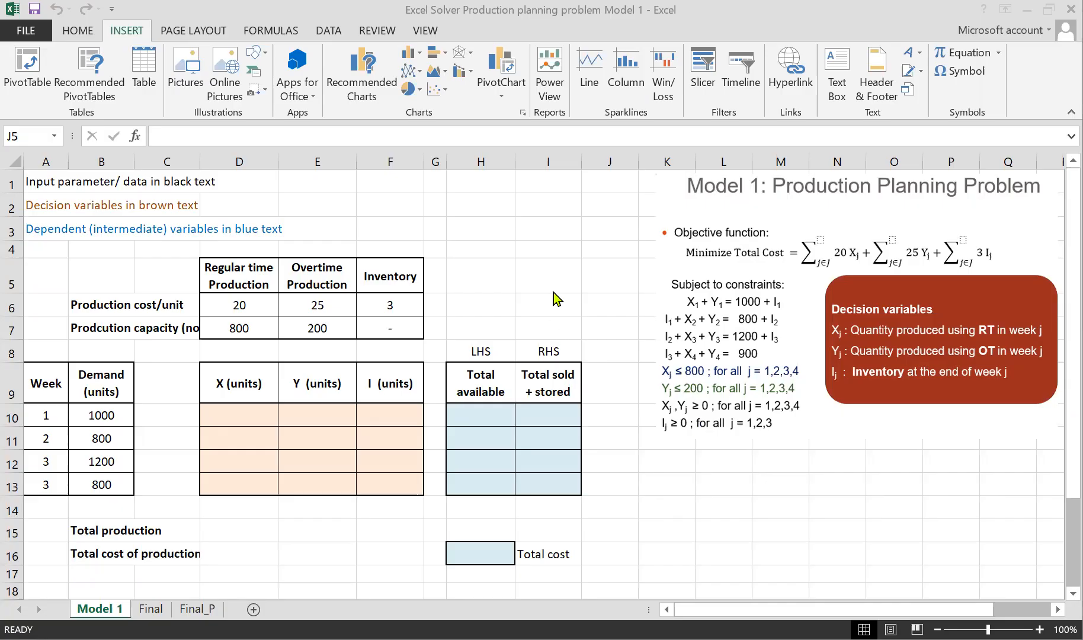
Review the input data: cost per unit and capacity for each production type, inventory cost, and the weekly demand in B10:B13.
left_click(238, 303)
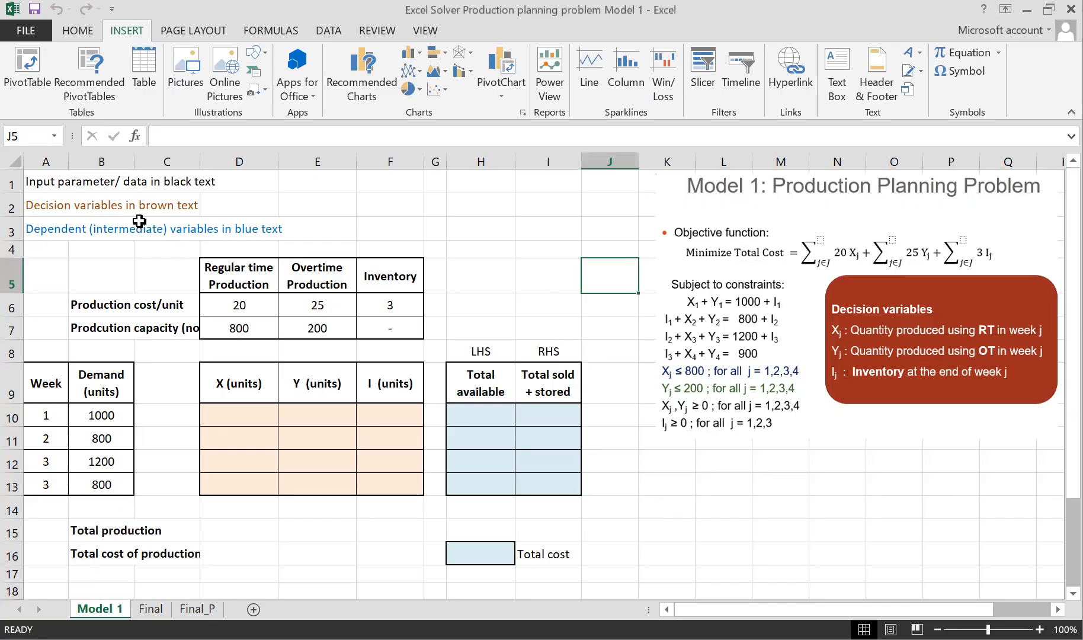
left_click(53, 183)
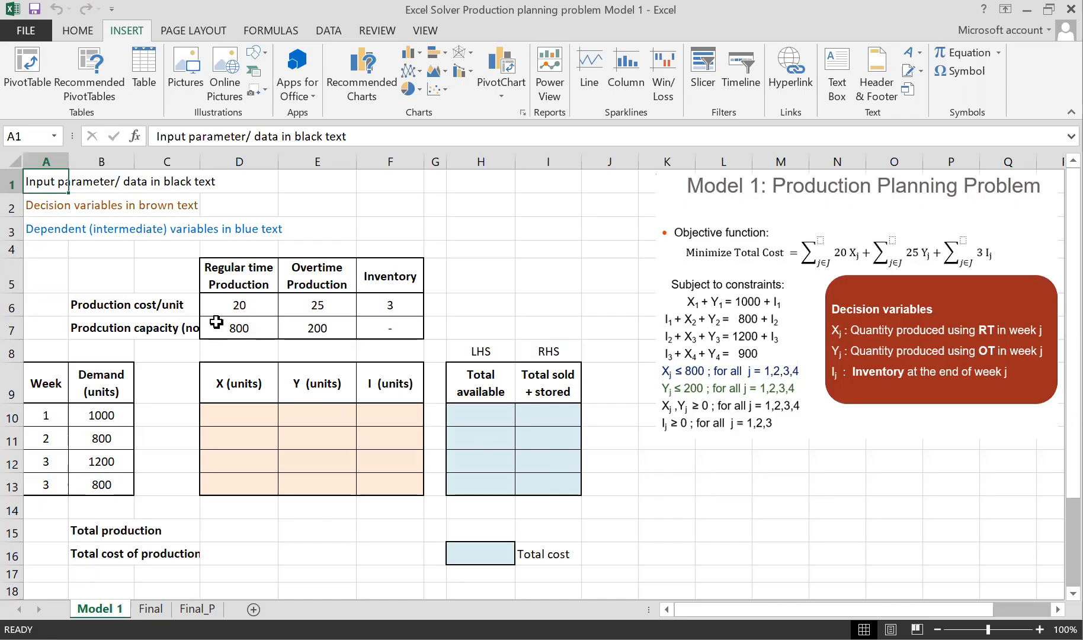
left_click(265, 306)
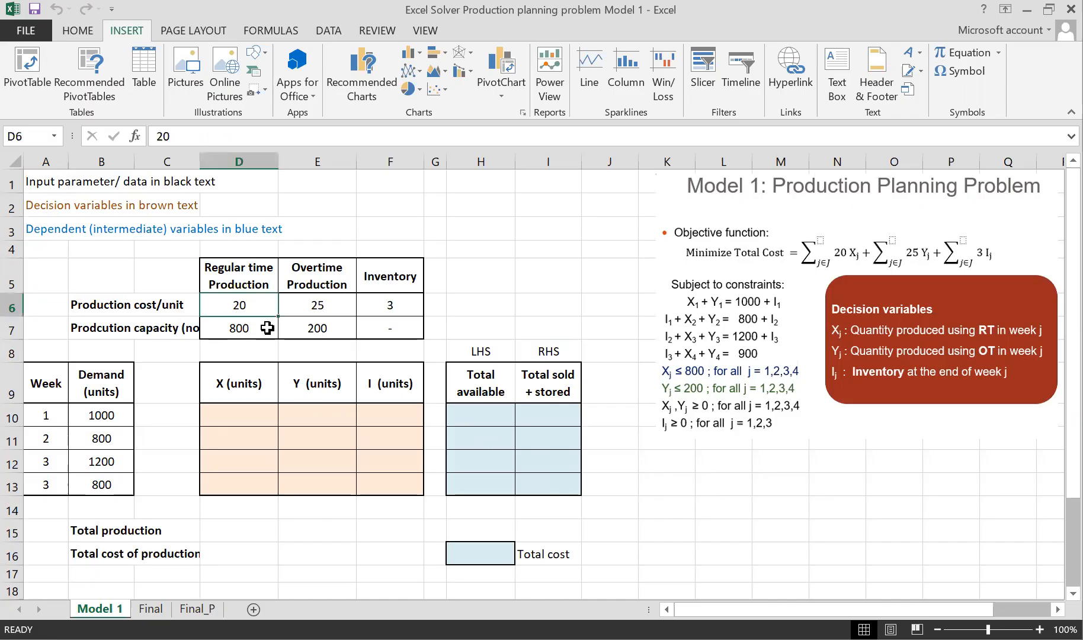
left_click(337, 305)
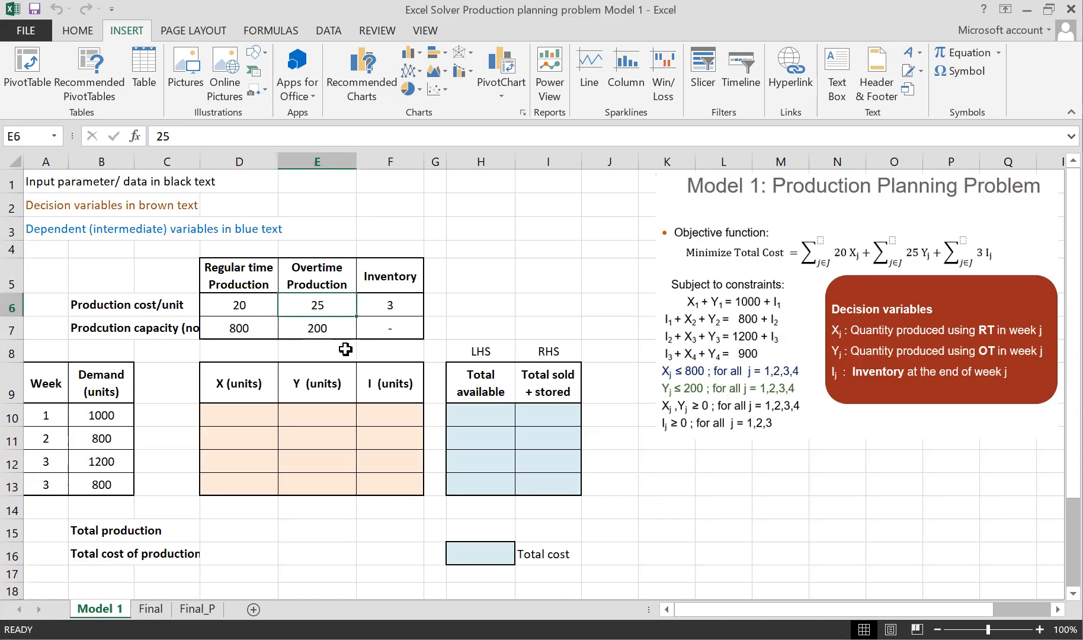
left_click(397, 305)
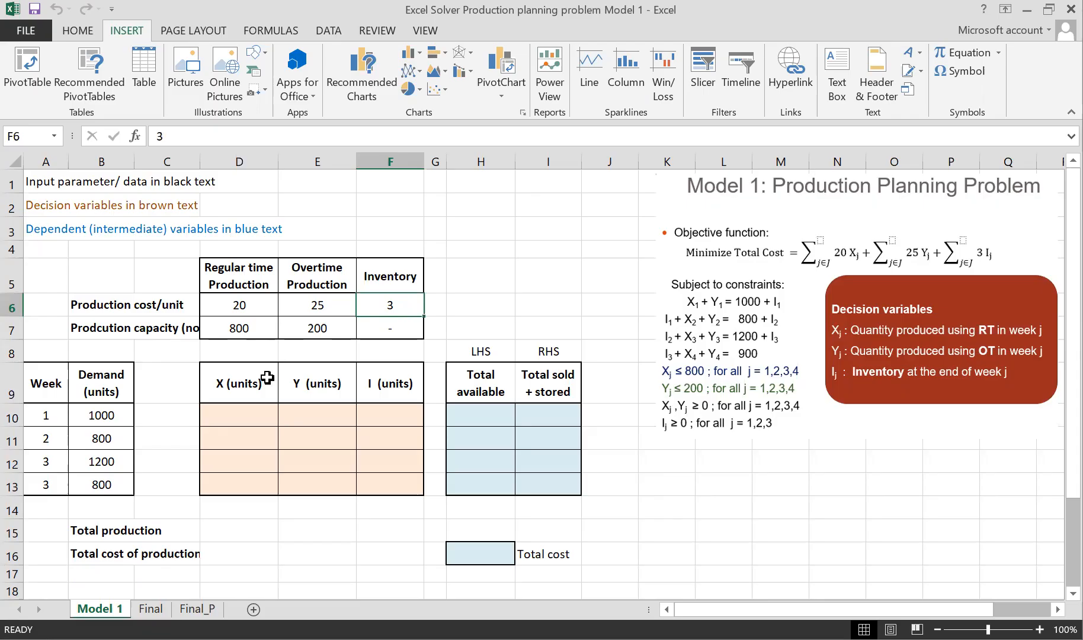
left_click(259, 333)
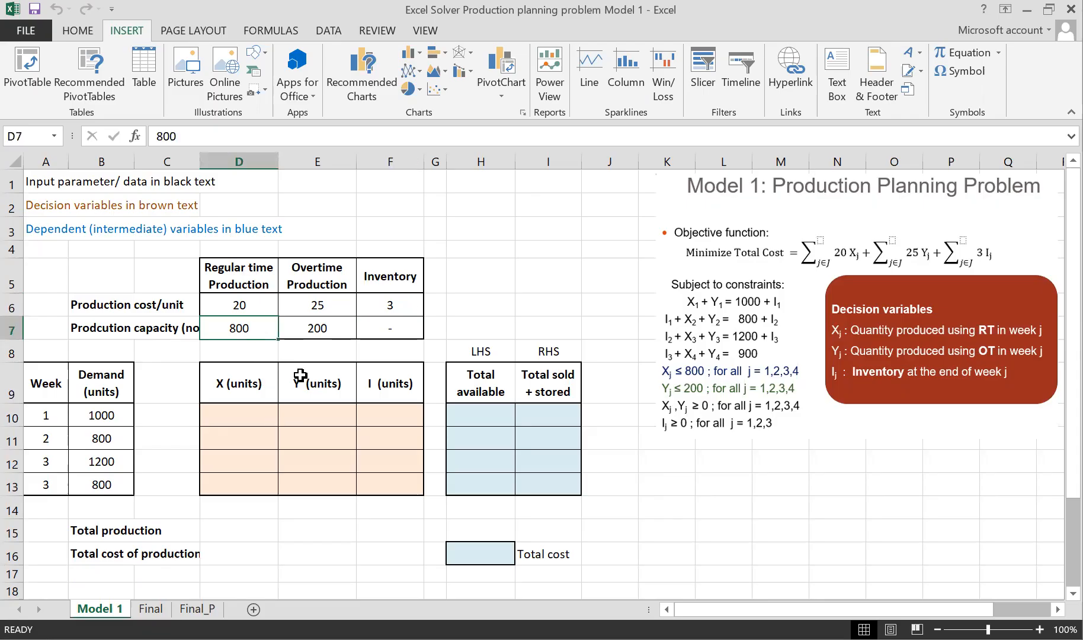
left_click(332, 330)
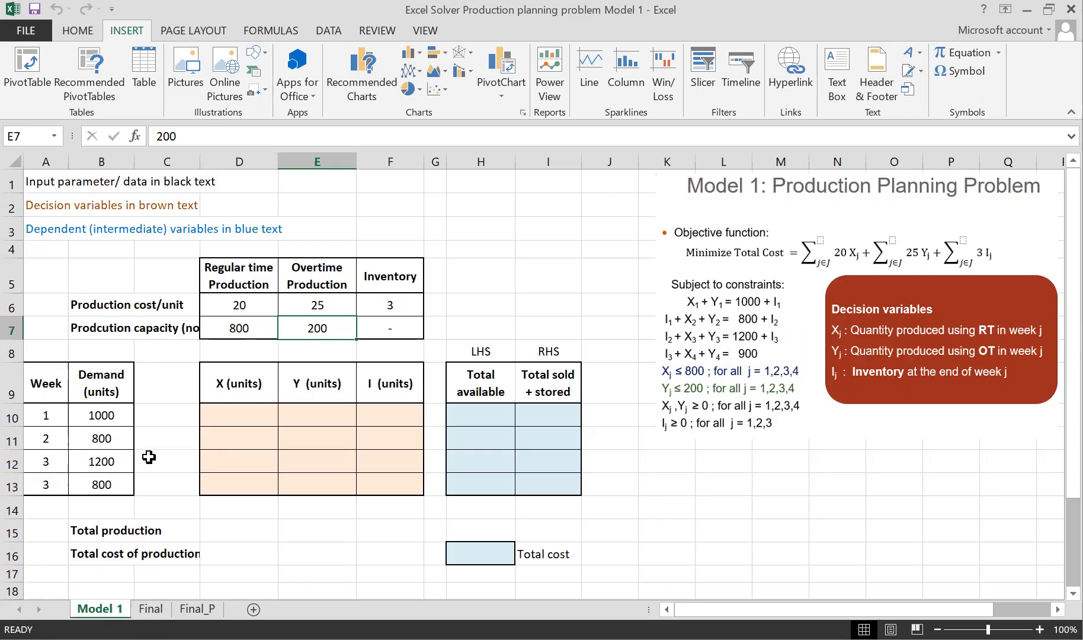
left_click_drag(110, 416, 112, 485)
left_click(297, 529)
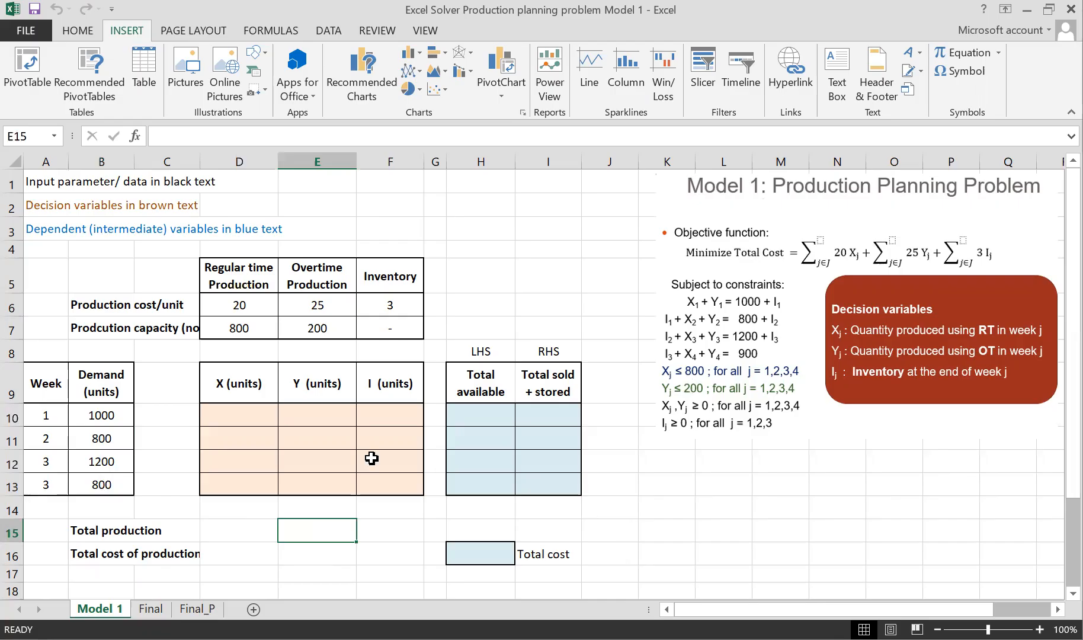
left_click(330, 478)
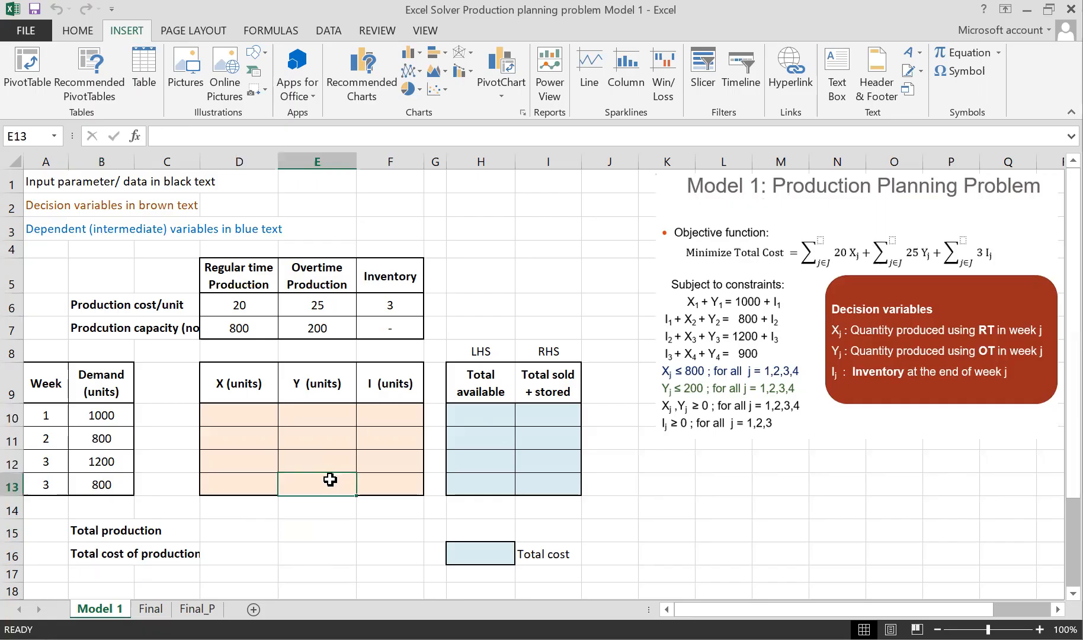
Examine the decision-variable cells D10:F13, covering the X, Y and I units for each week.
left_click_drag(242, 421, 399, 486)
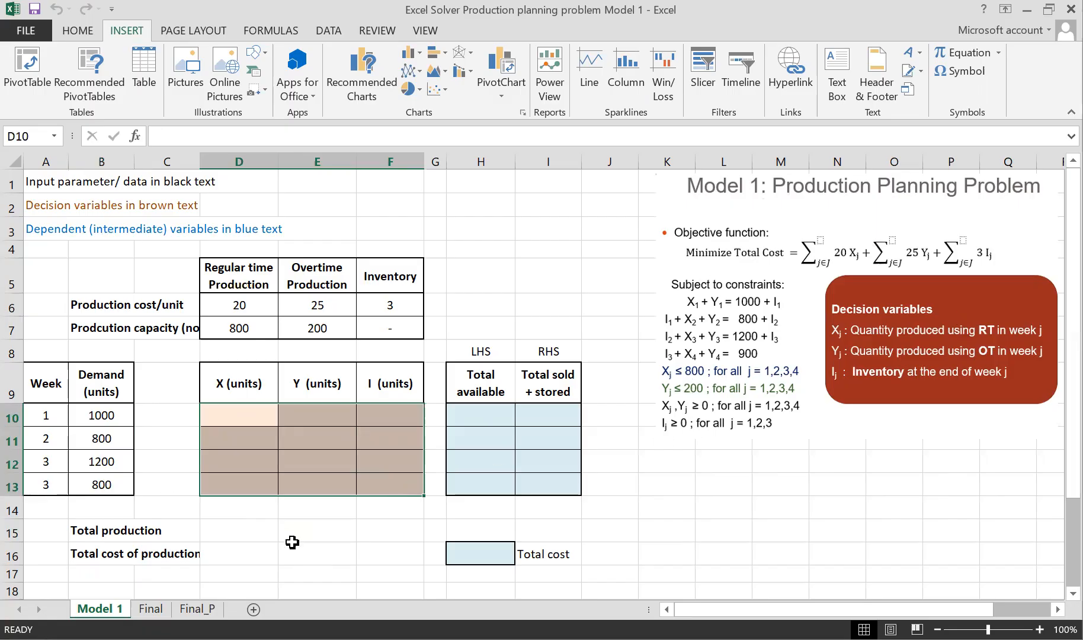
left_click(256, 449)
left_click_drag(248, 411, 248, 475)
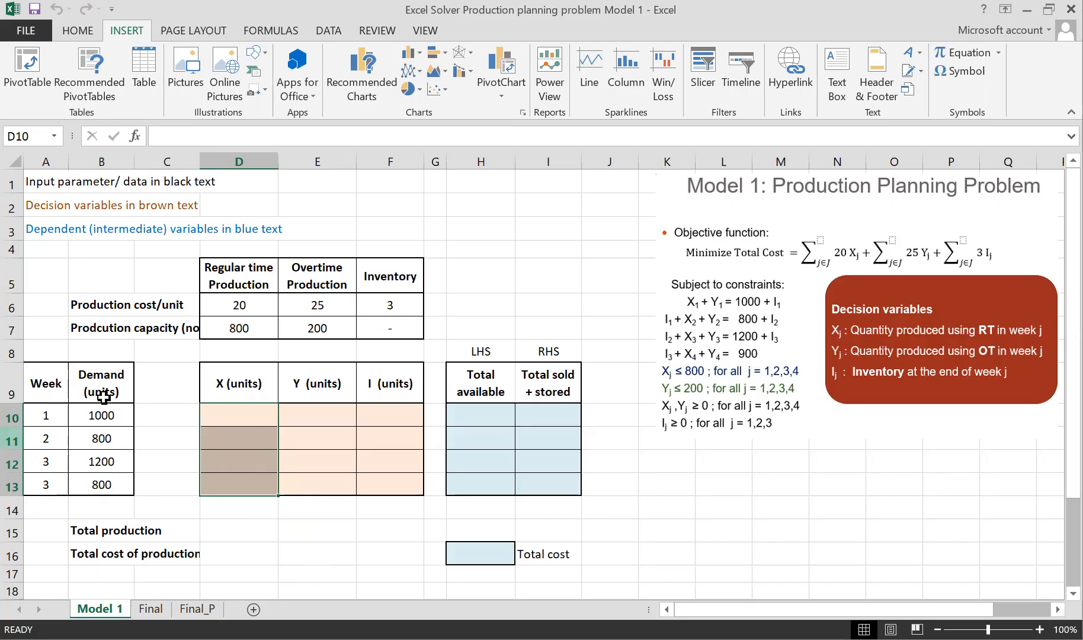
left_click(238, 423)
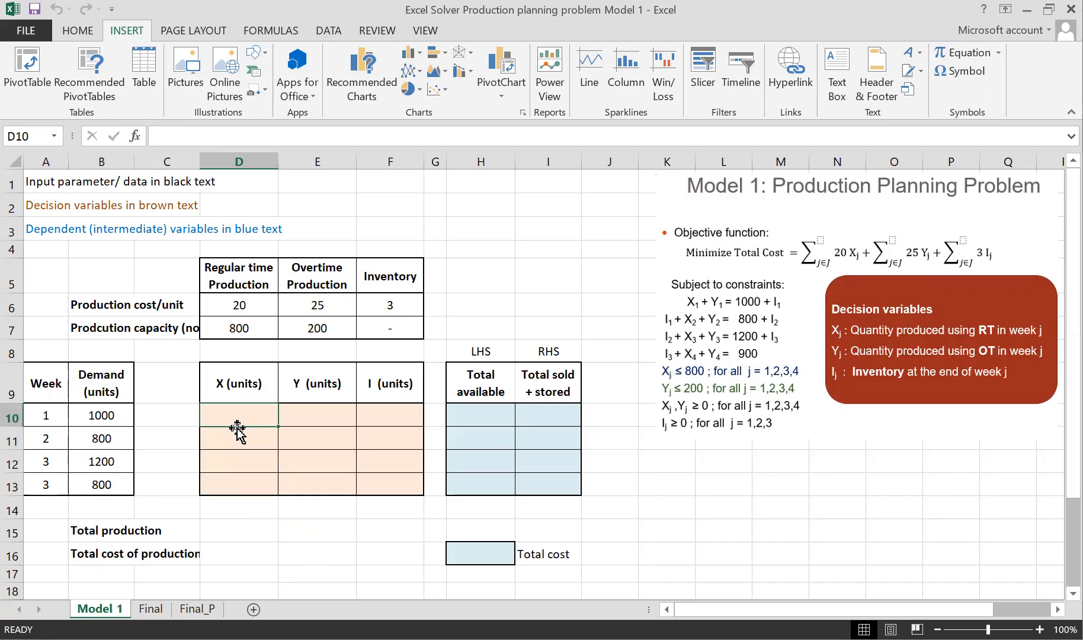
key("Down")
key("Down")
key("Down")
key("Up")
key("Up")
key("Up")
key("Up")
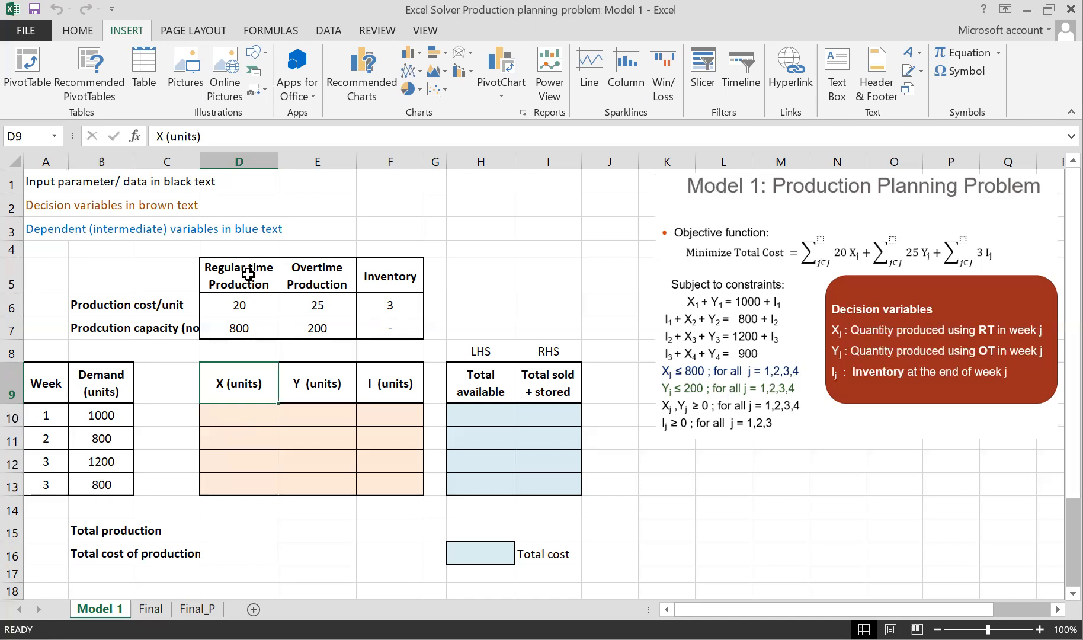
left_click_drag(326, 423, 329, 475)
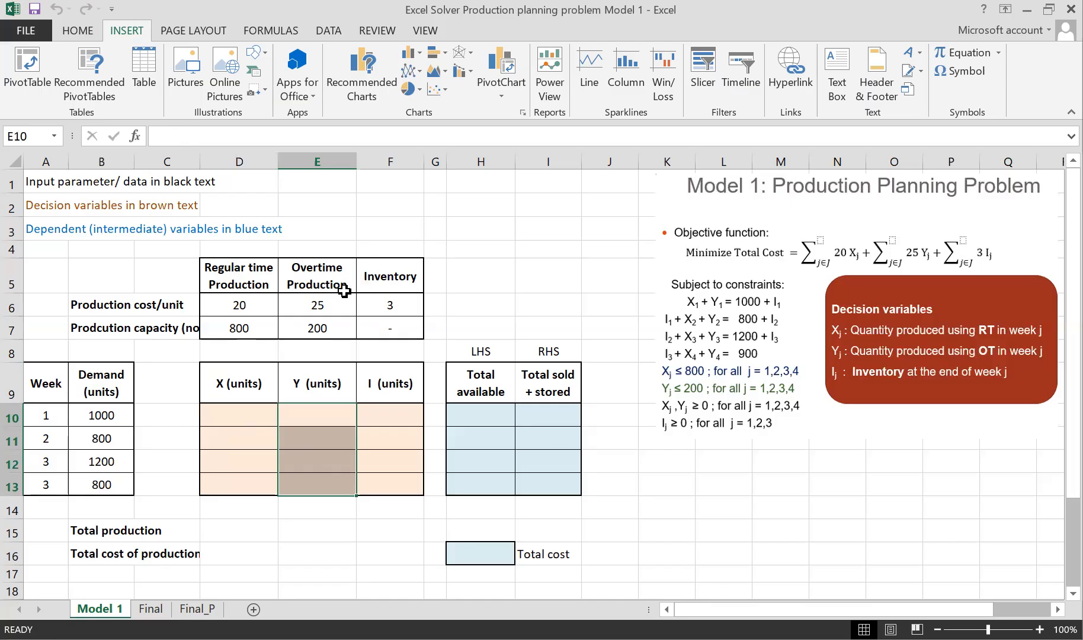
left_click_drag(385, 416, 388, 484)
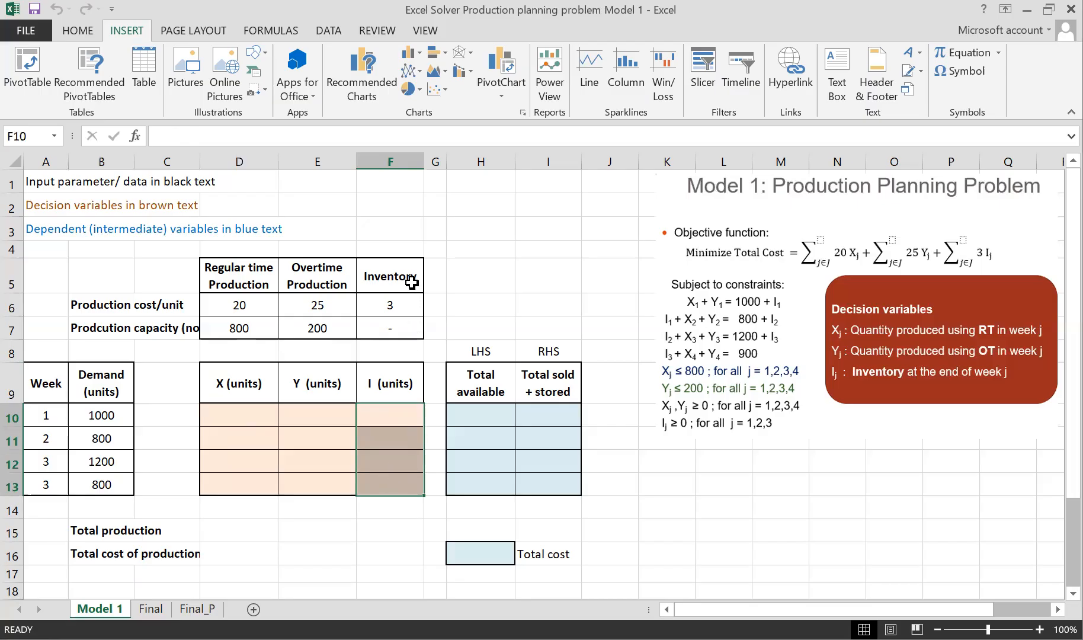
left_click(337, 486)
left_click_drag(237, 414, 364, 482)
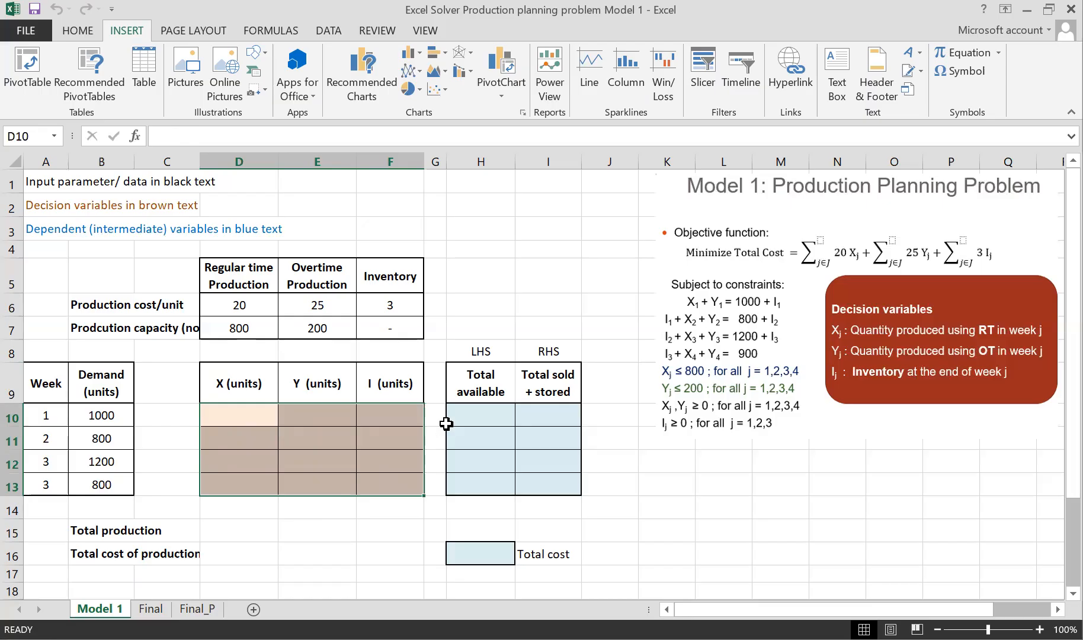
Enter the formula =D10+E10 in H10 for week 1's total available units.
left_click(475, 418)
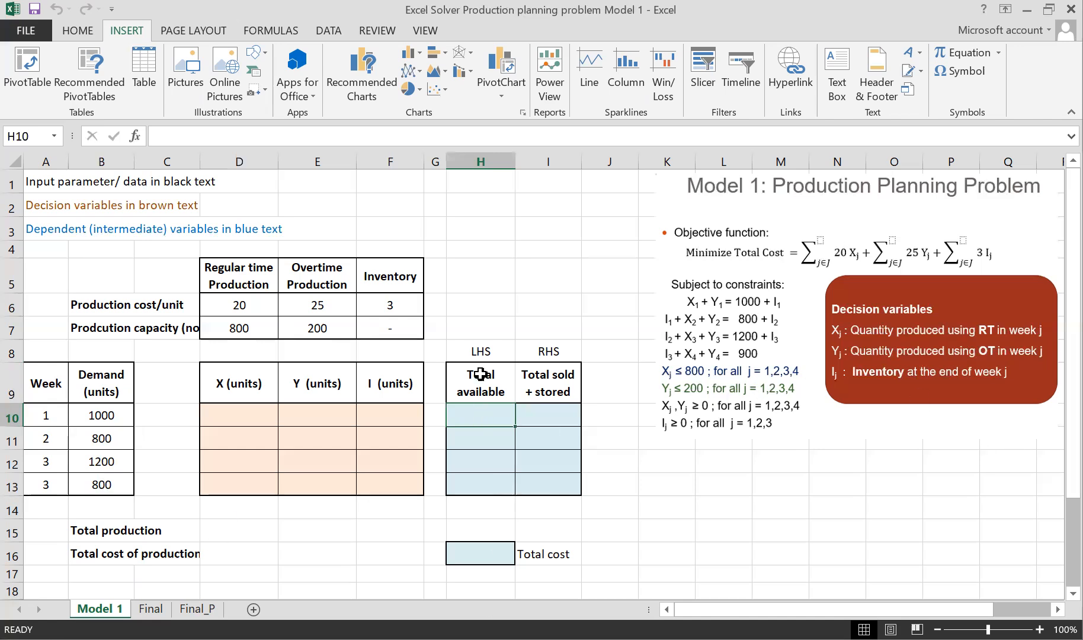
left_click(483, 351)
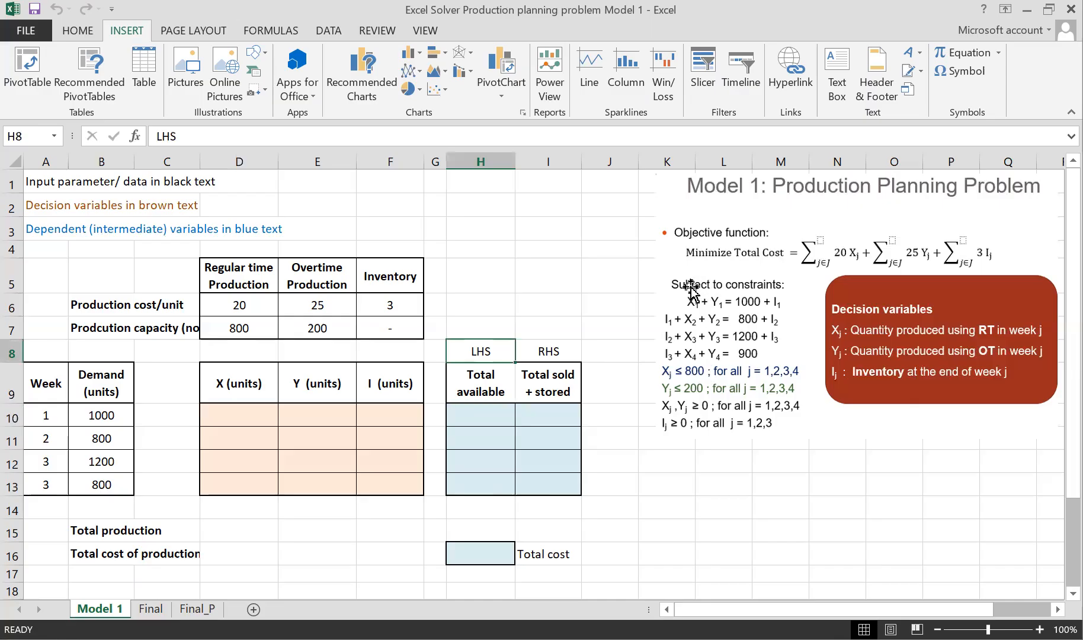
left_click(480, 424)
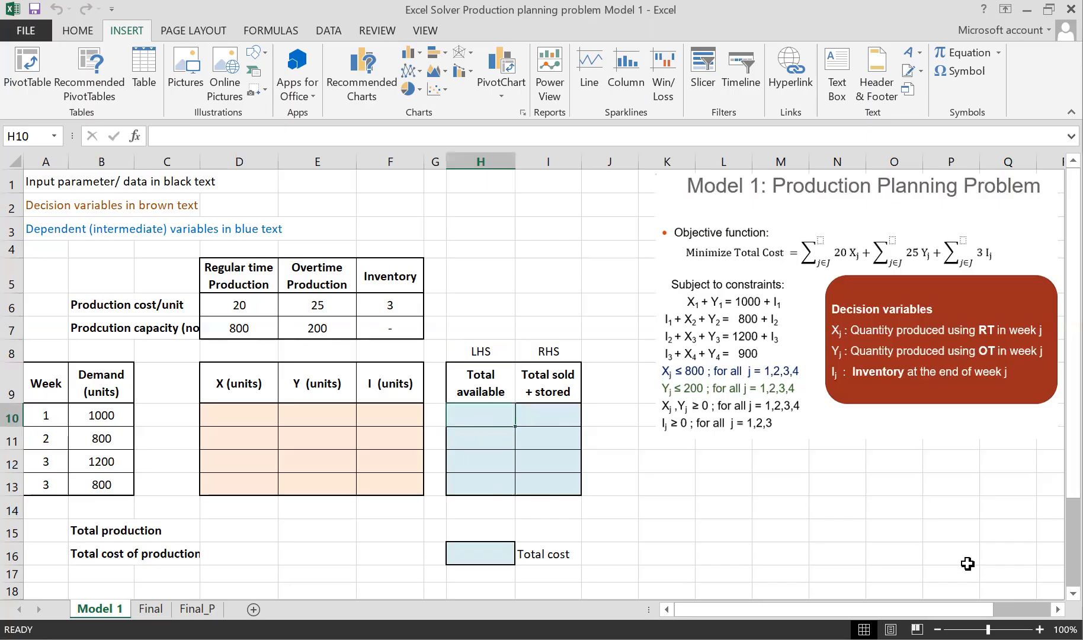
type("=")
key("Left")
key("Left")
key("Left")
key("Left")
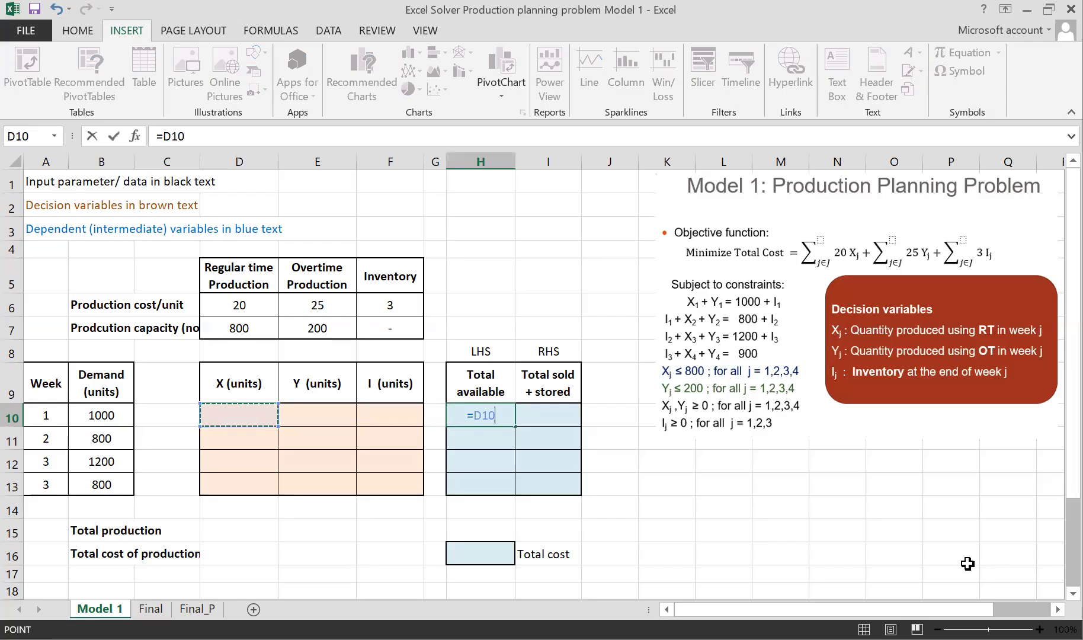
type("+")
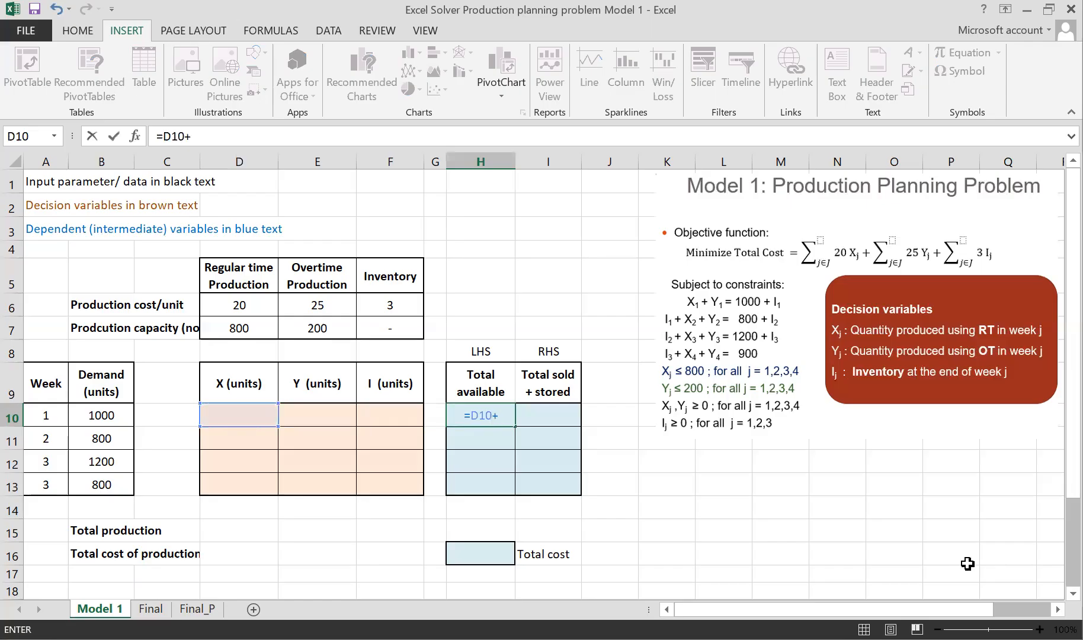
key("Left")
key("Left")
key("Left")
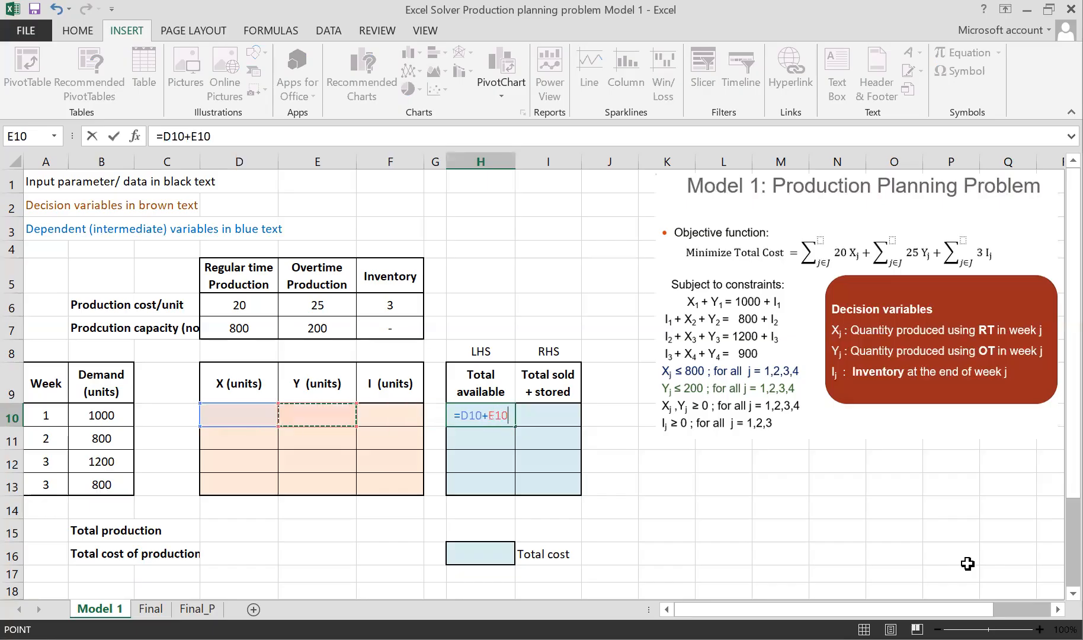
key("Return")
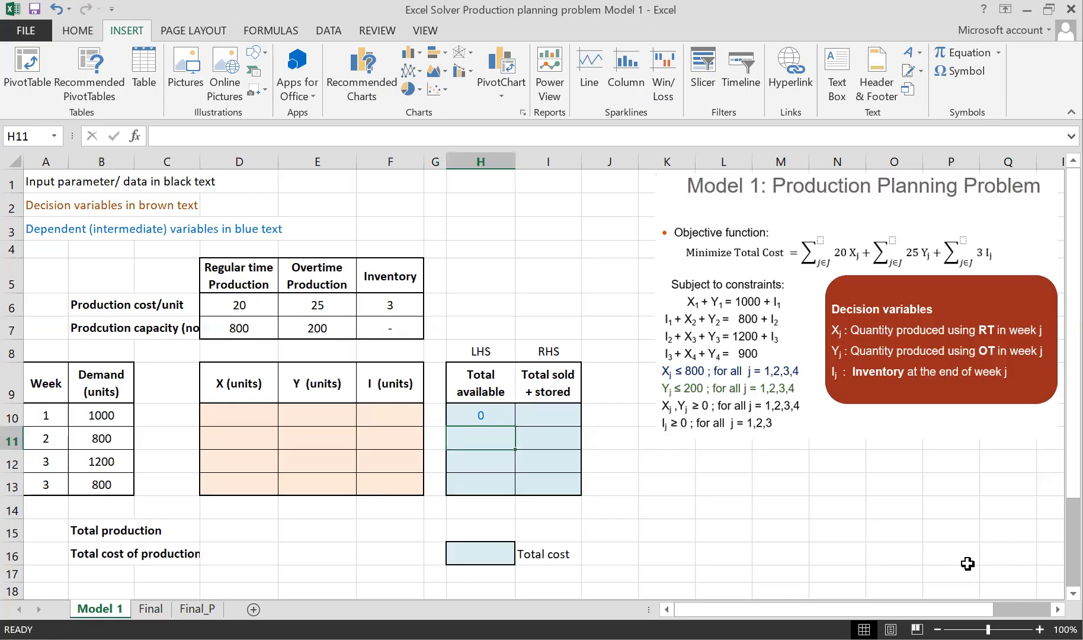
Fill the total available formula from H10 down through H13.
key("Up")
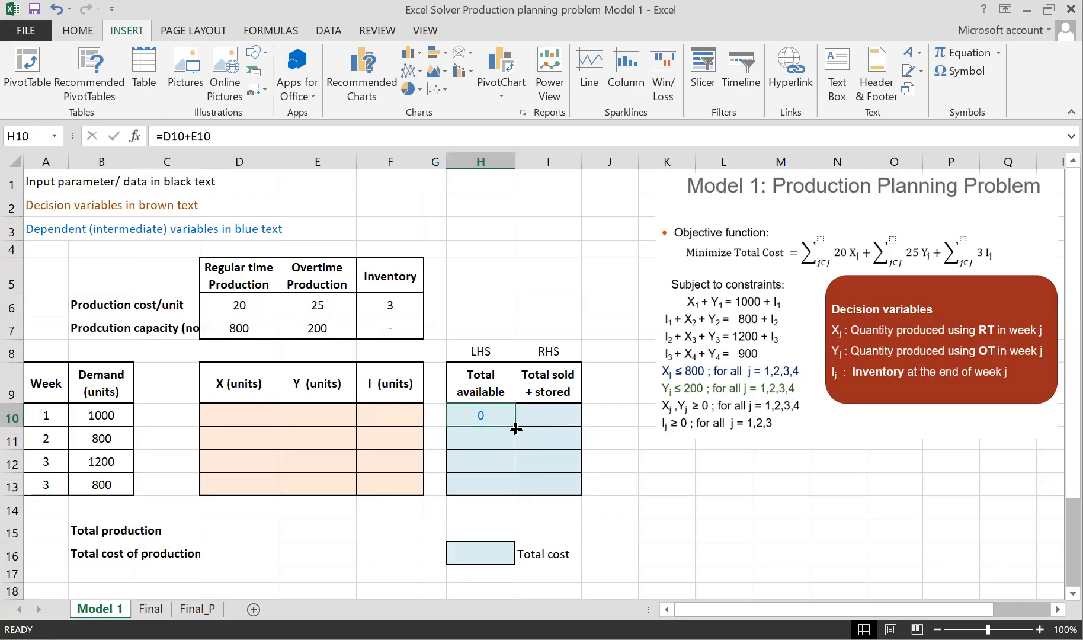
left_click_drag(518, 425, 515, 485)
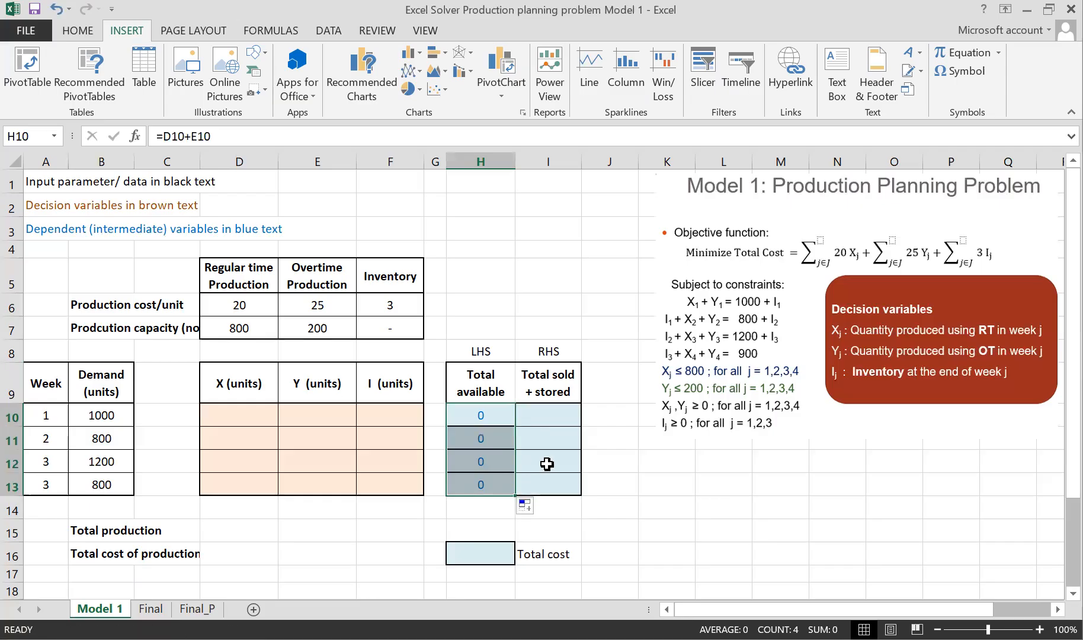
left_click(494, 418)
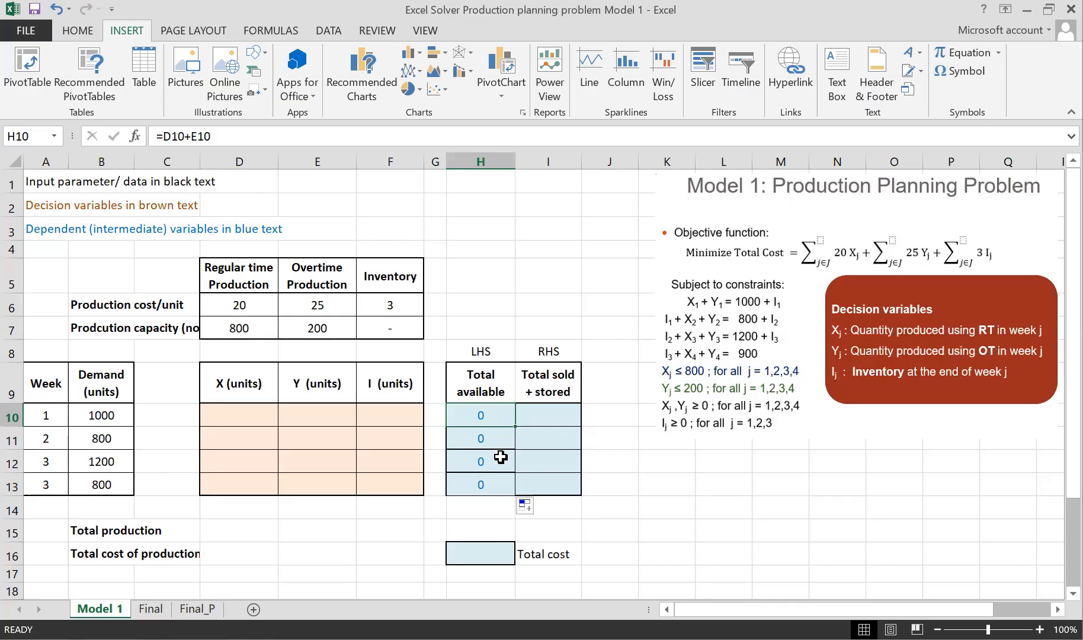
Add the previous week's inventory to the total available in H11, making the formula =D11+E11+F10.
left_click(499, 436)
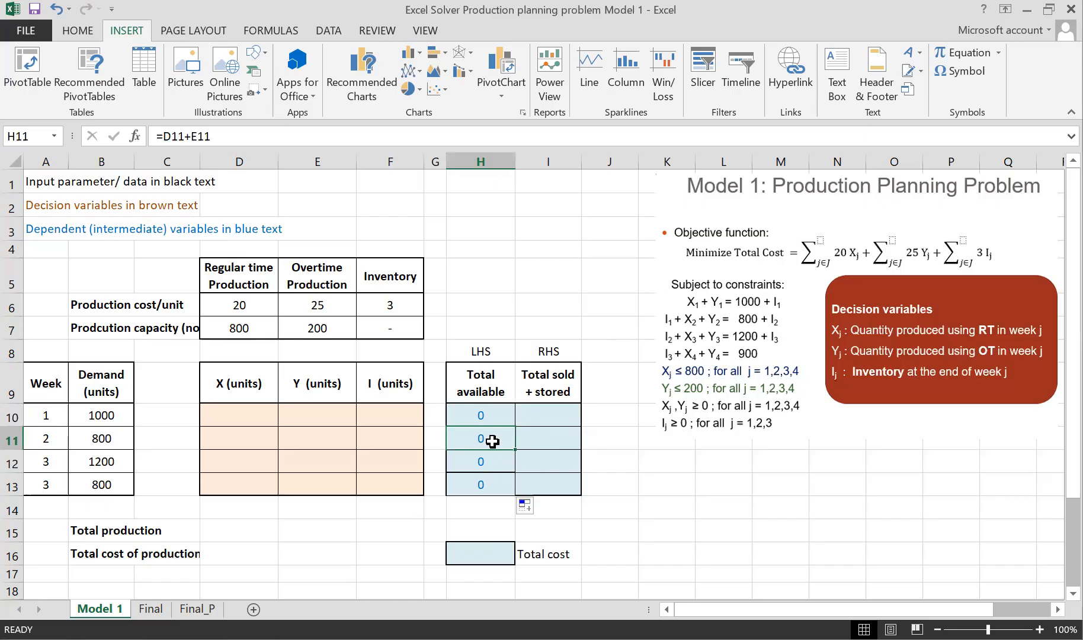
left_click(377, 137)
type("+")
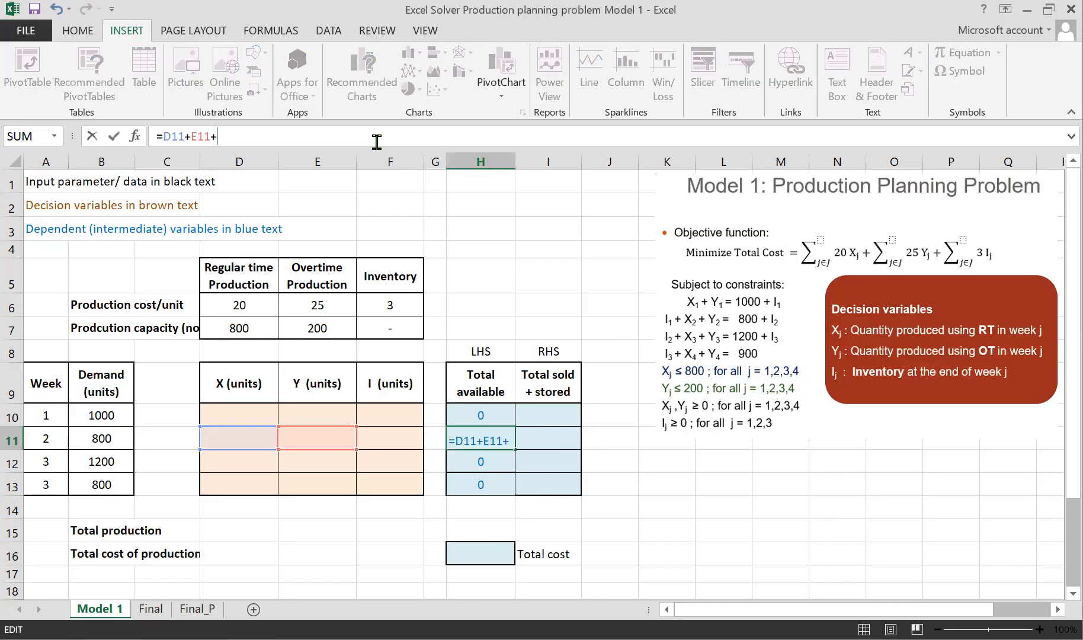
left_click(395, 415)
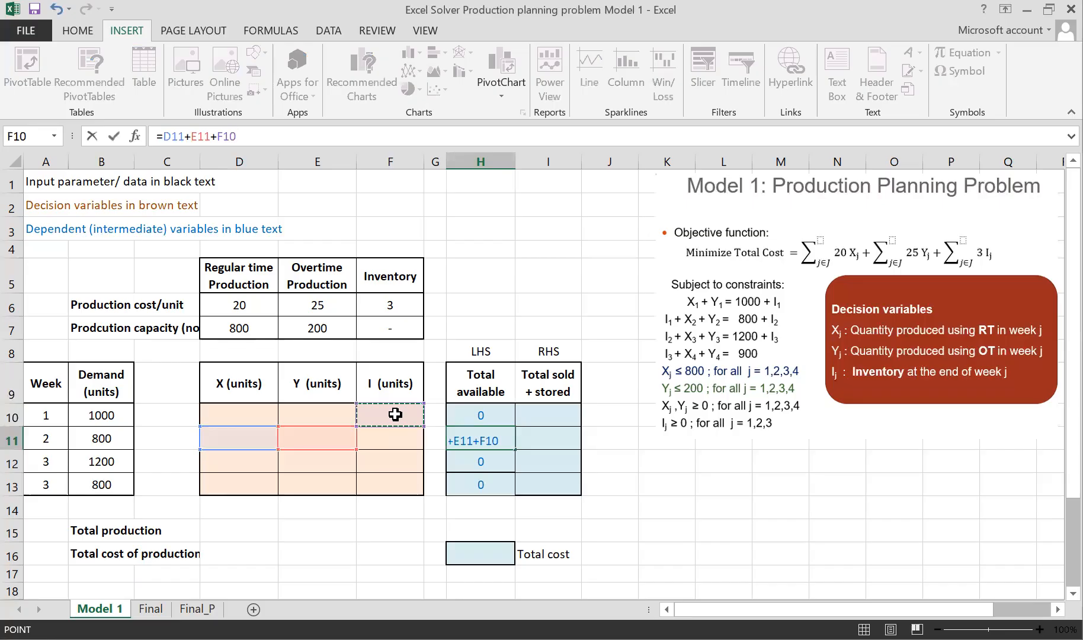
key("Return")
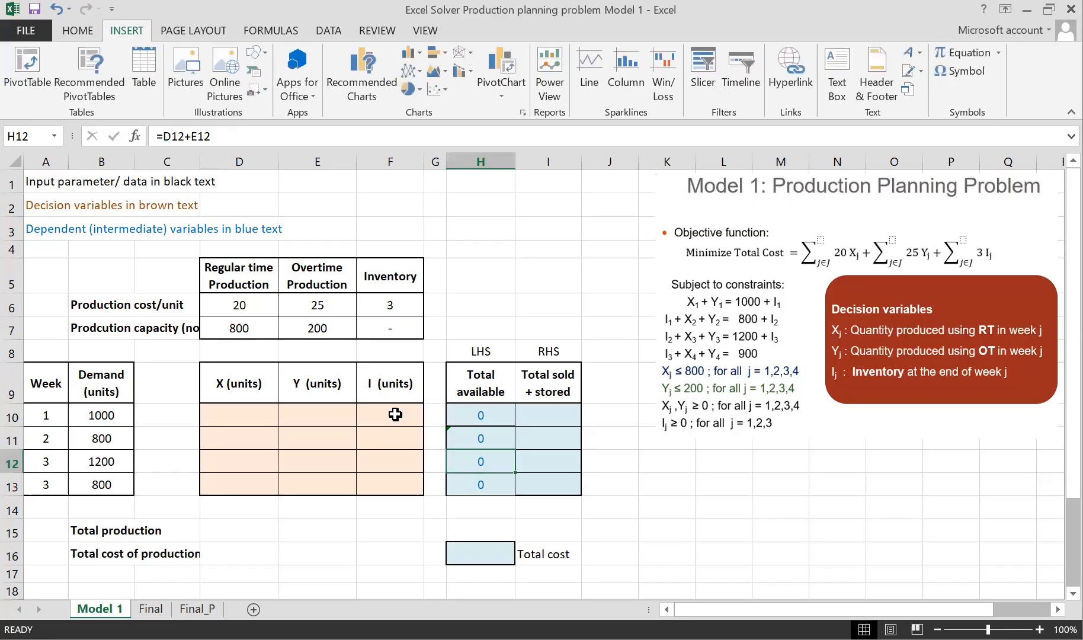
Fill the revised formula from H11 down through H13 and check the cell references in H13.
left_click(501, 438)
left_click_drag(517, 447, 513, 491)
left_click(494, 487)
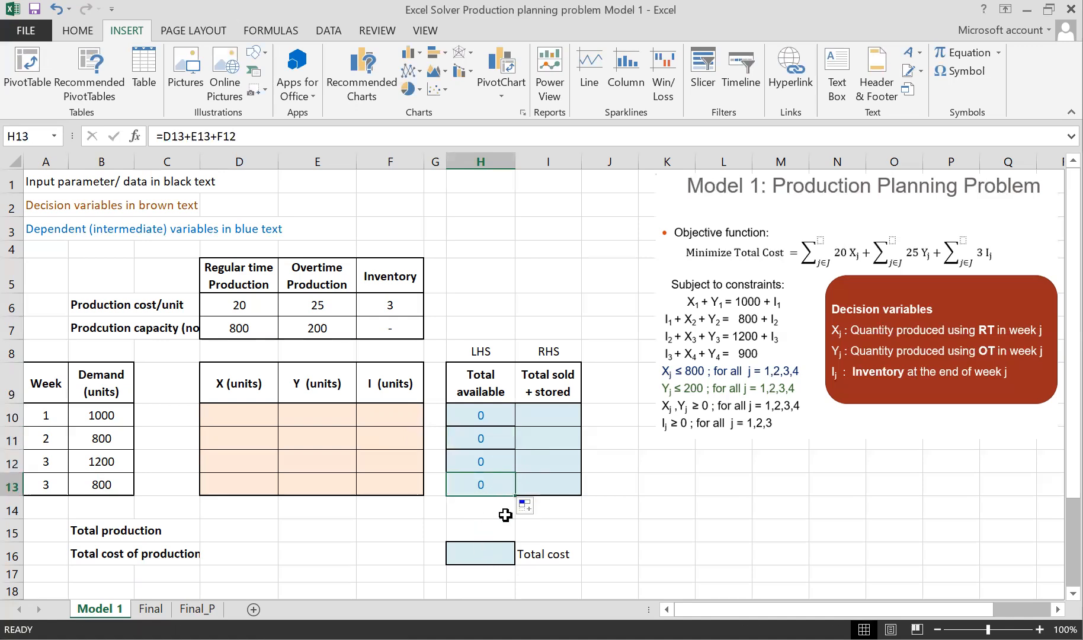
double_click(495, 485)
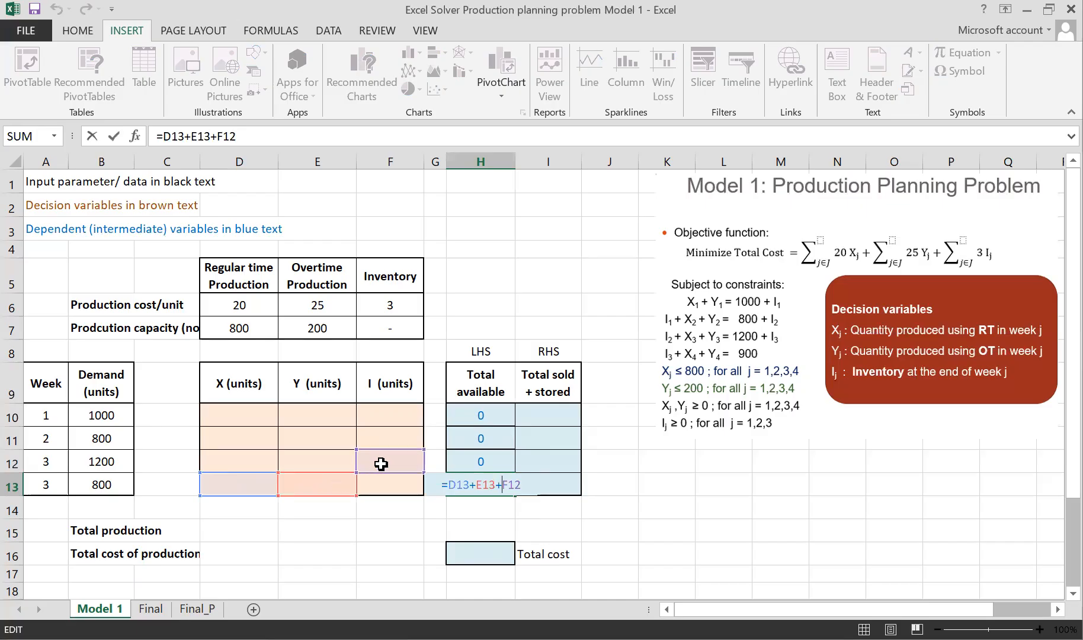
key("Return")
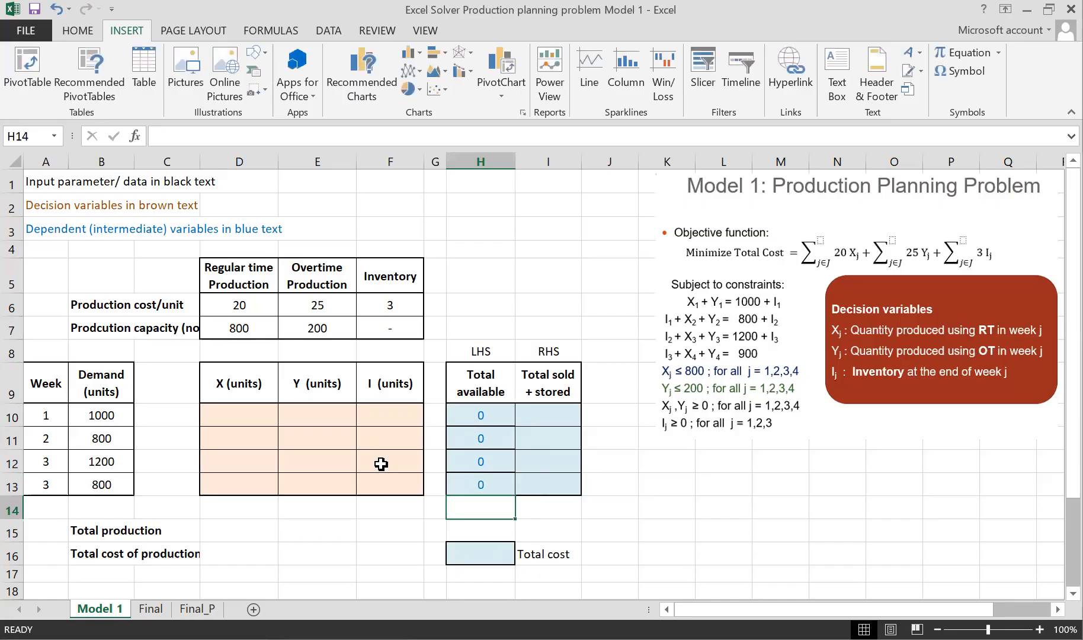
Enter the formula =B10+F10 in I10 for week 1's total sold plus stored units.
key("Up")
key("Right")
key("Up")
key("Up")
key("Up")
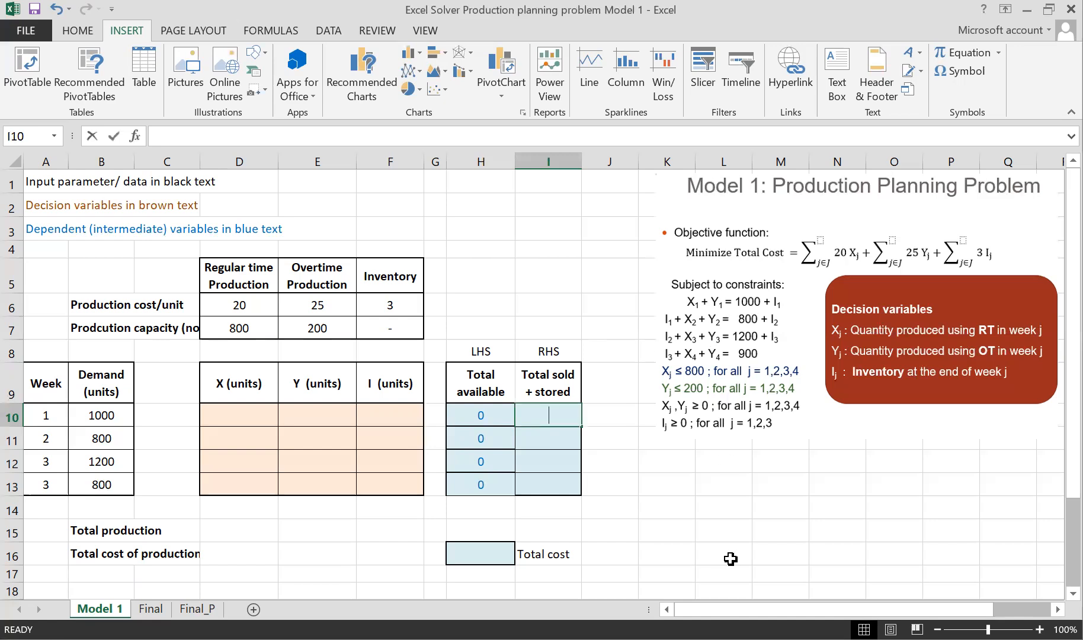
type("=")
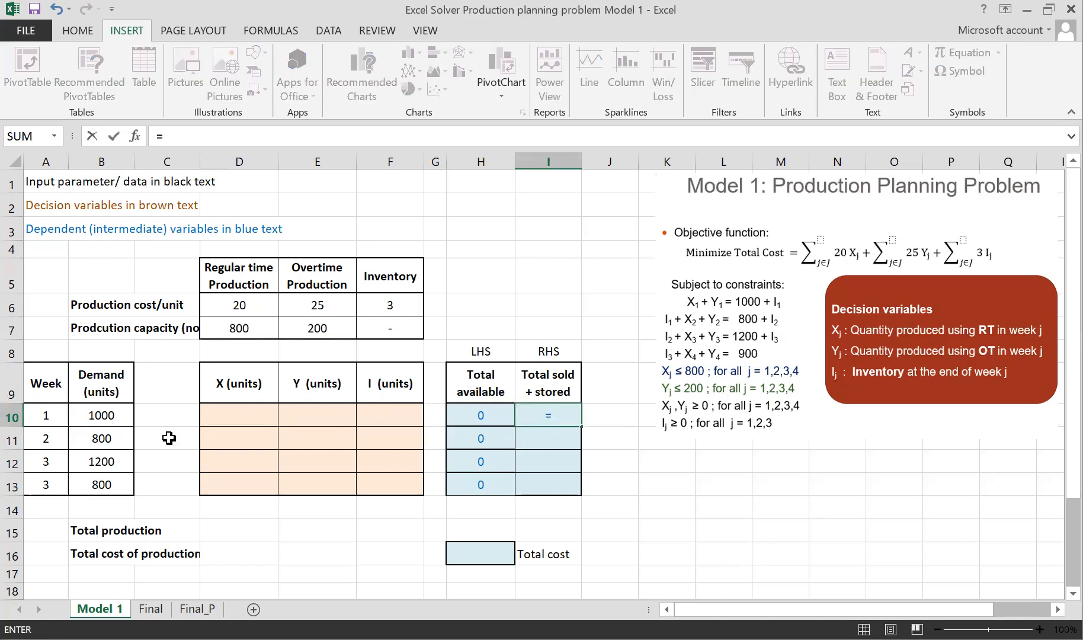
left_click(112, 416)
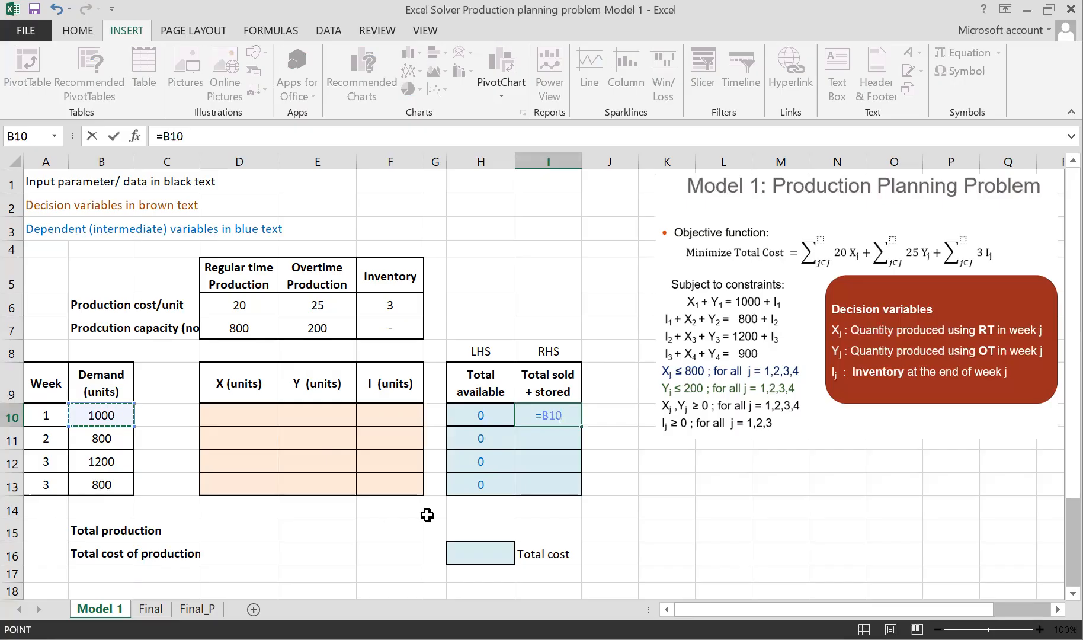
type("+")
left_click(401, 415)
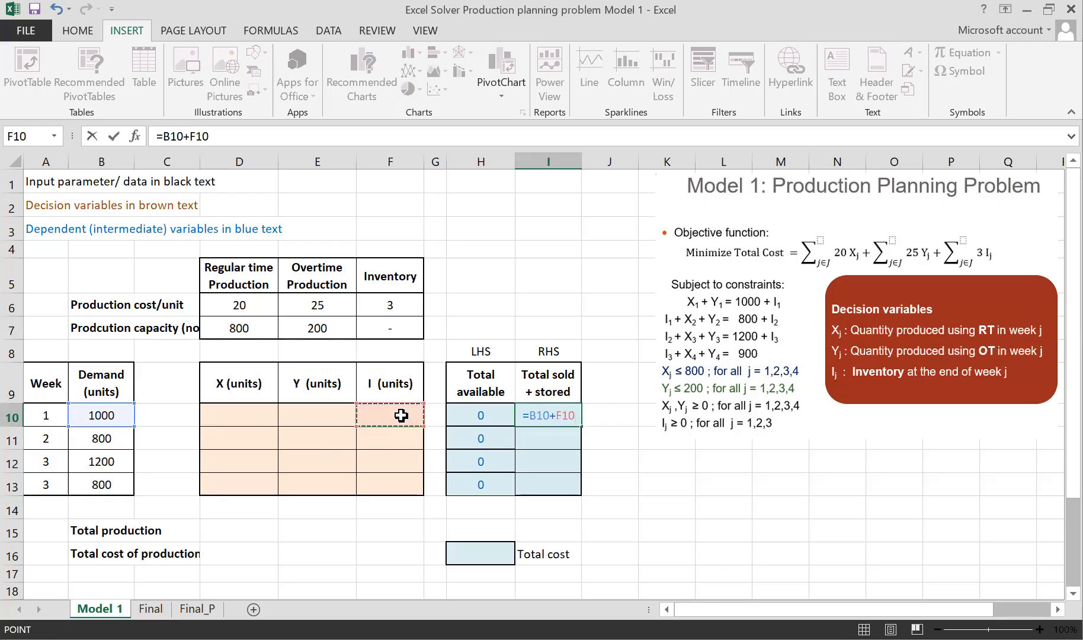
key("Return")
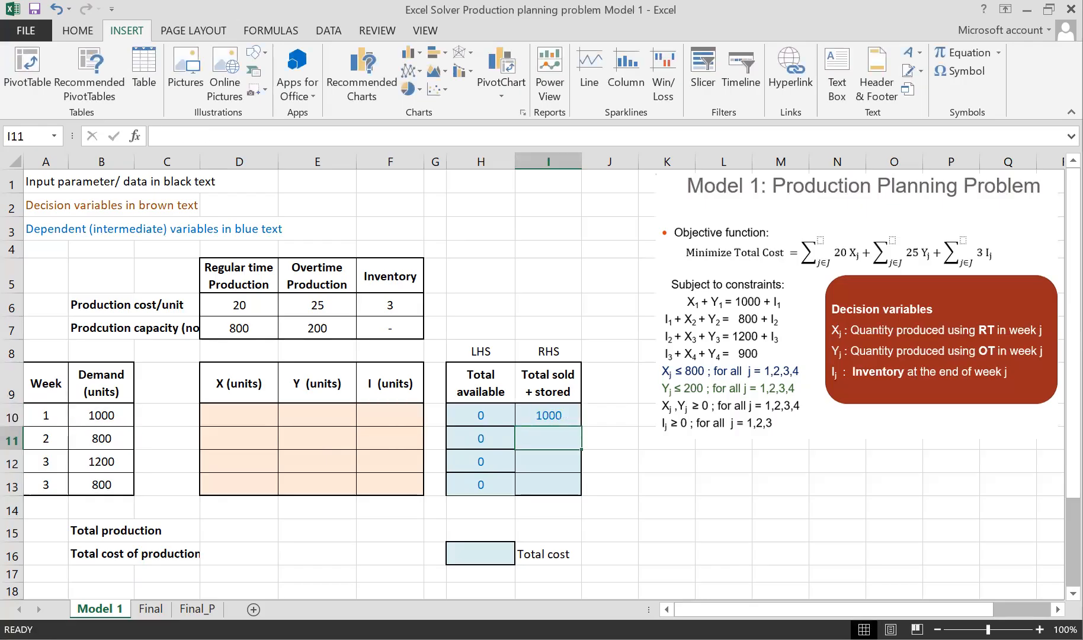
Fill the total sold plus stored formula from I10 down through I13.
left_click(549, 415)
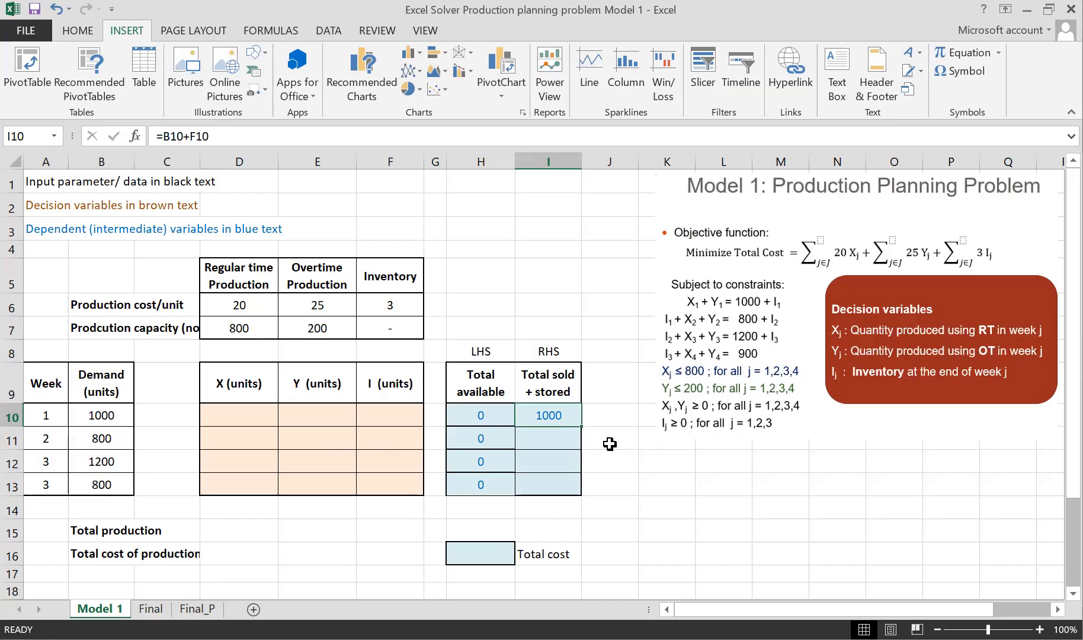
left_click_drag(584, 426, 575, 486)
left_click(662, 490)
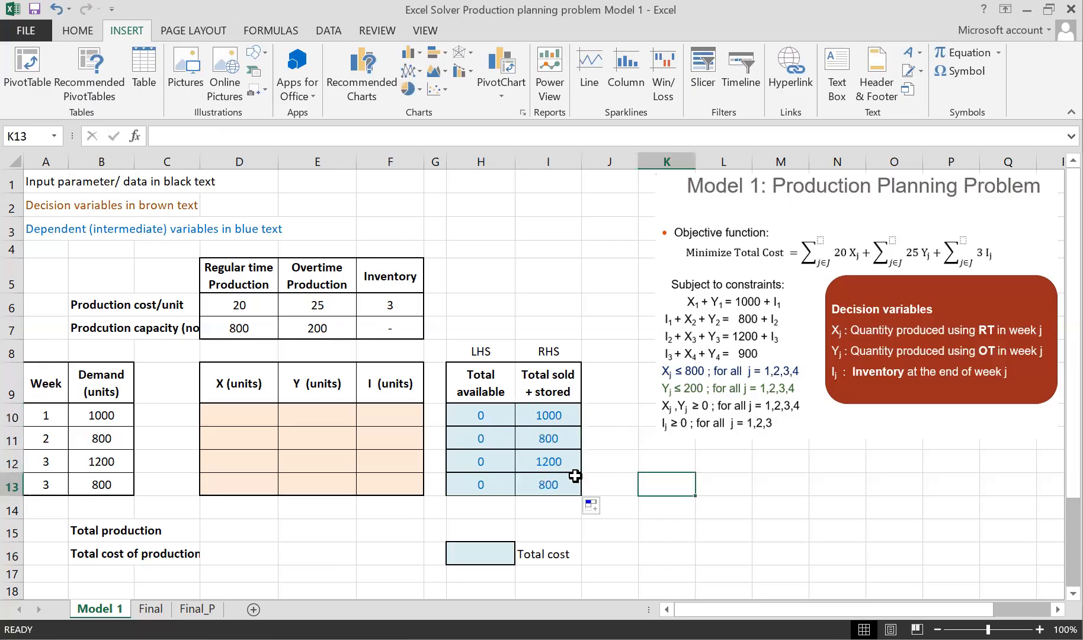
Check the cell references of the formulas in I10:I13 and review the LHS and RHS constraint cells in H10:I13.
left_click(558, 487)
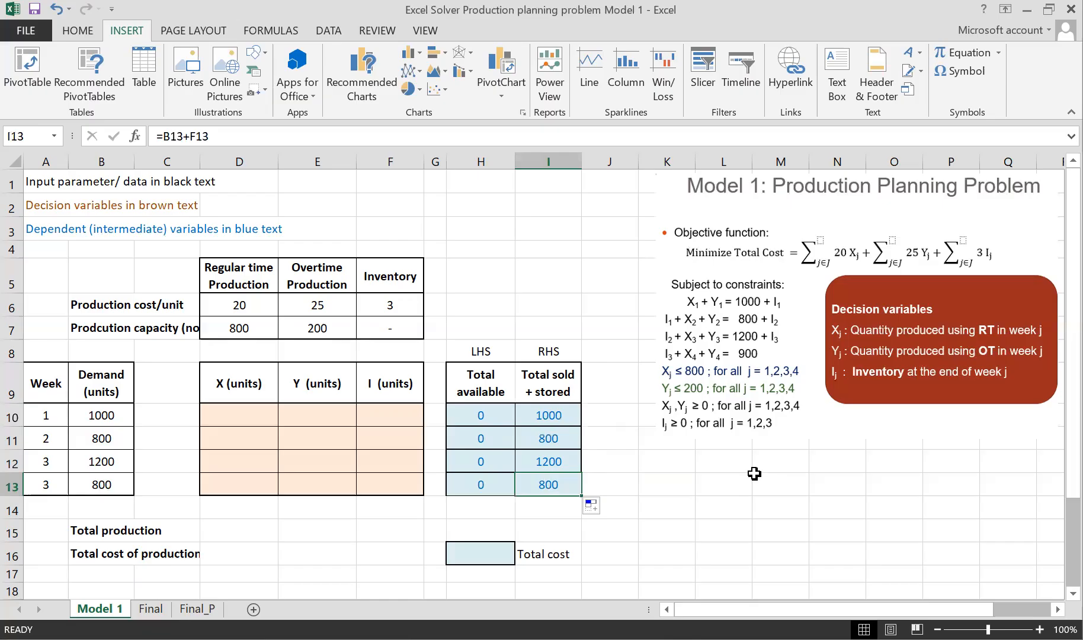
key("Up")
key("Up")
key("Up")
key("Up")
key("Down")
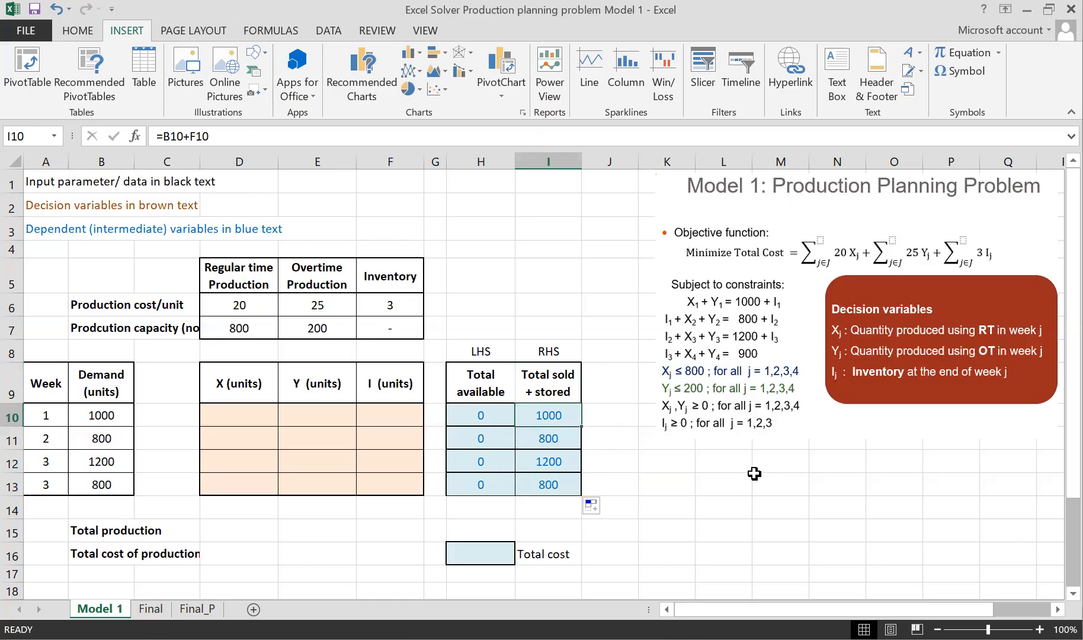
key("Down")
key("Down")
key("Down")
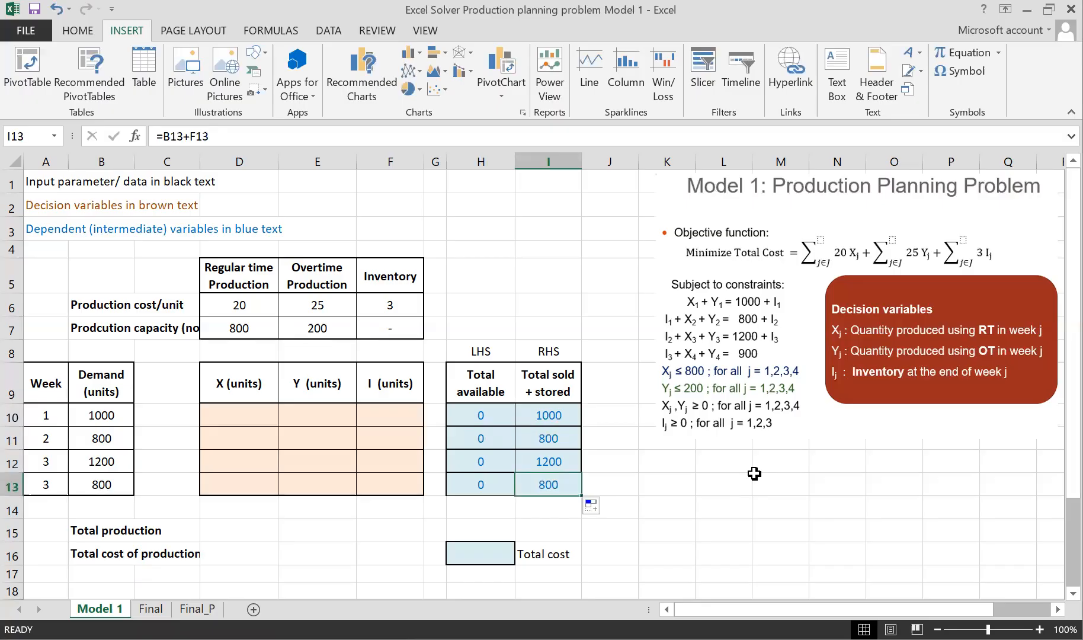
key("Down")
key("Up")
double_click(551, 483)
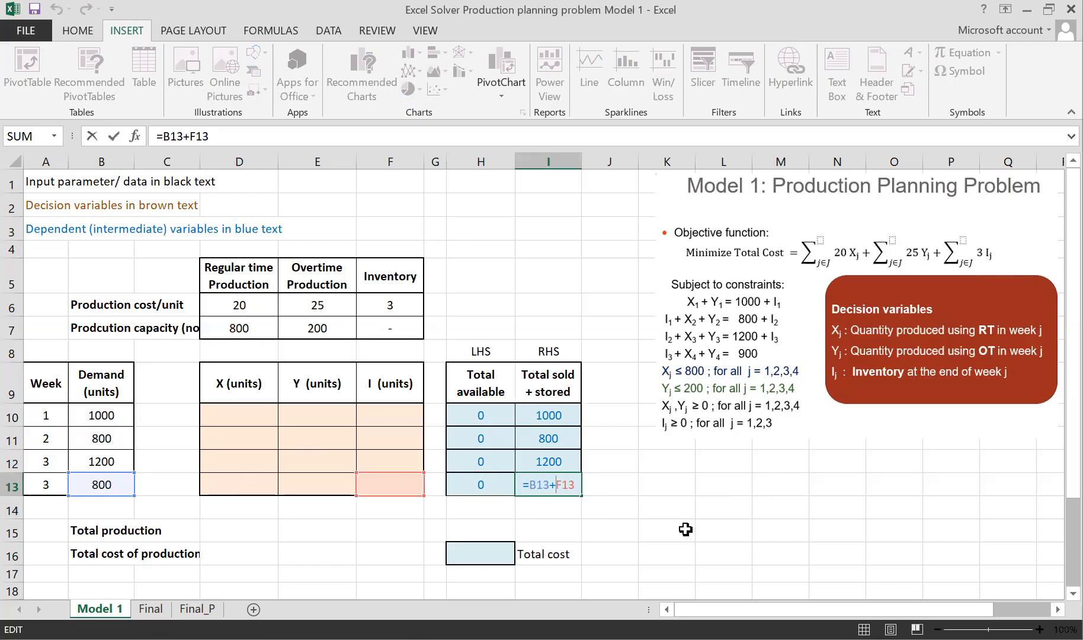
key("Return")
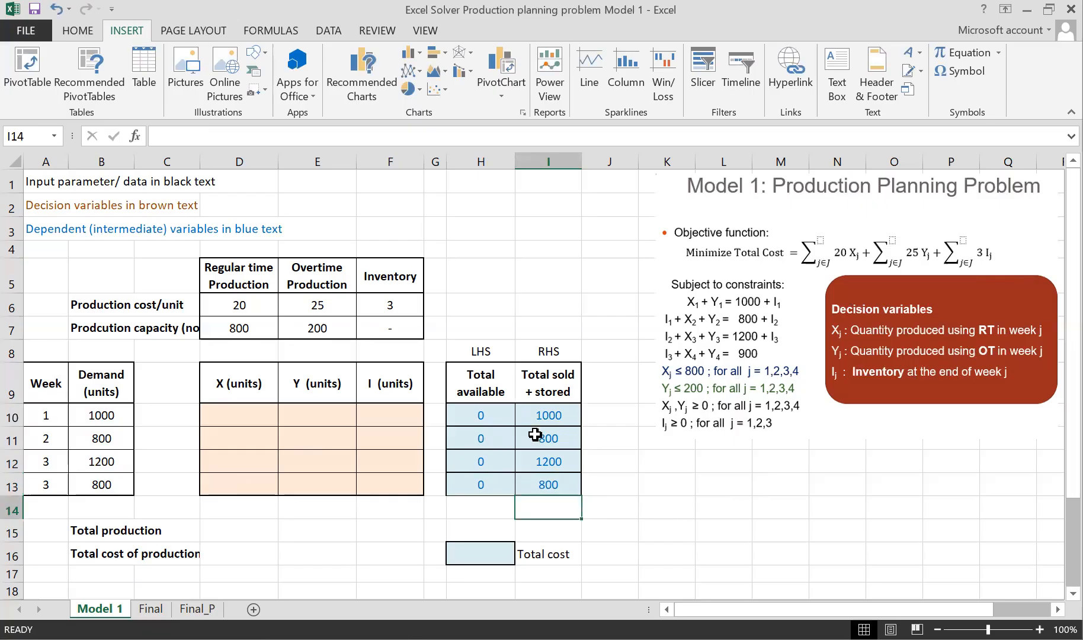
left_click_drag(481, 425, 545, 485)
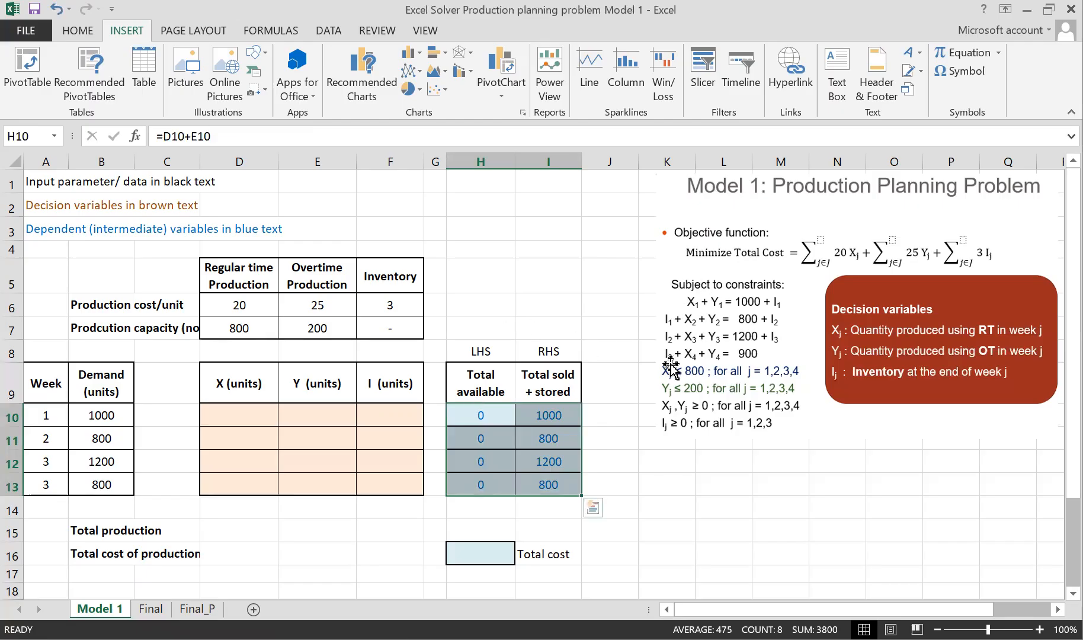
key("Return")
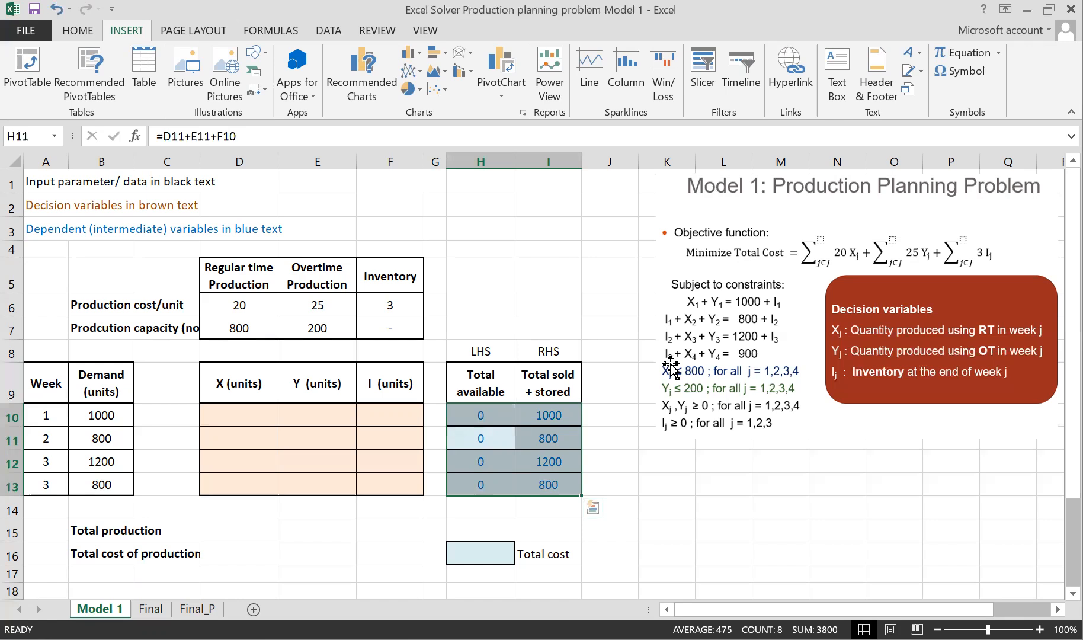
left_click(738, 515)
left_click(497, 437)
left_click(654, 570)
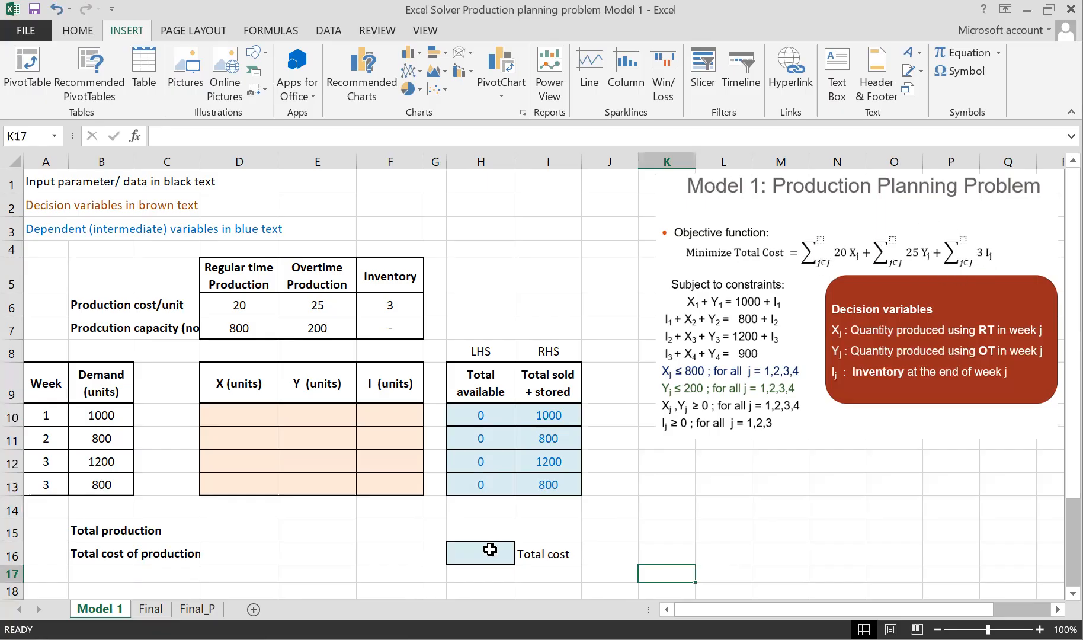
Enter the formula =SUM(D10:D13) in D15 for total regular time production.
left_click(245, 535)
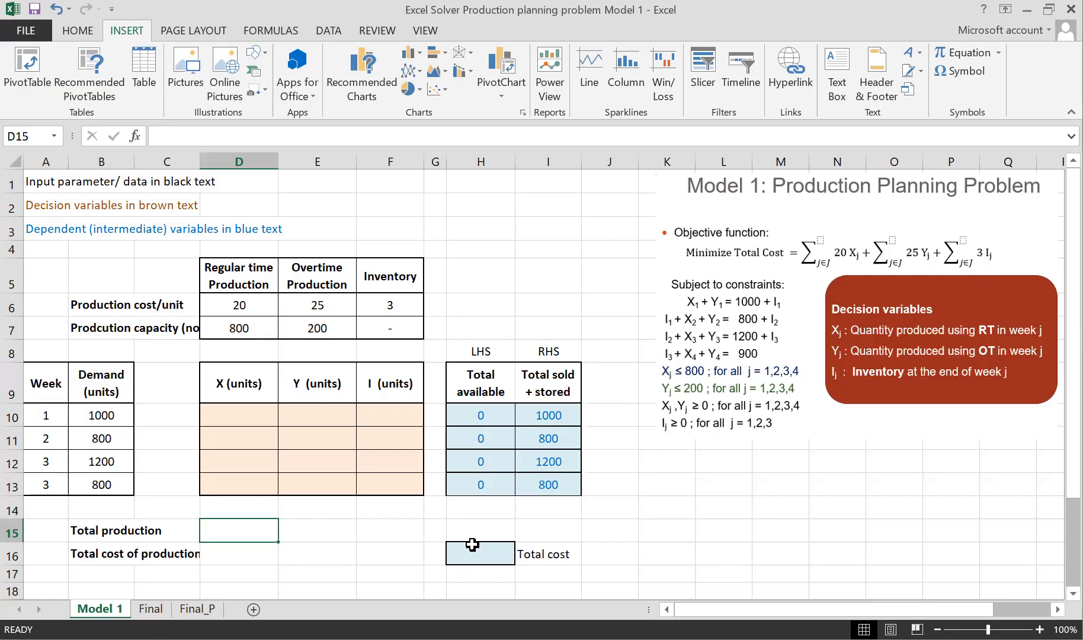
type("=")
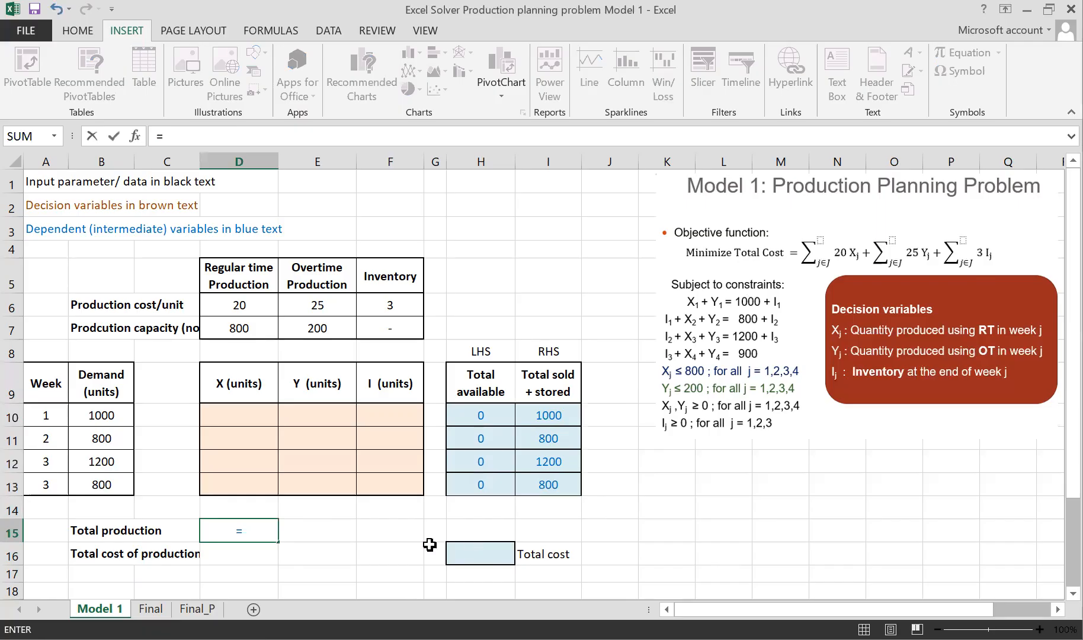
type("sum(")
left_click(233, 419)
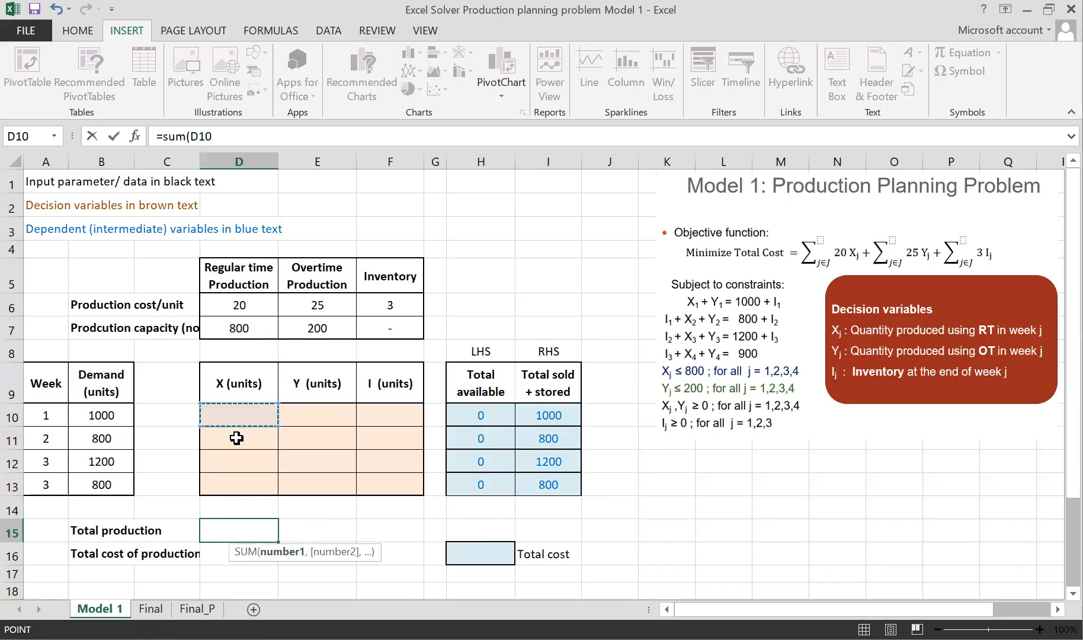
left_click_drag(236, 438, 245, 488)
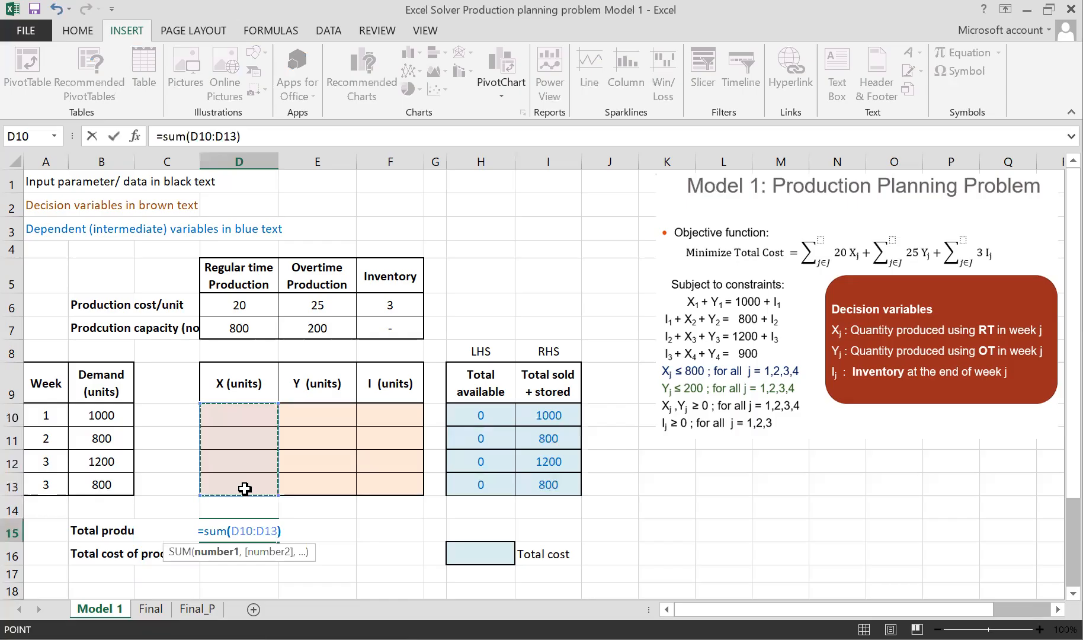
key("Return")
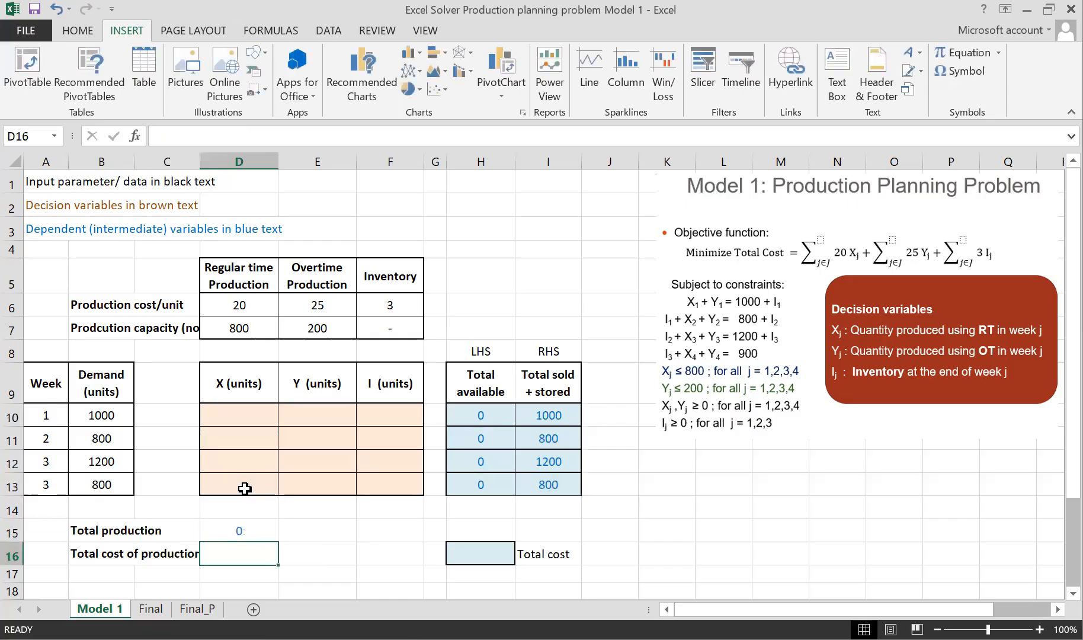
Fill the total production formula from D15 across to F15 and check the summed range in F15.
left_click(253, 531)
left_click_drag(279, 541, 327, 540)
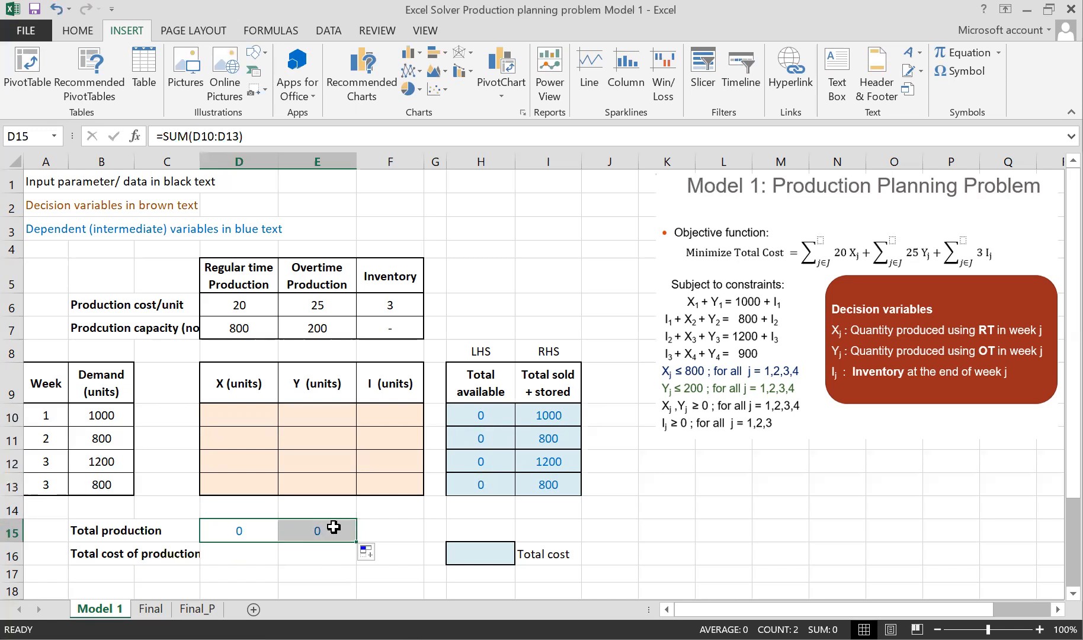
left_click_drag(356, 542, 401, 529)
left_click(400, 528)
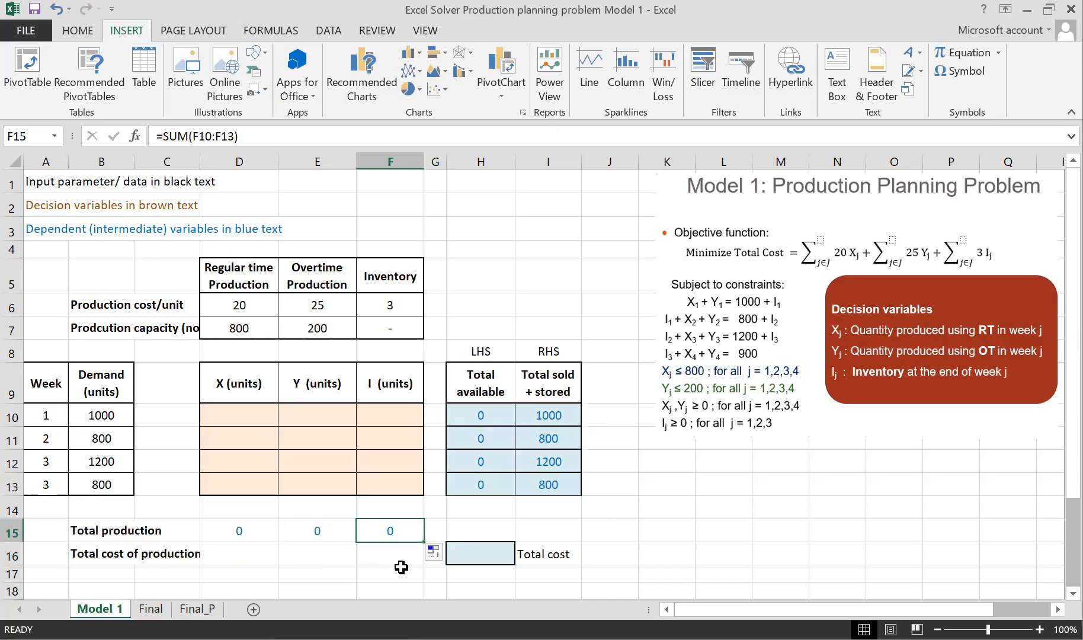
left_click_drag(276, 532, 367, 536)
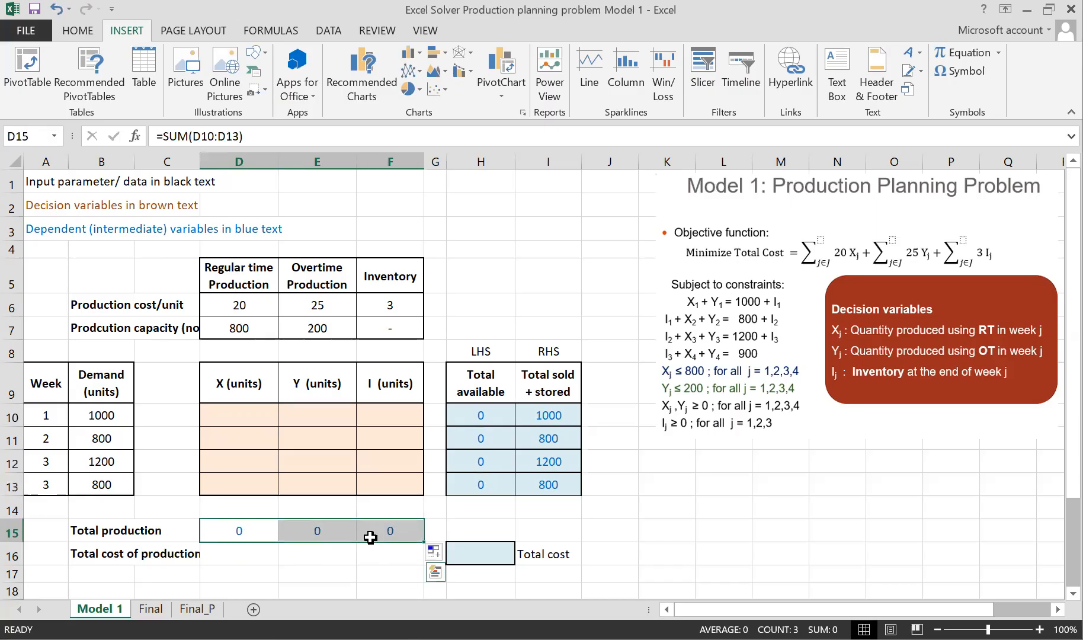
Enter the formula =D15*D6 in D16 for the total regular time production cost and check its cell references.
left_click(258, 557)
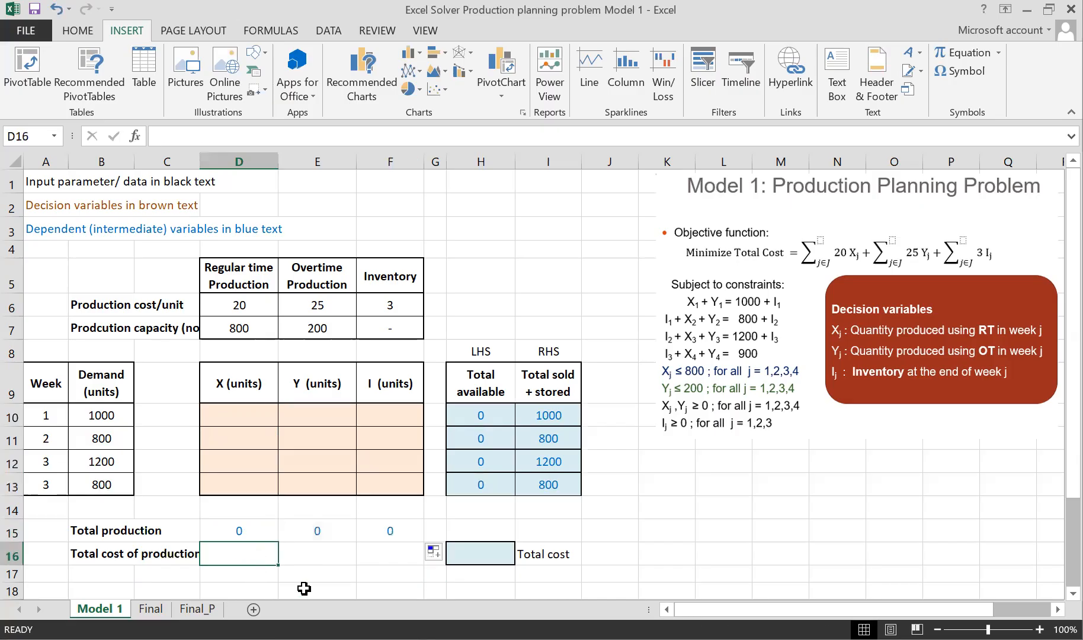
type("=")
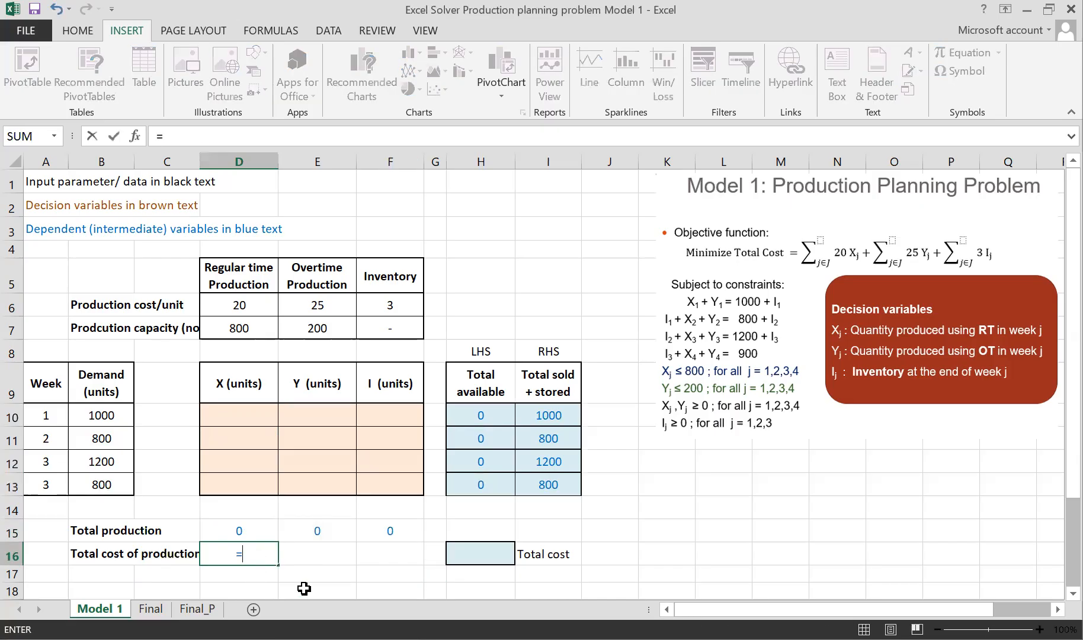
left_click(265, 524)
type("*")
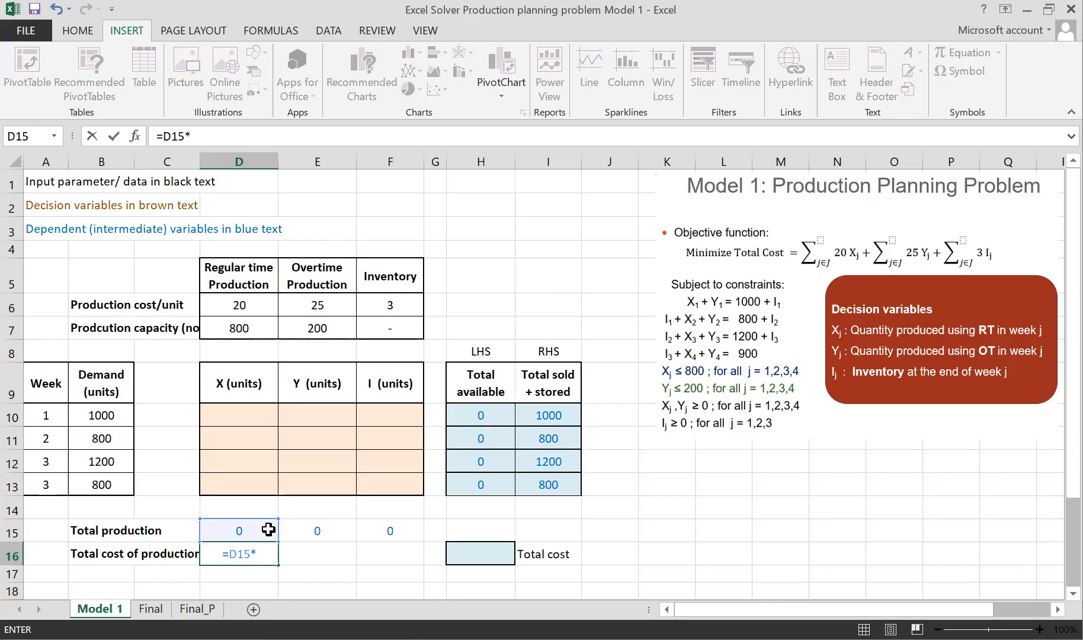
left_click(255, 303)
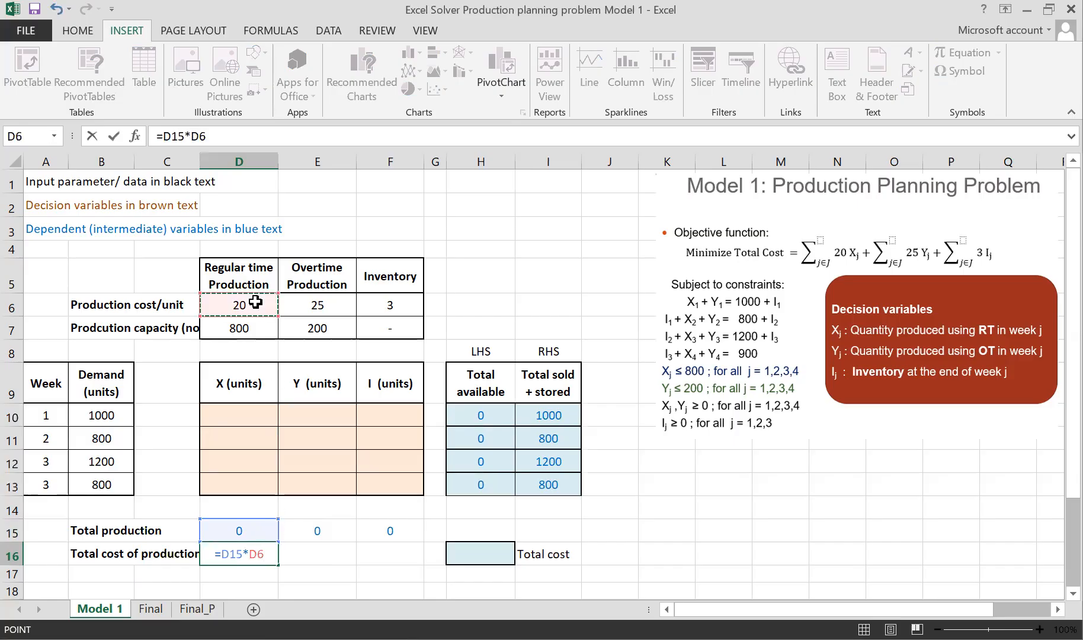
key("Return")
key("Up")
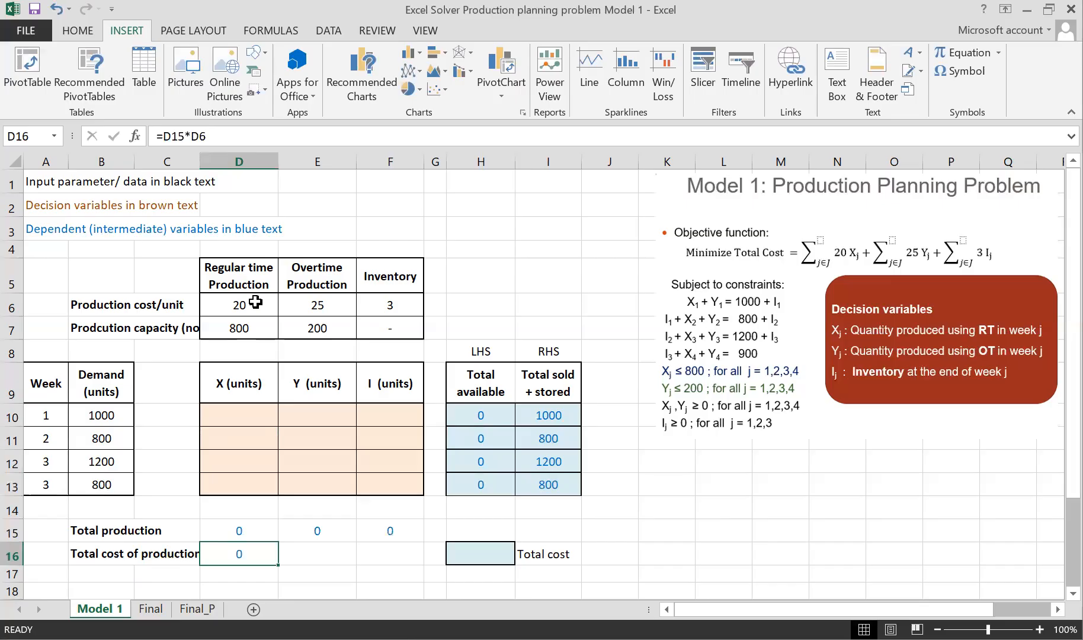
double_click(255, 554)
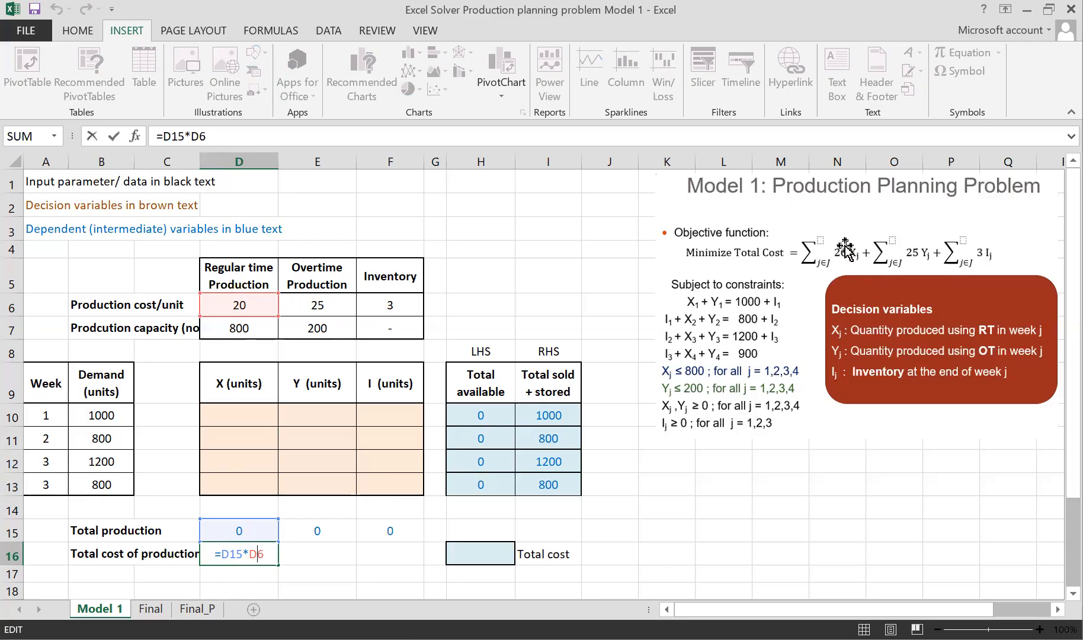
key("Return")
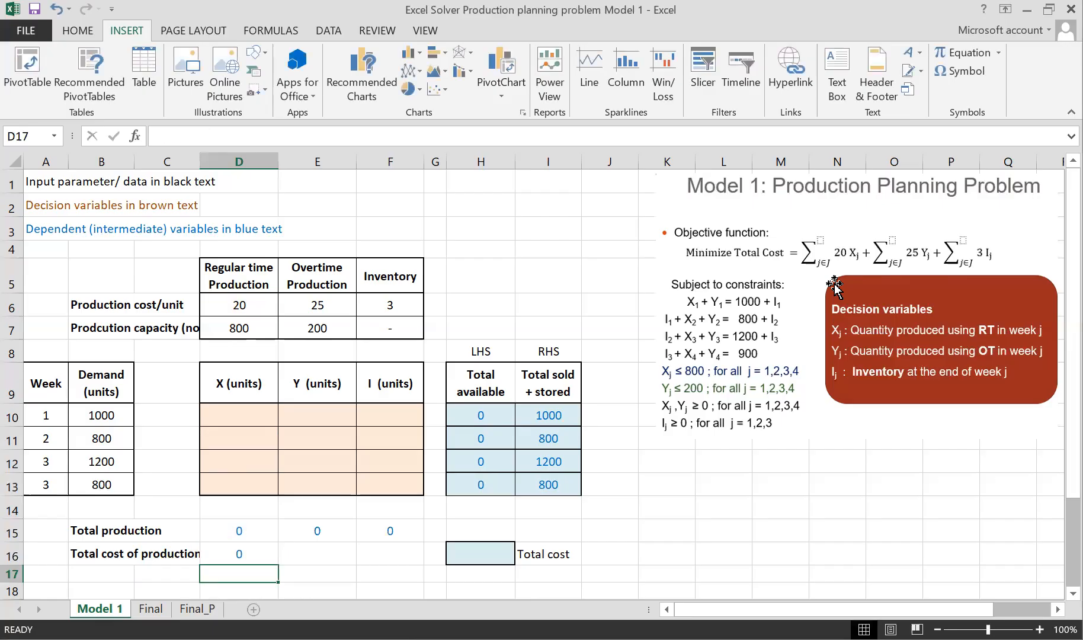
Fill the production cost formula from D16 across to F16 and check the cell references in E16 and F16.
key("Up")
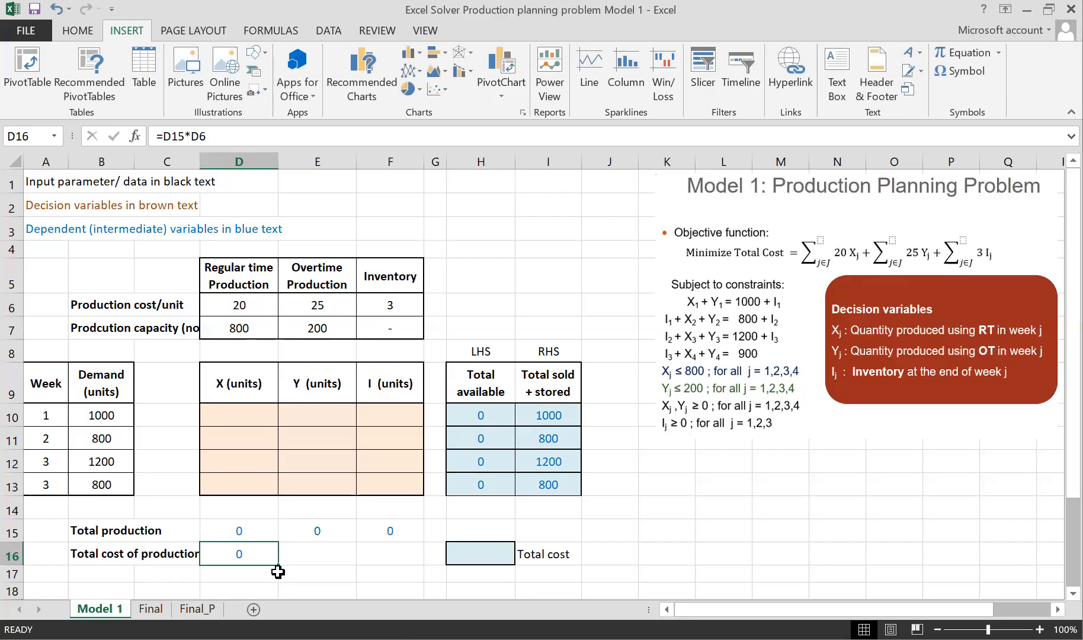
left_click_drag(279, 569, 394, 567)
left_click(329, 550)
double_click(331, 553)
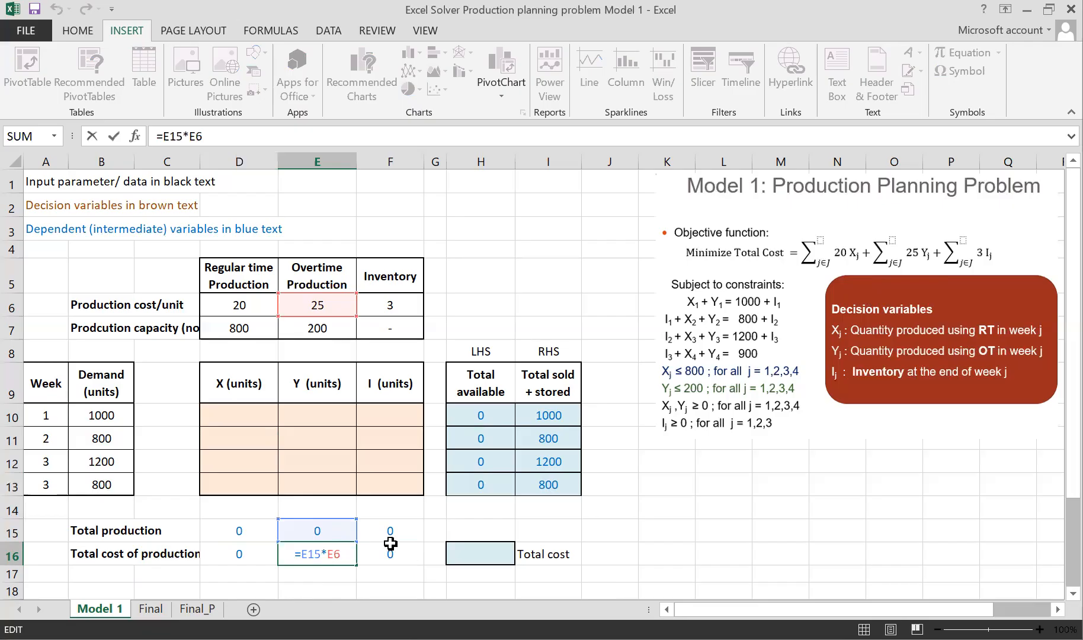
key("Return")
key("Up")
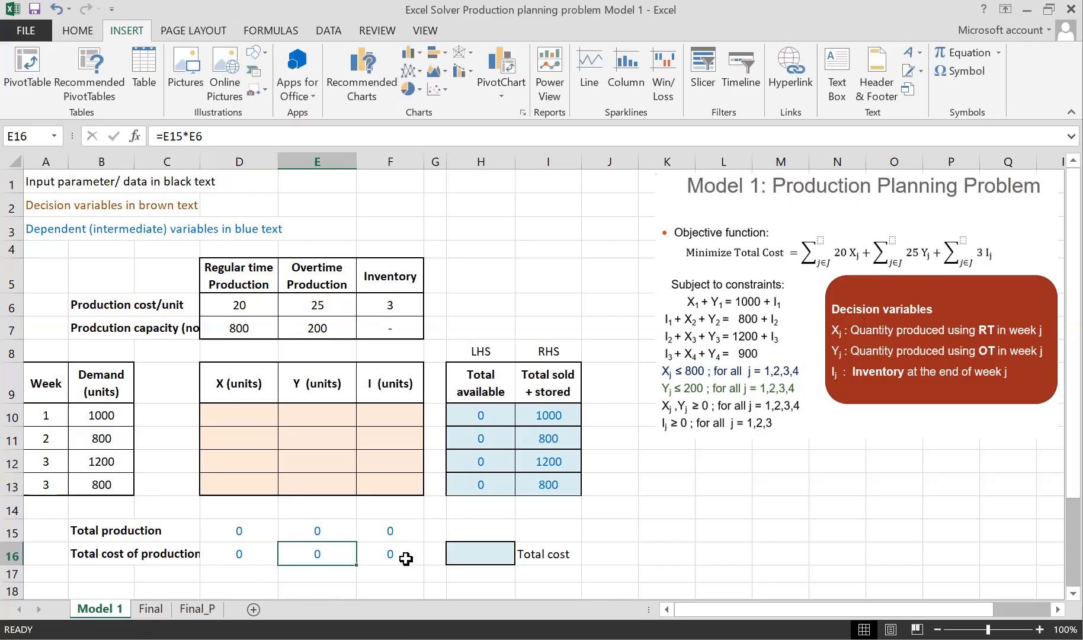
left_click(406, 559)
double_click(406, 559)
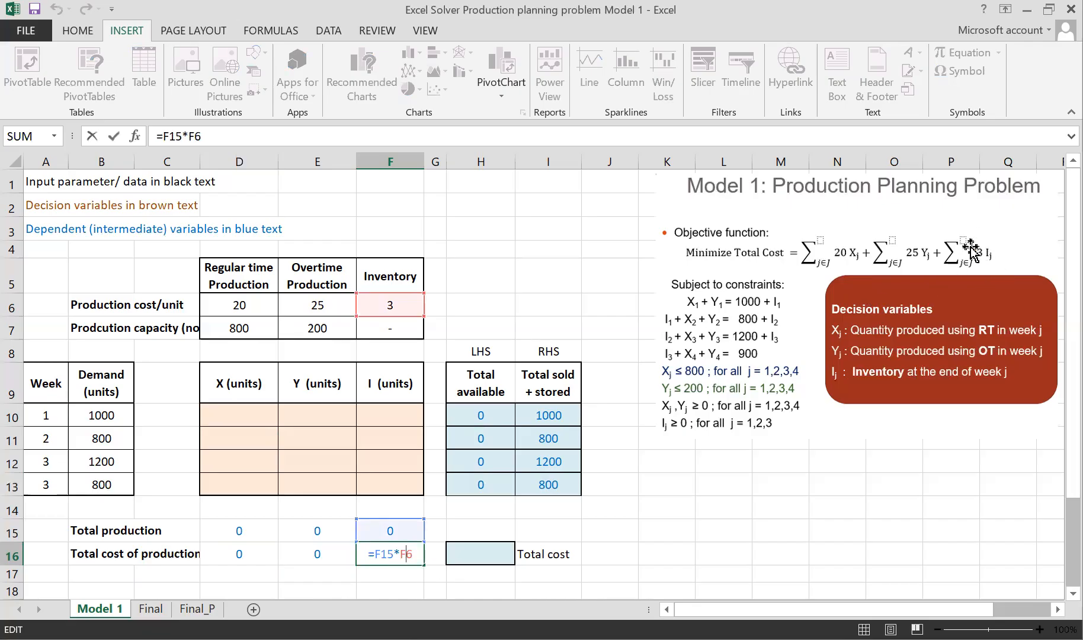
key("Return")
key("Up")
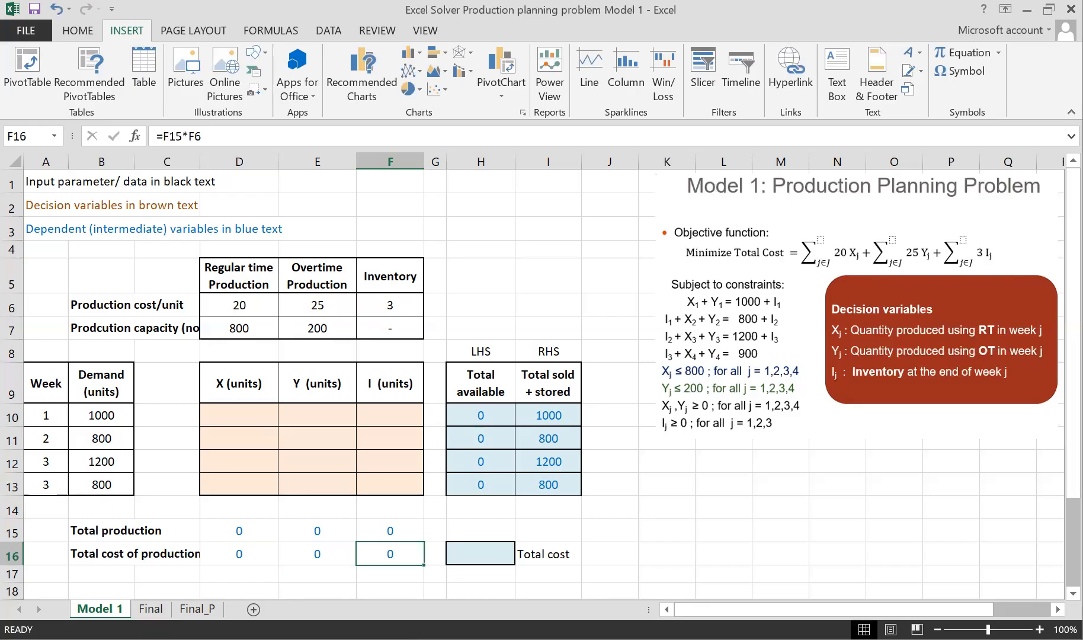
Enter the formula =SUM(D16:F16) in H16 for the overall total cost and check its summed range.
key("Left")
key("Left")
key("Right")
key("Right")
key("Right")
key("Right")
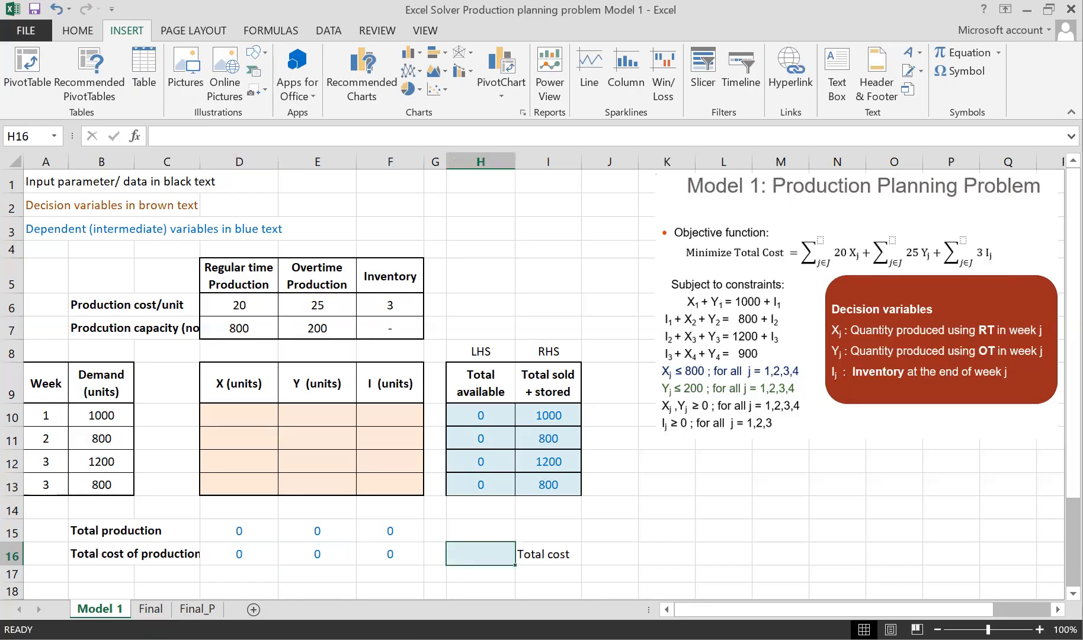
type("=")
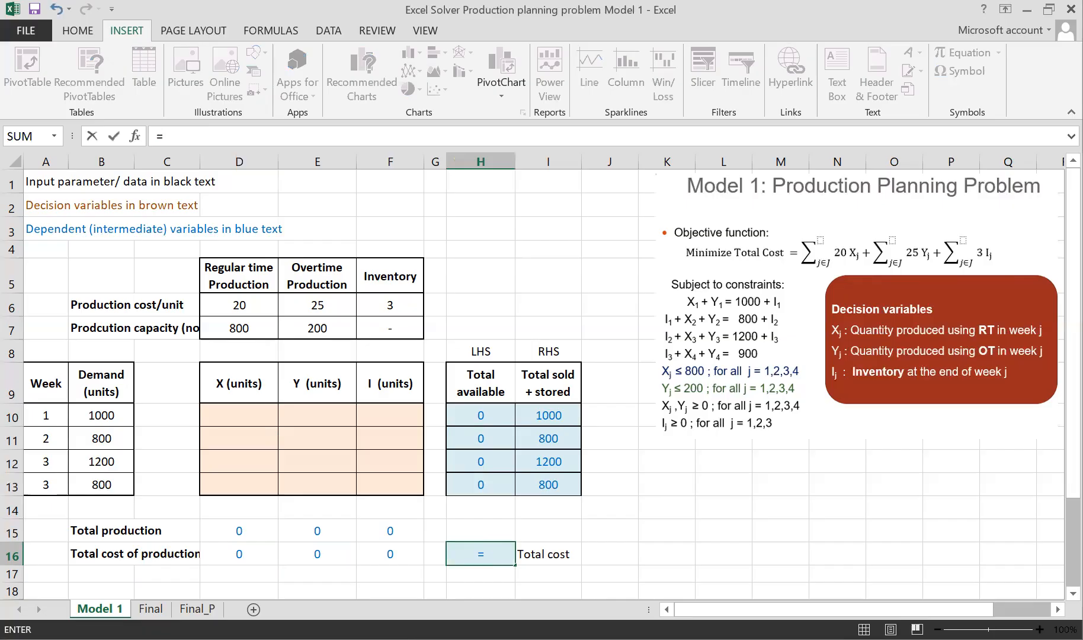
type("sum(")
left_click(272, 553)
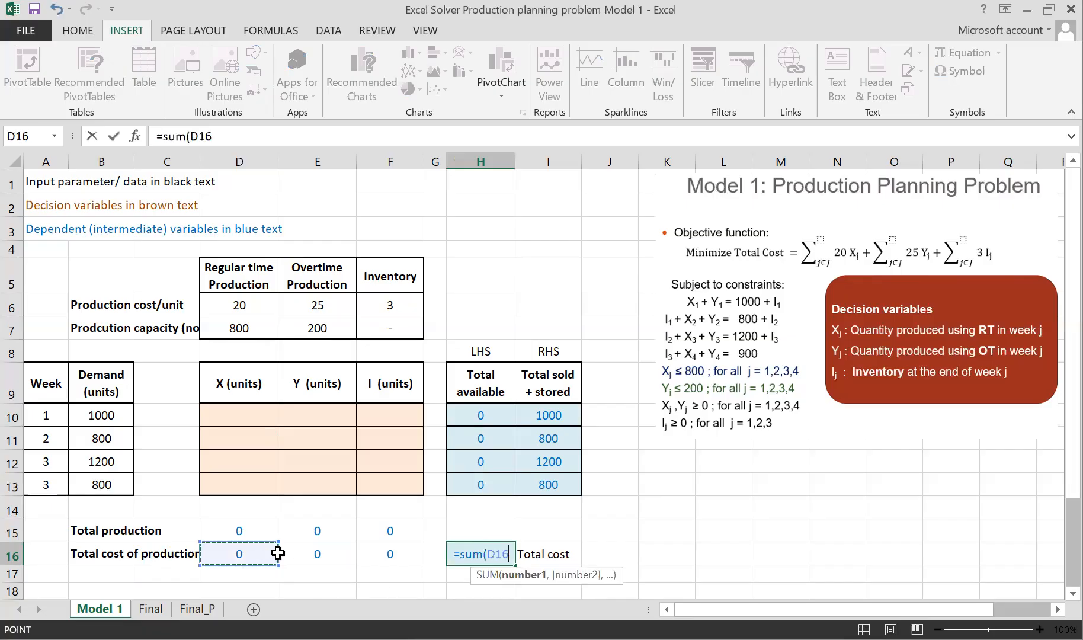
left_click_drag(278, 553, 365, 553)
key("Return")
key("Up")
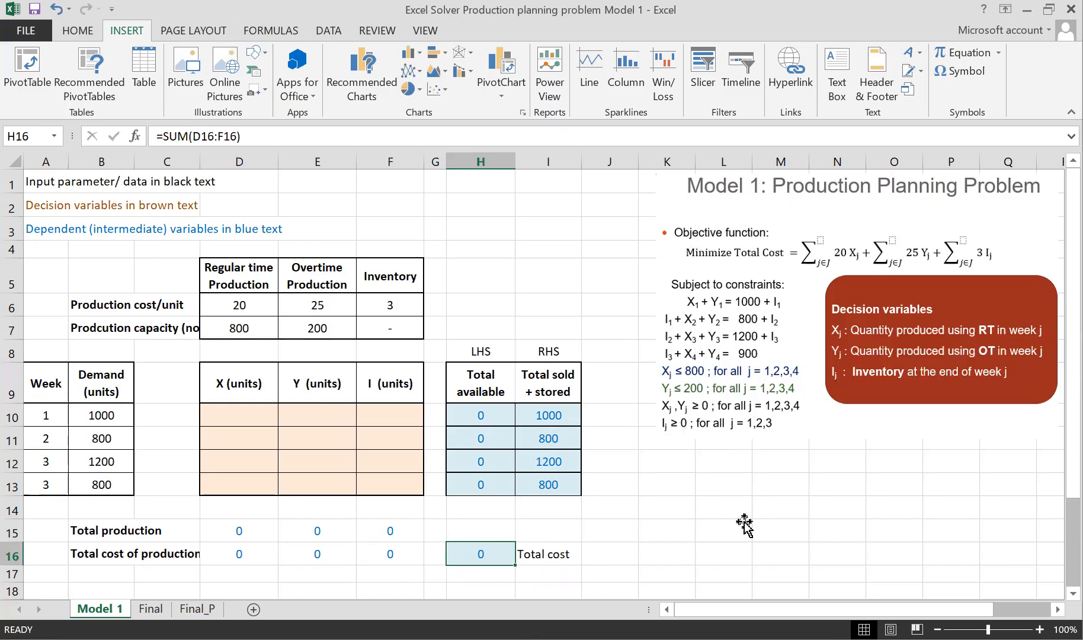
Open Solver and reset all of its existing options and cell selections.
left_click(328, 44)
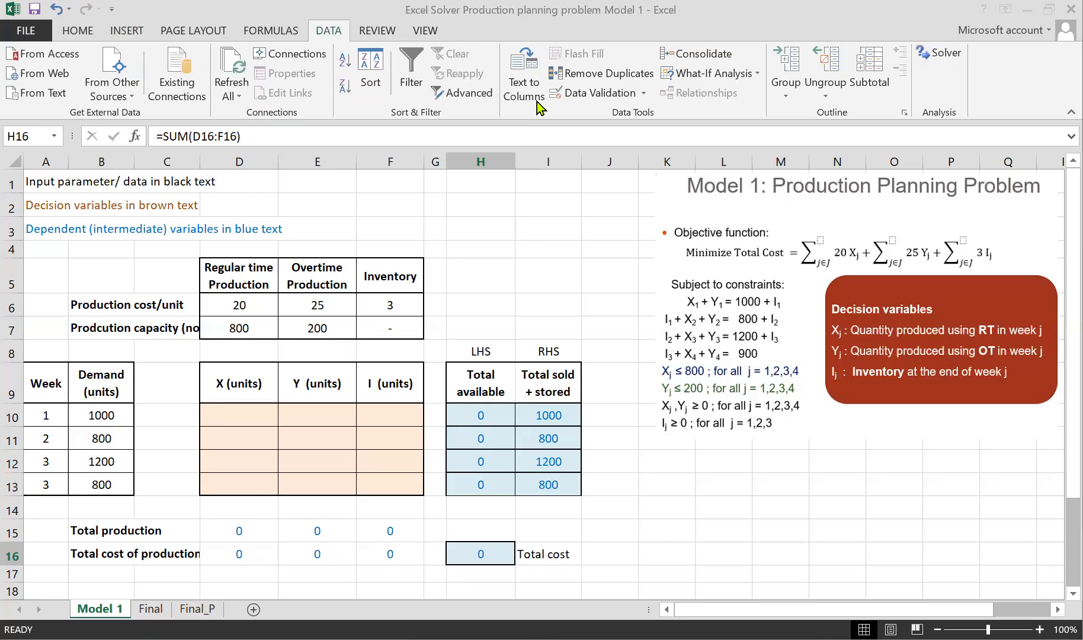
left_click(948, 53)
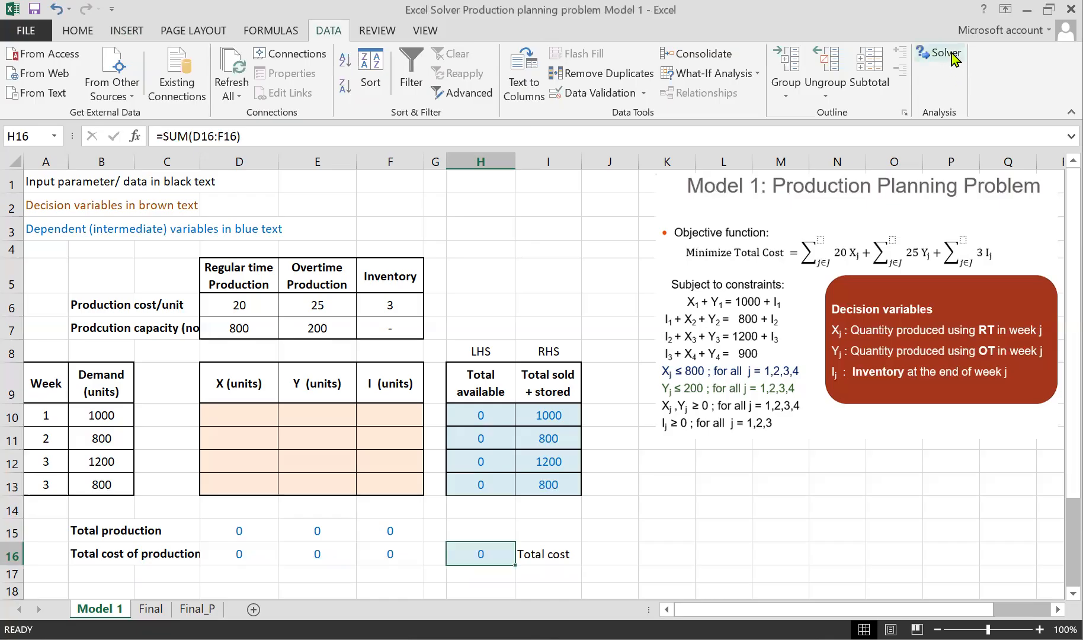
left_click(952, 53)
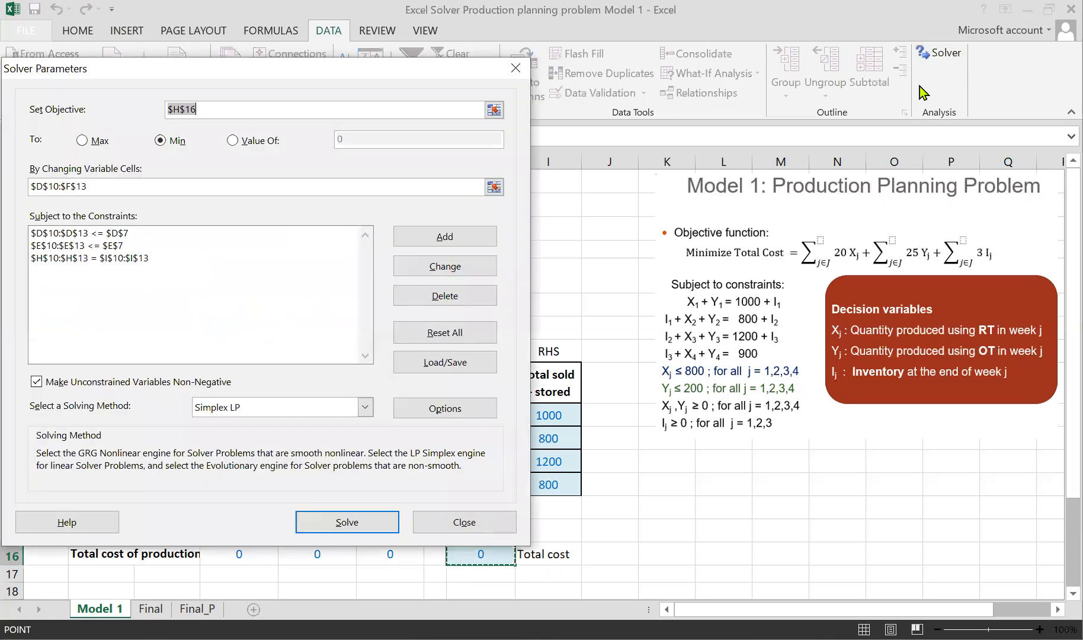
left_click(453, 342)
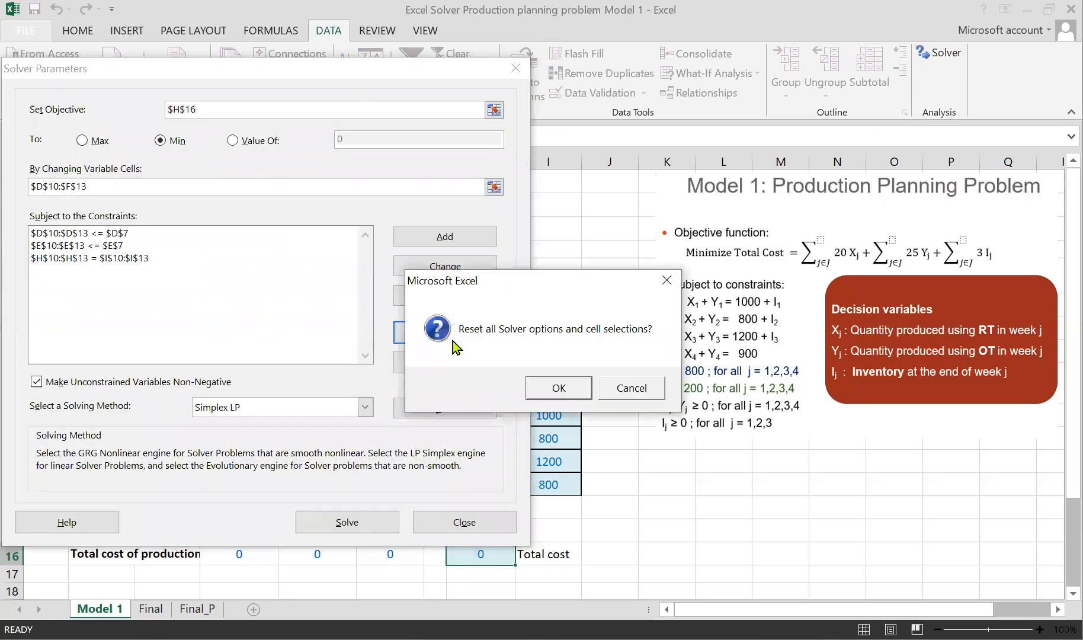
left_click(545, 387)
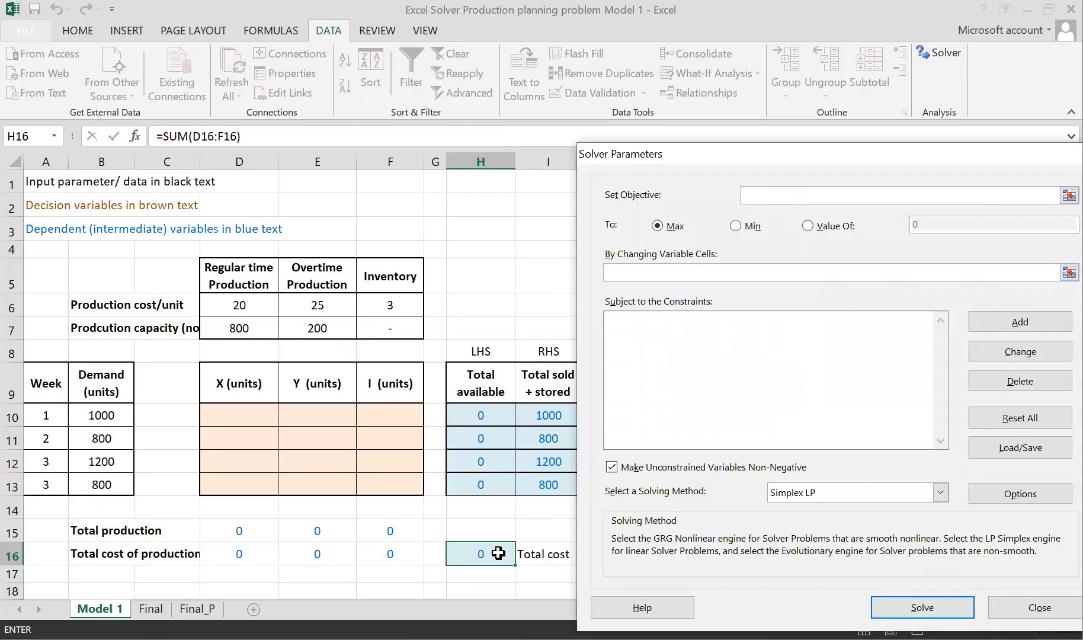
Set Solver to minimize the total cost in H16 by changing the decision variable cells D10:F13.
left_click(740, 227)
left_click(786, 194)
left_click(489, 552)
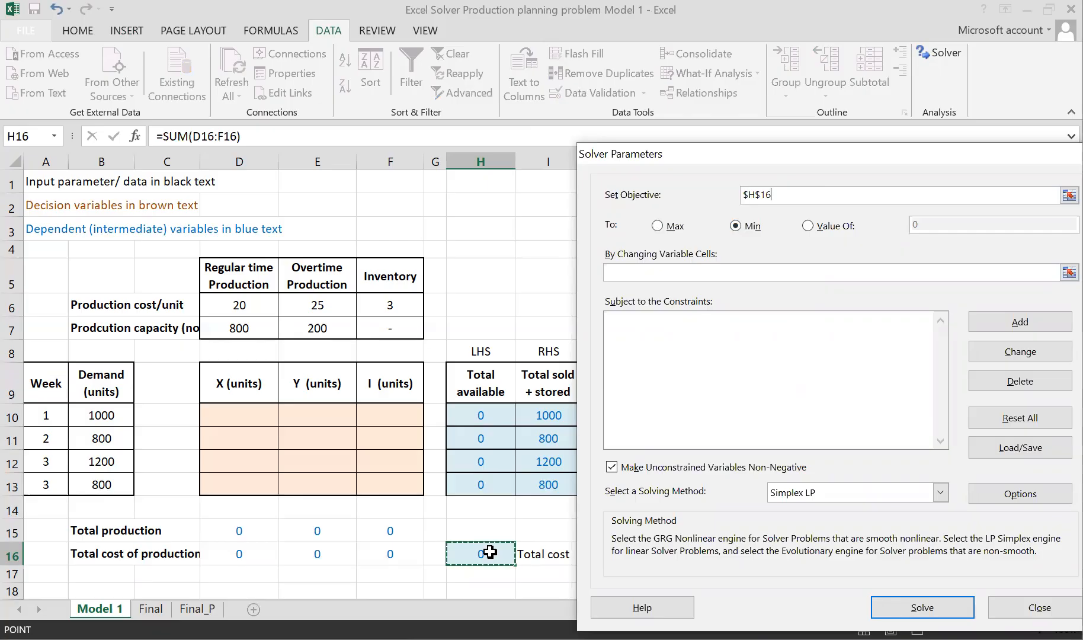
left_click(691, 269)
left_click(246, 419)
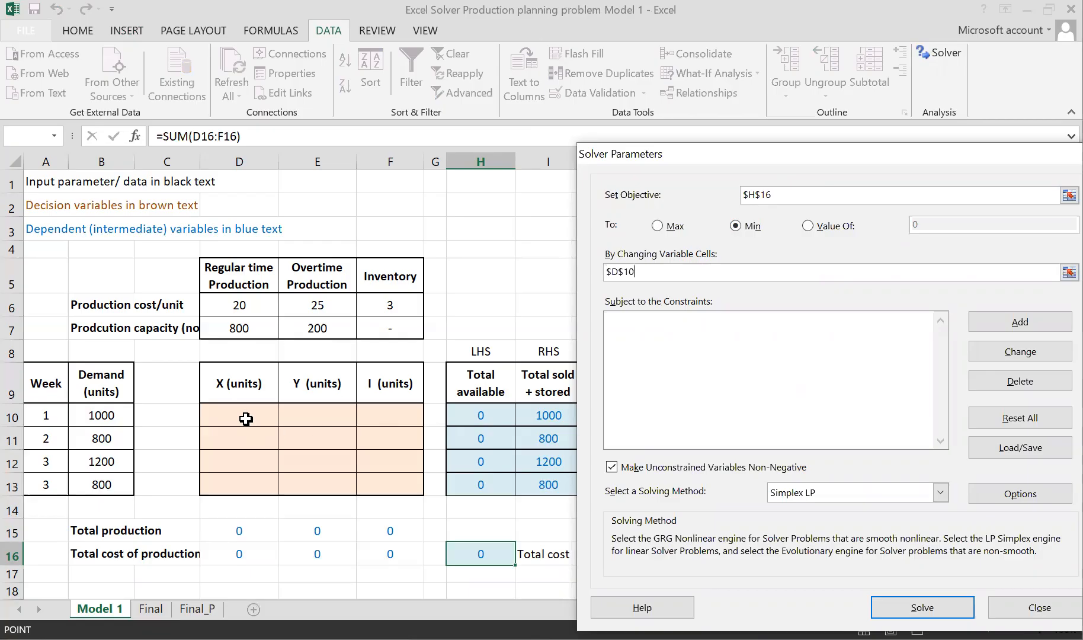
left_click_drag(246, 419, 390, 485)
Add the Solver constraint that total available H10:H13 equals total sold plus stored I10:I13.
left_click(1016, 328)
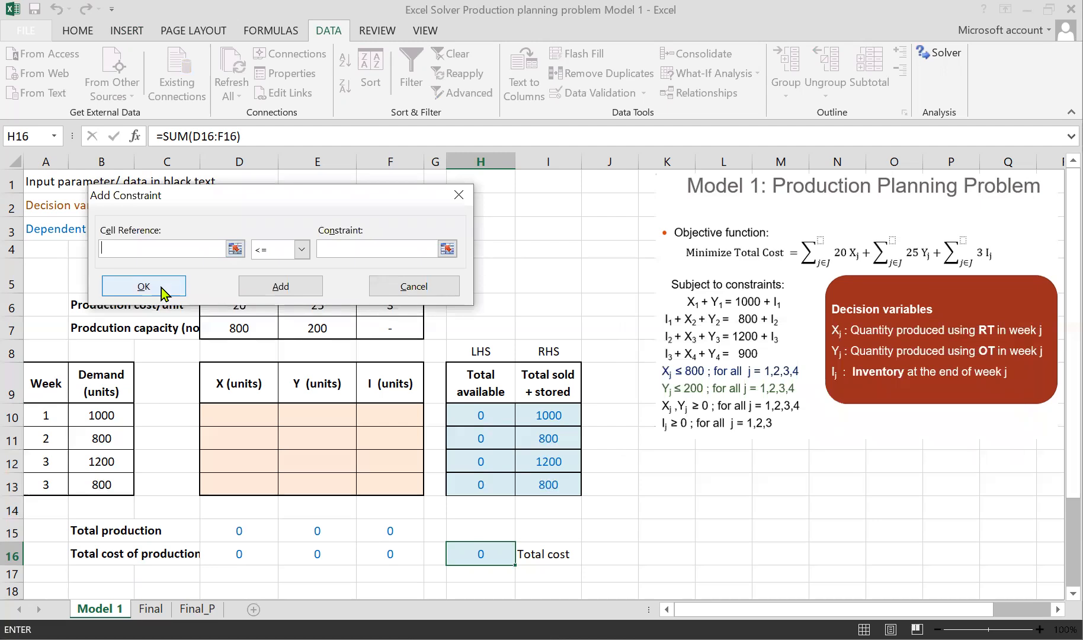
left_click(482, 416)
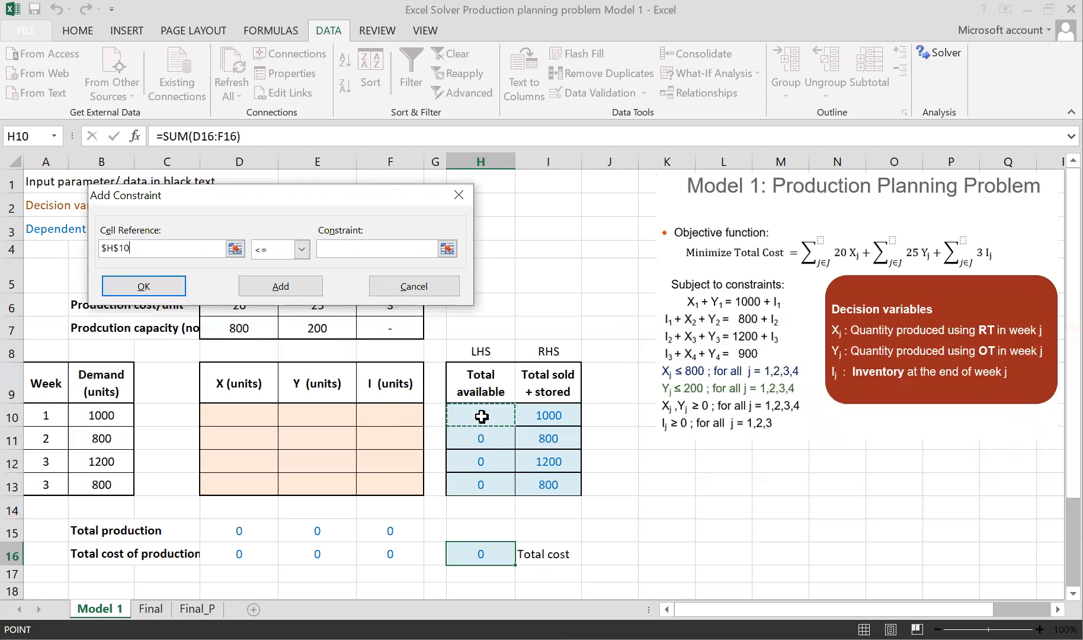
key("ctrl+shift+Down")
left_click(302, 250)
left_click(291, 280)
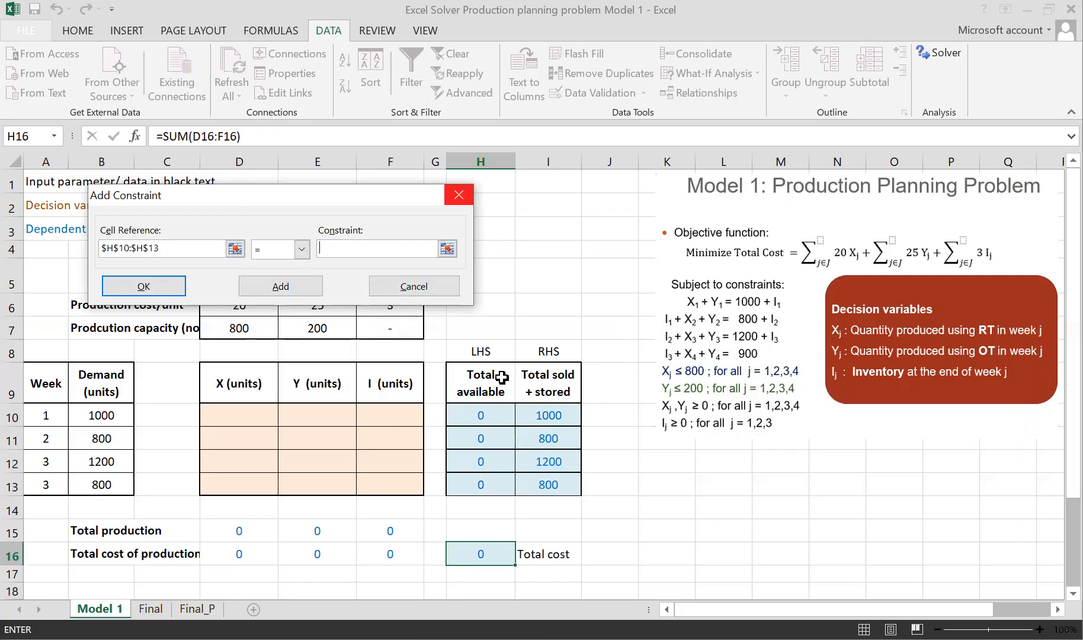
left_click(558, 418)
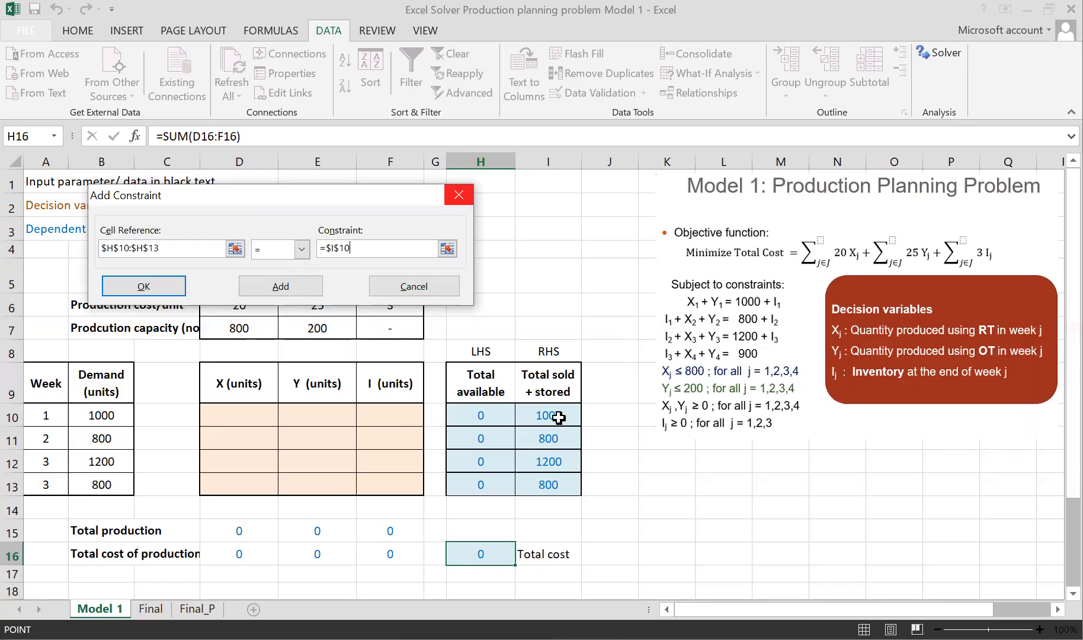
left_click_drag(559, 418, 548, 485)
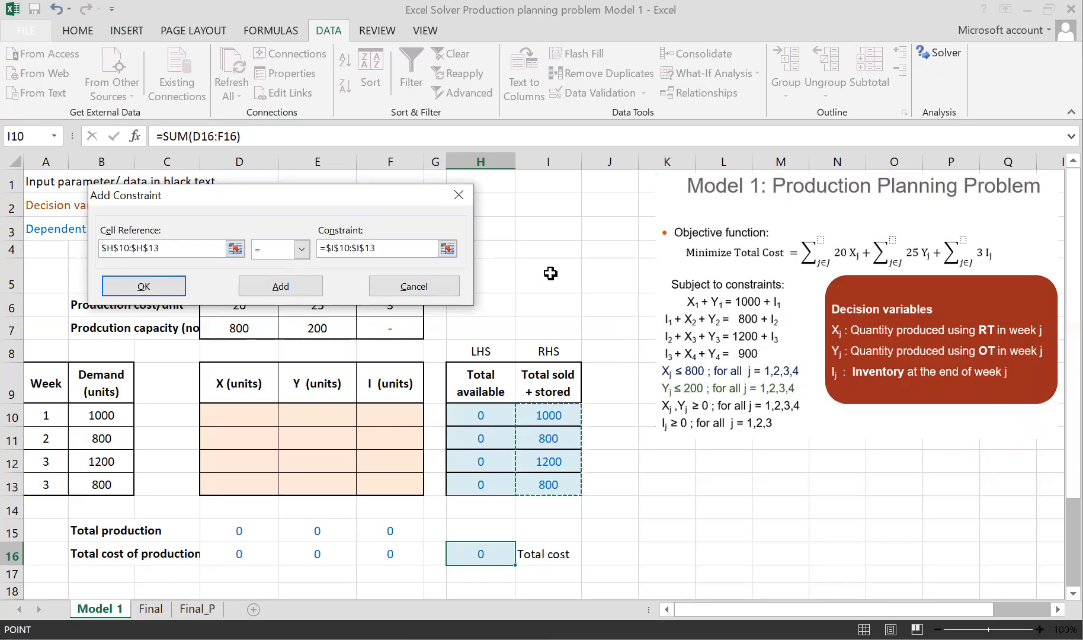
left_click(288, 288)
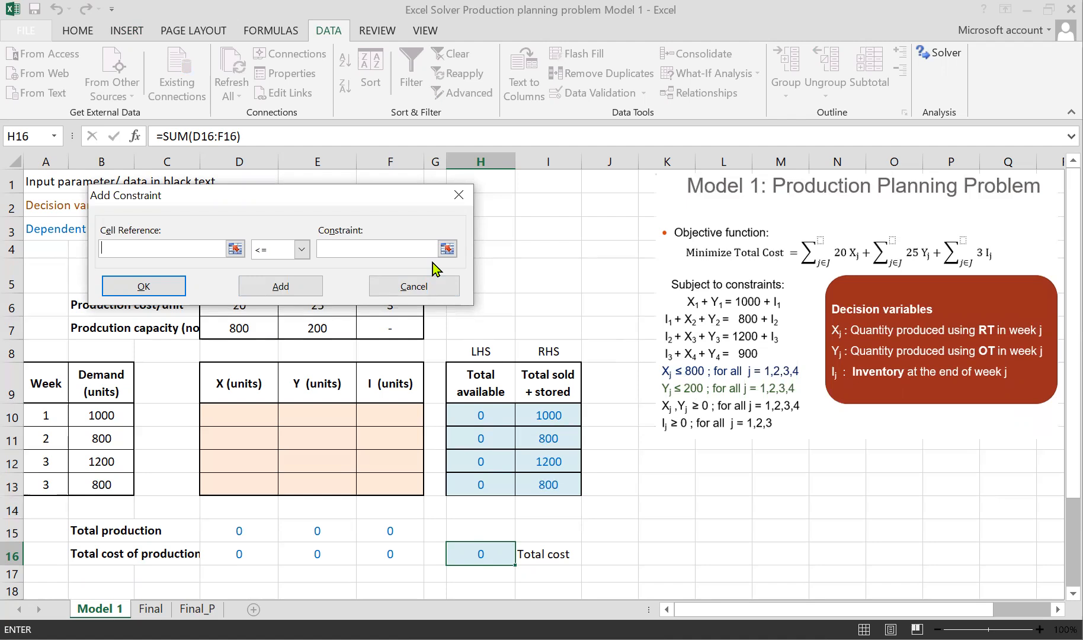
Add the capacity constraint that regular time production D10:D13 is <= D7.
left_click(252, 418)
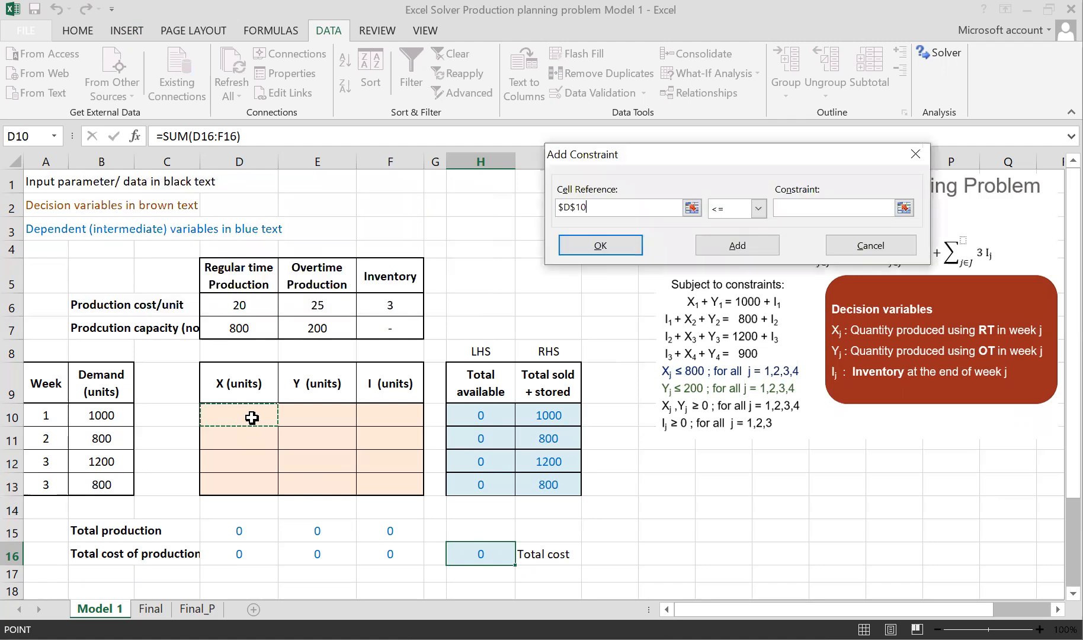
left_click_drag(252, 418, 252, 481)
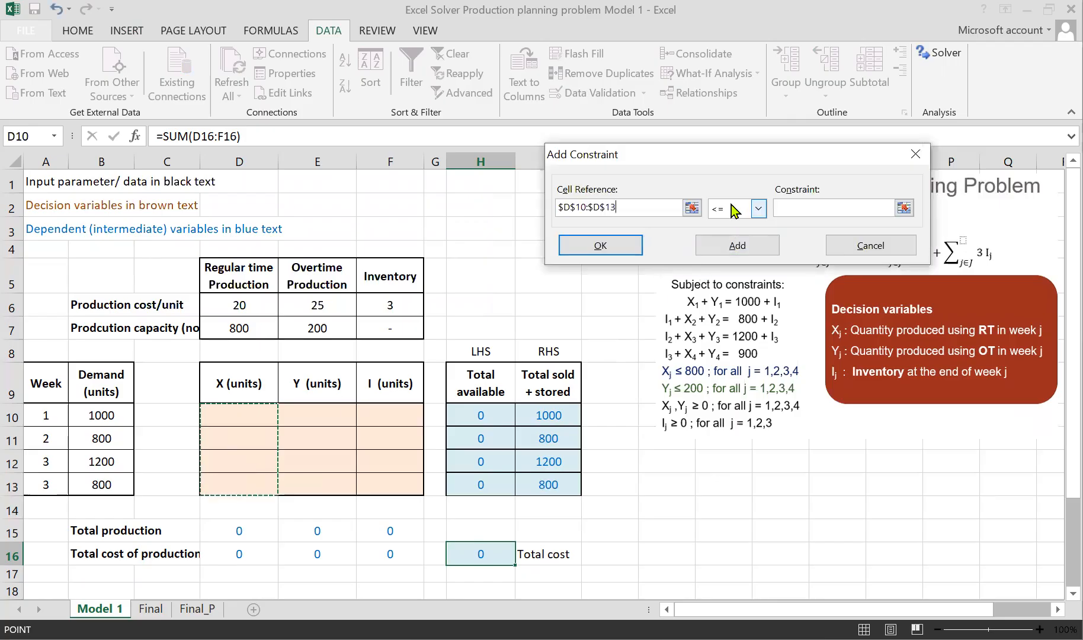
left_click(783, 208)
left_click(253, 331)
left_click(715, 239)
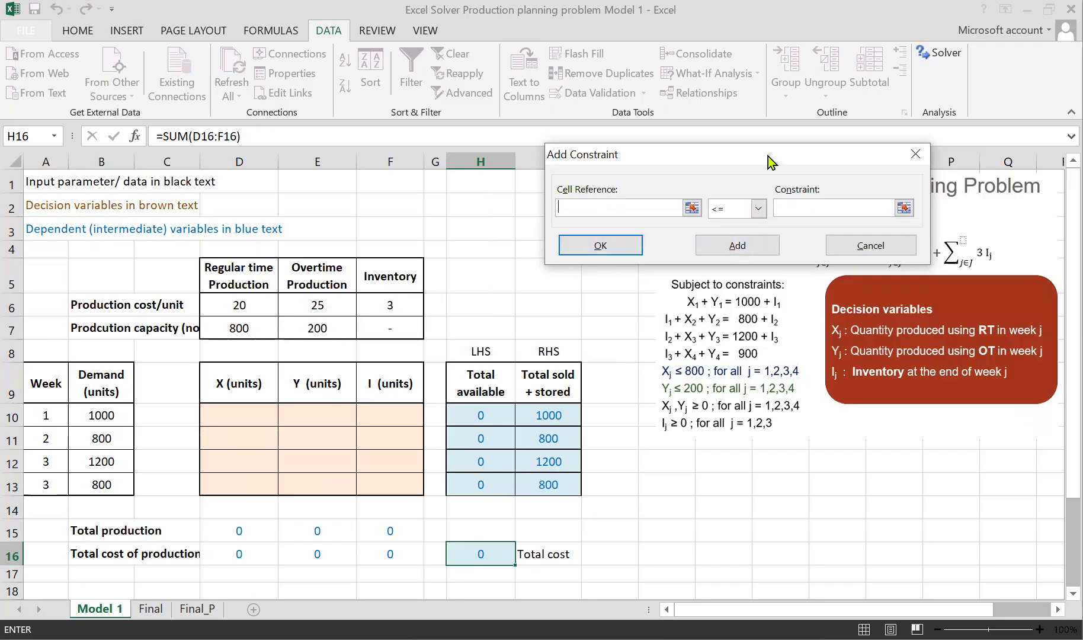
Add the capacity constraint that overtime production E10:E13 is <= E7 and return to the Solver parameters.
left_click_drag(767, 156, 756, 102)
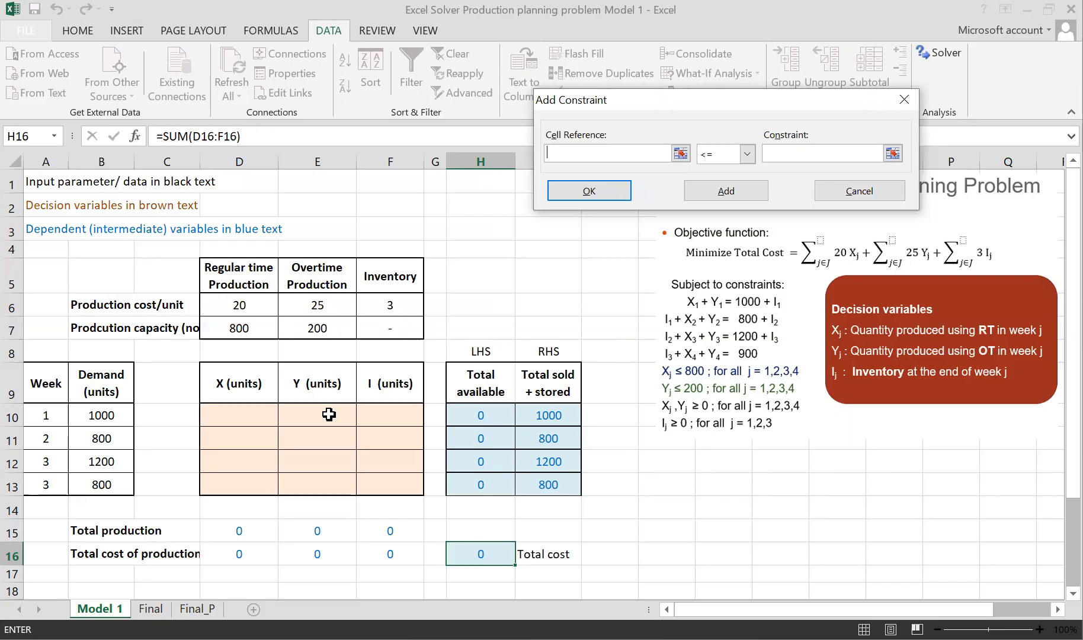
left_click_drag(329, 414, 329, 485)
left_click(785, 153)
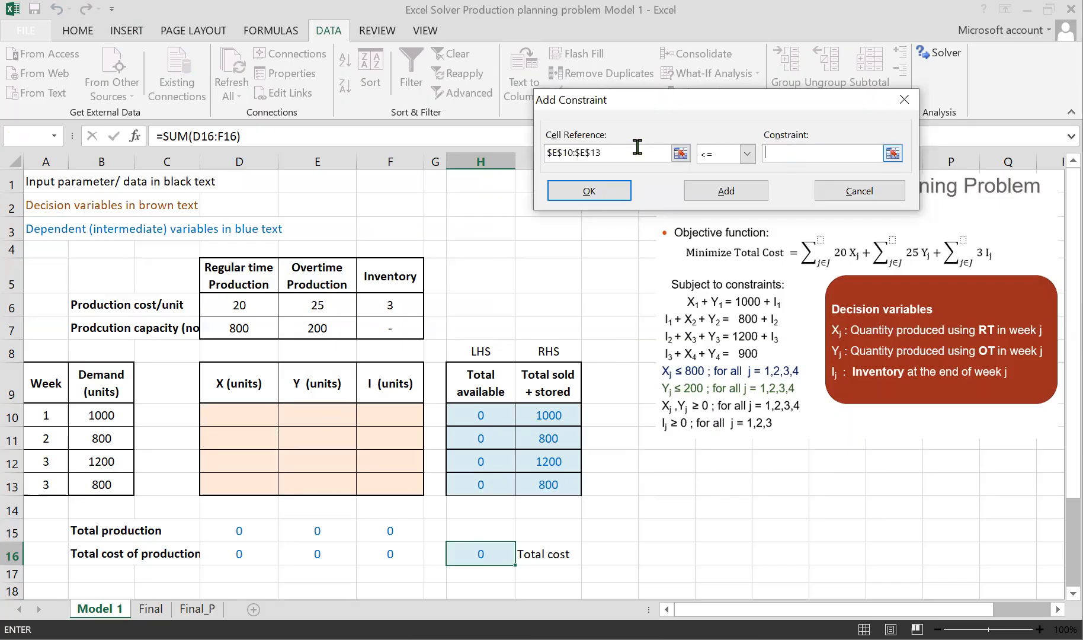
left_click(333, 330)
left_click(735, 190)
left_click(840, 196)
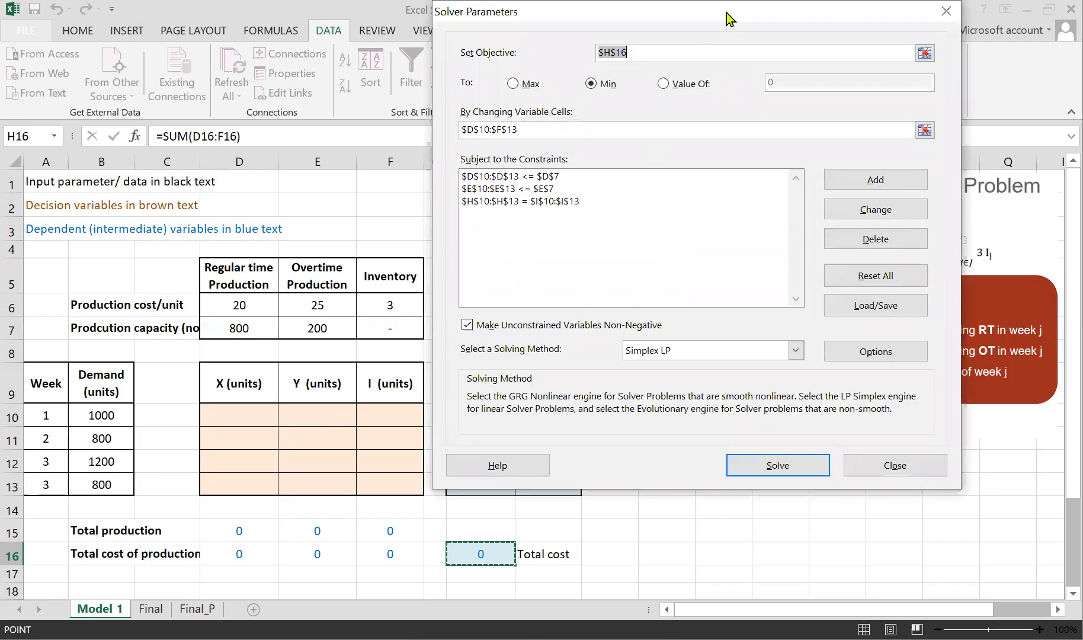
Review the listed constraints against the model, solve the problem and keep the Solver solution.
left_click_drag(726, 13, 353, 49)
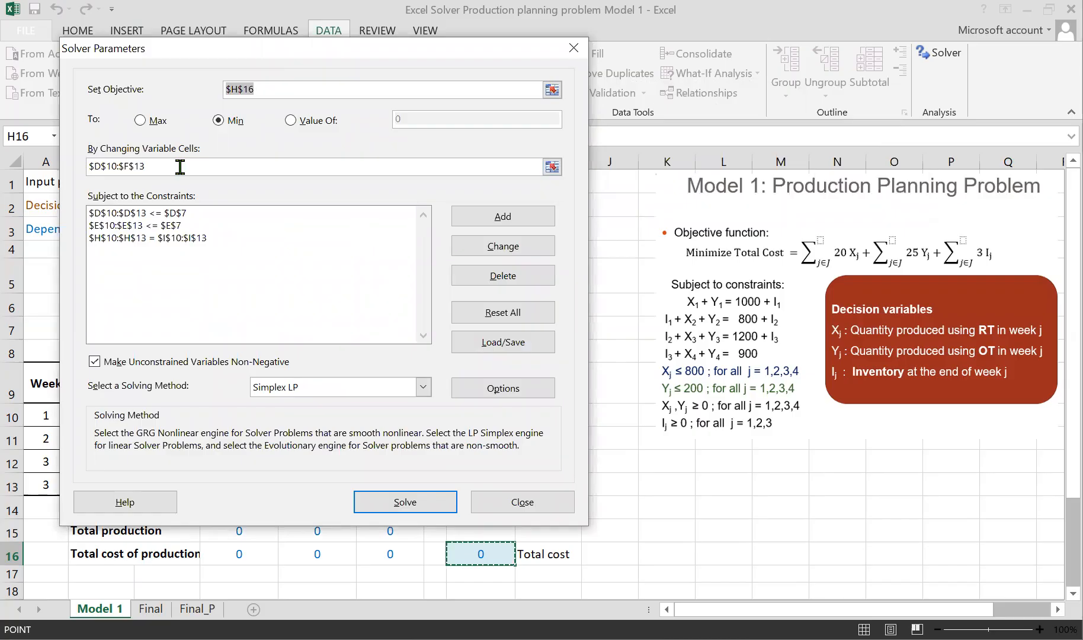
key("alt+u")
key("Down")
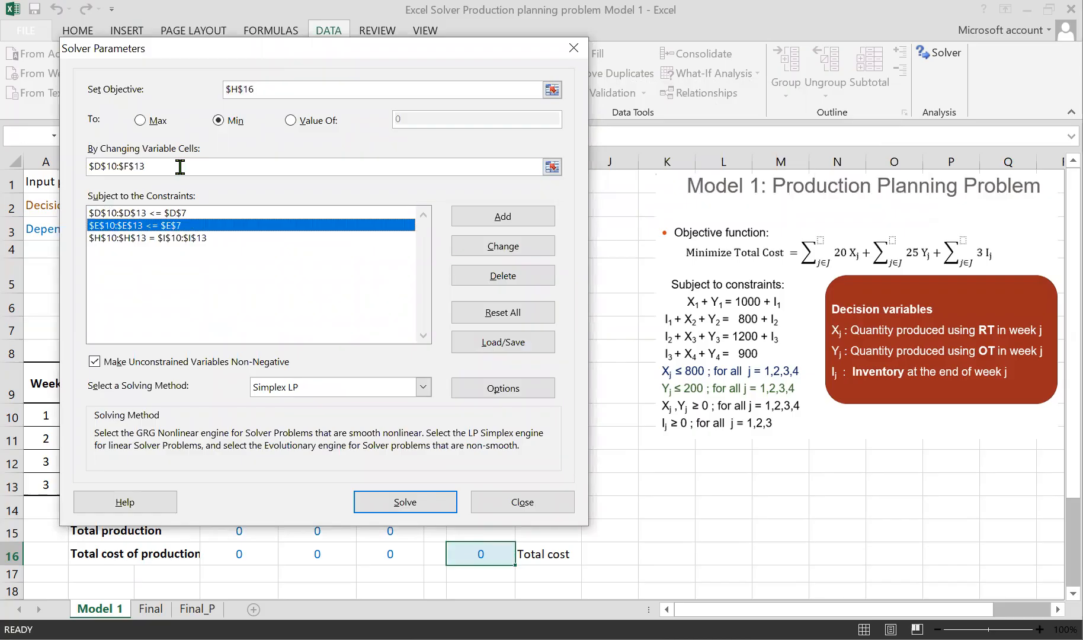
key("Down")
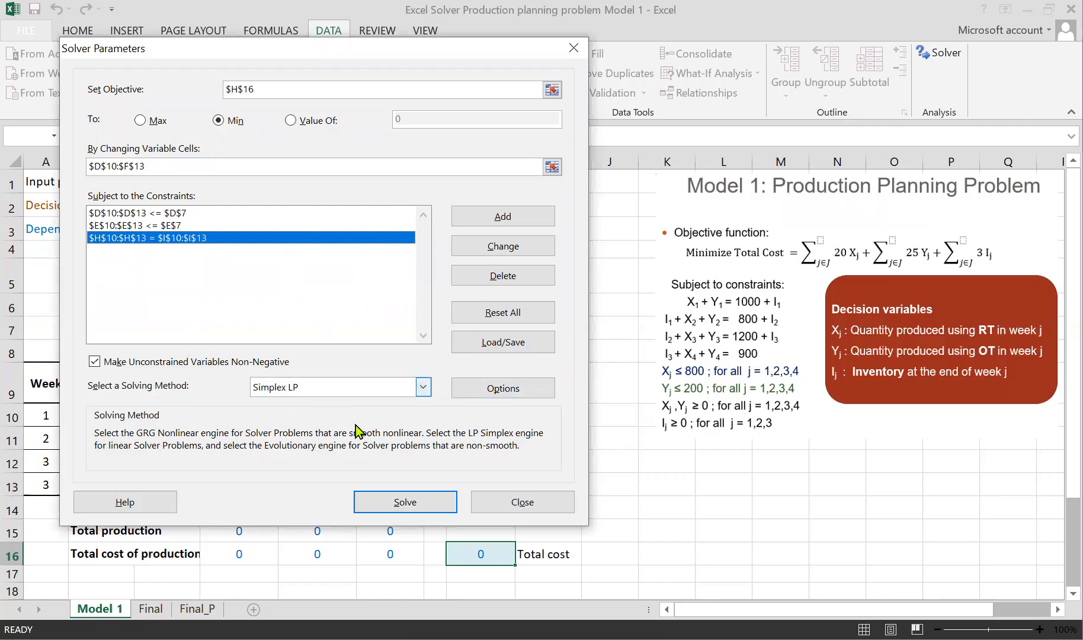
left_click(417, 506)
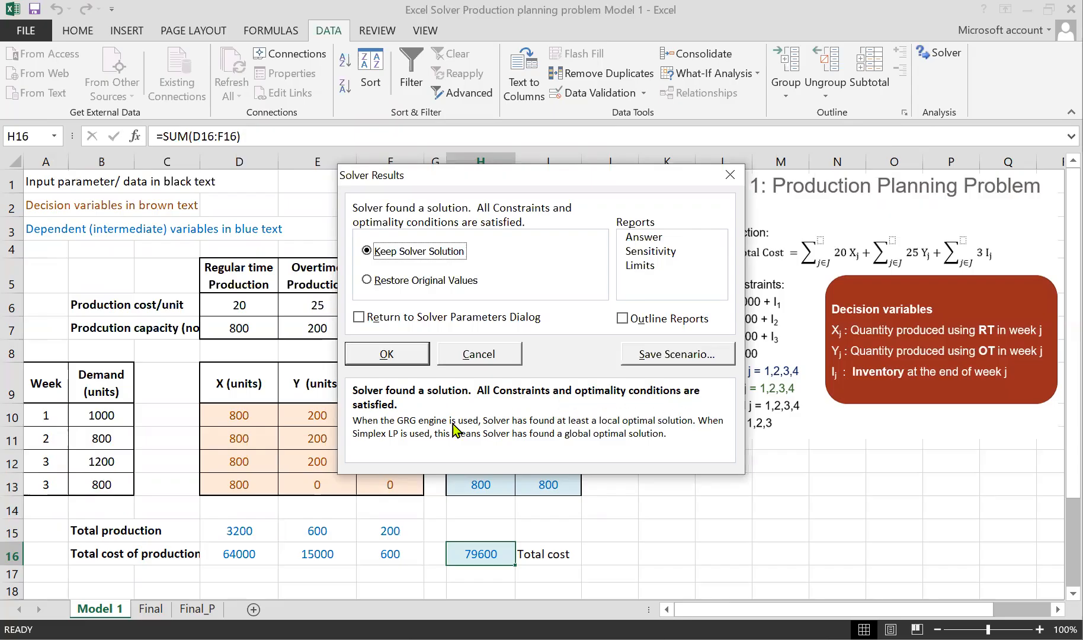
left_click(406, 356)
left_click(724, 510)
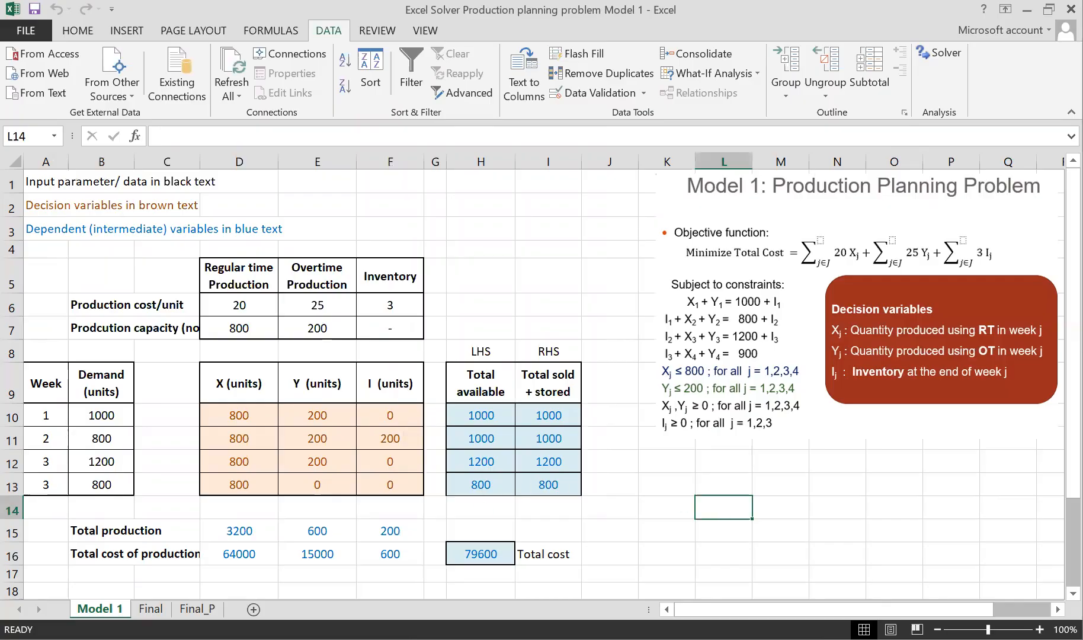
left_click(687, 540)
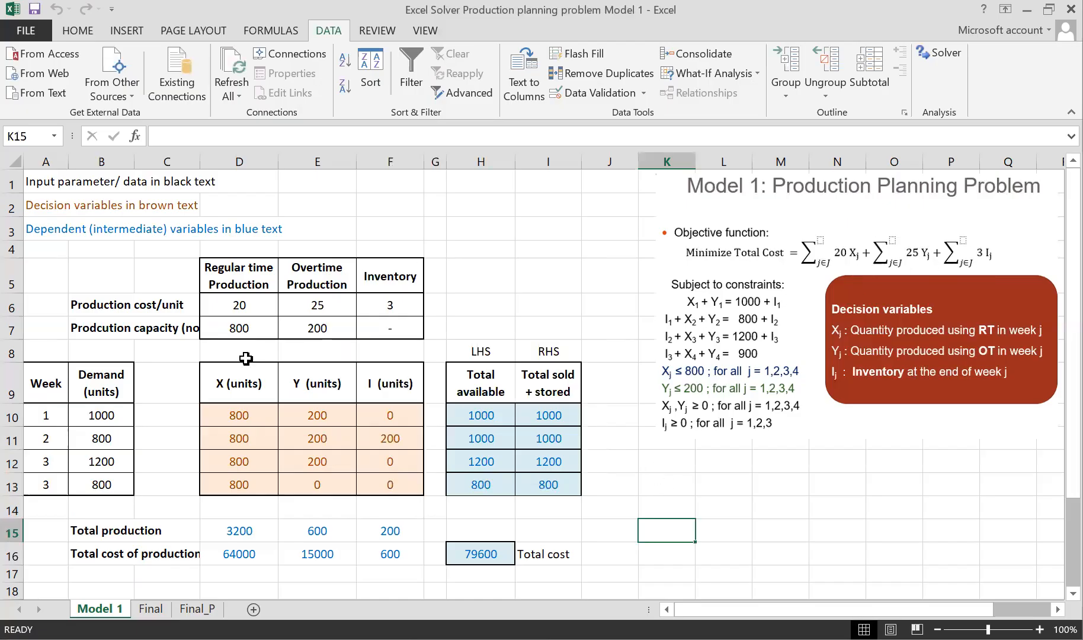
Check the weekly demands against the model's constraints and correct the last week number in A13 to 4.
left_click(120, 415)
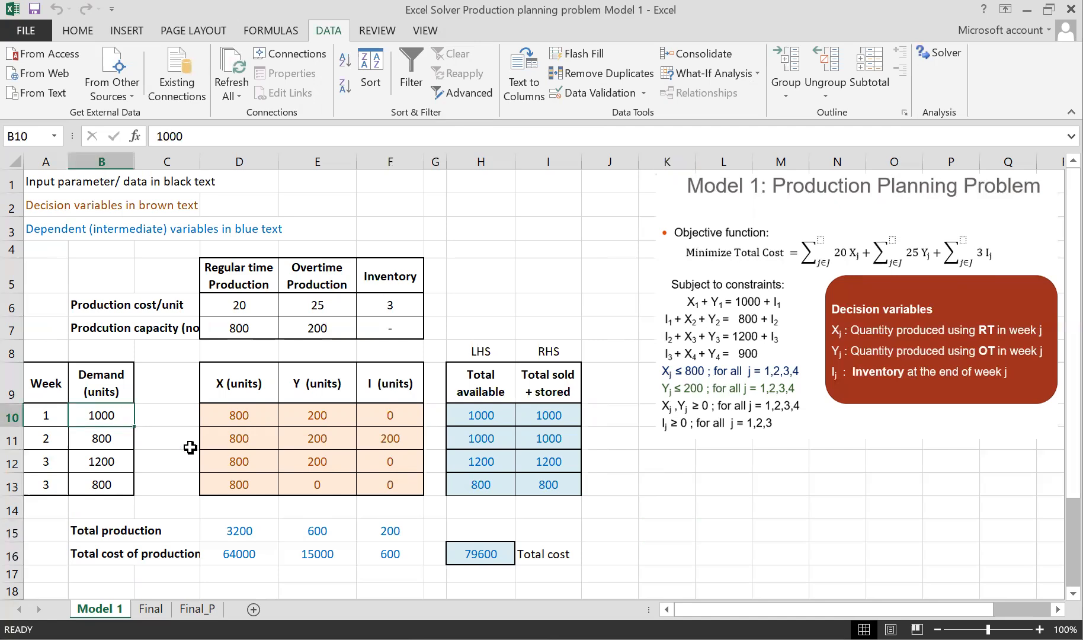
key("Down")
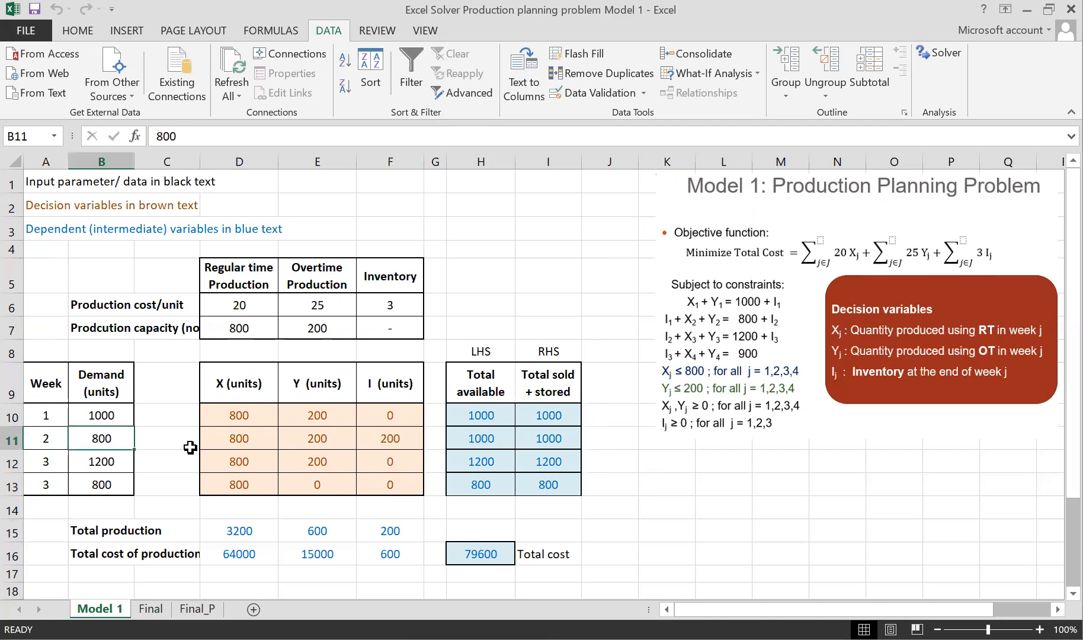
key("Down")
key("Down")
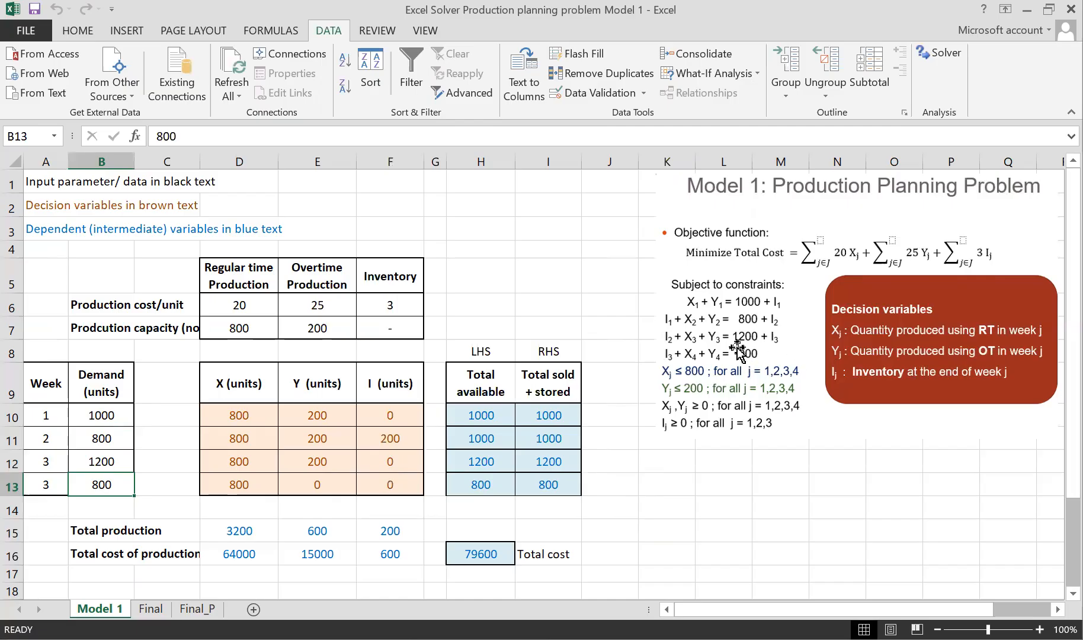
left_click(757, 353)
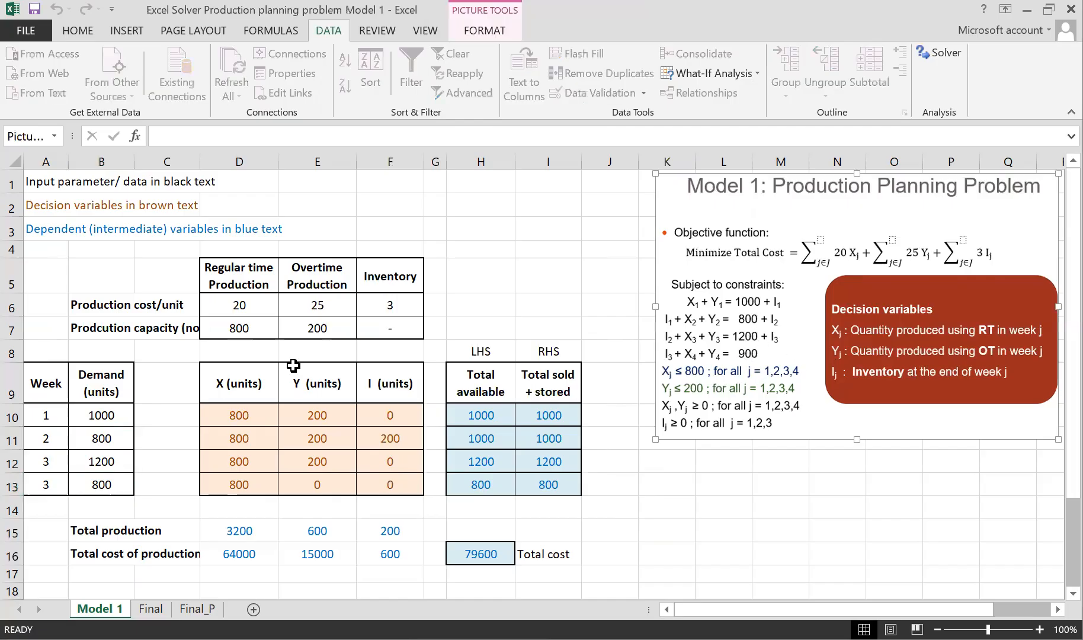
left_click(111, 487)
left_click(48, 485)
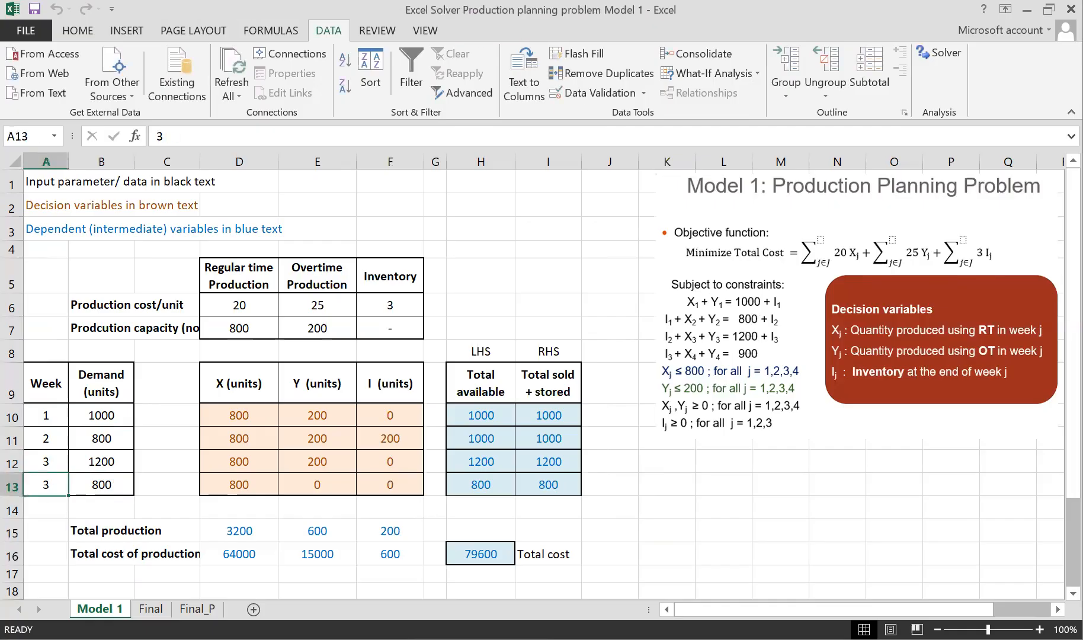
type("4")
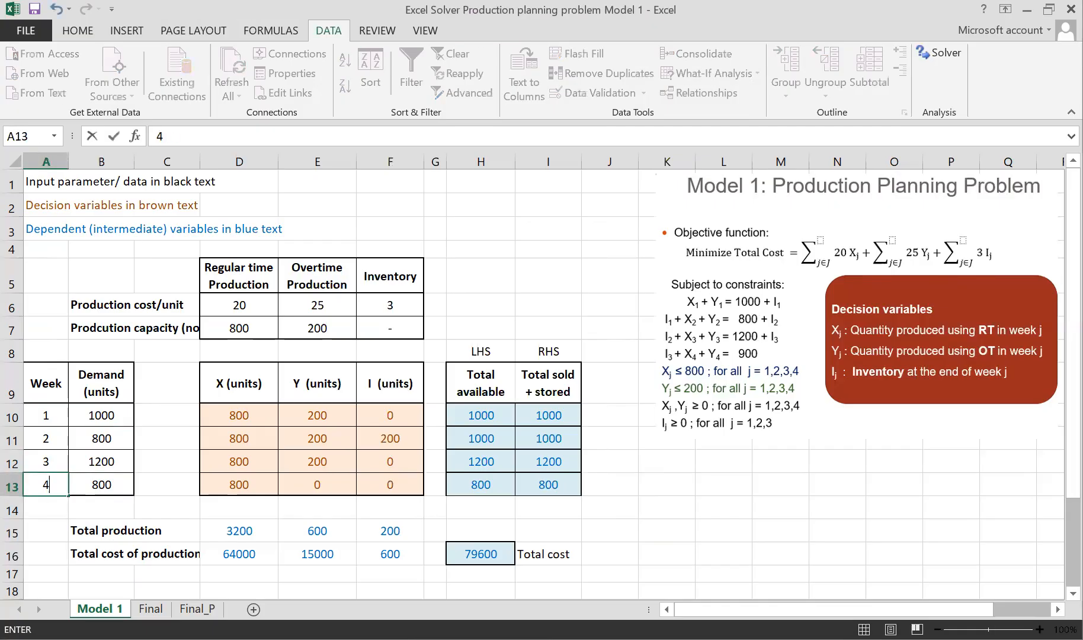
key("Return")
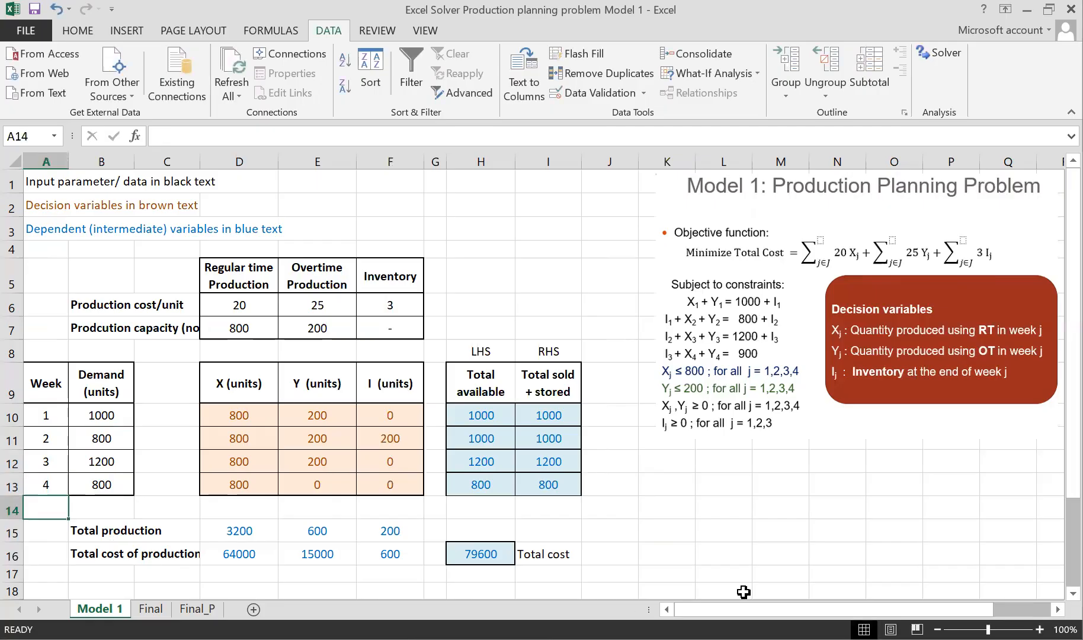
left_click(727, 527)
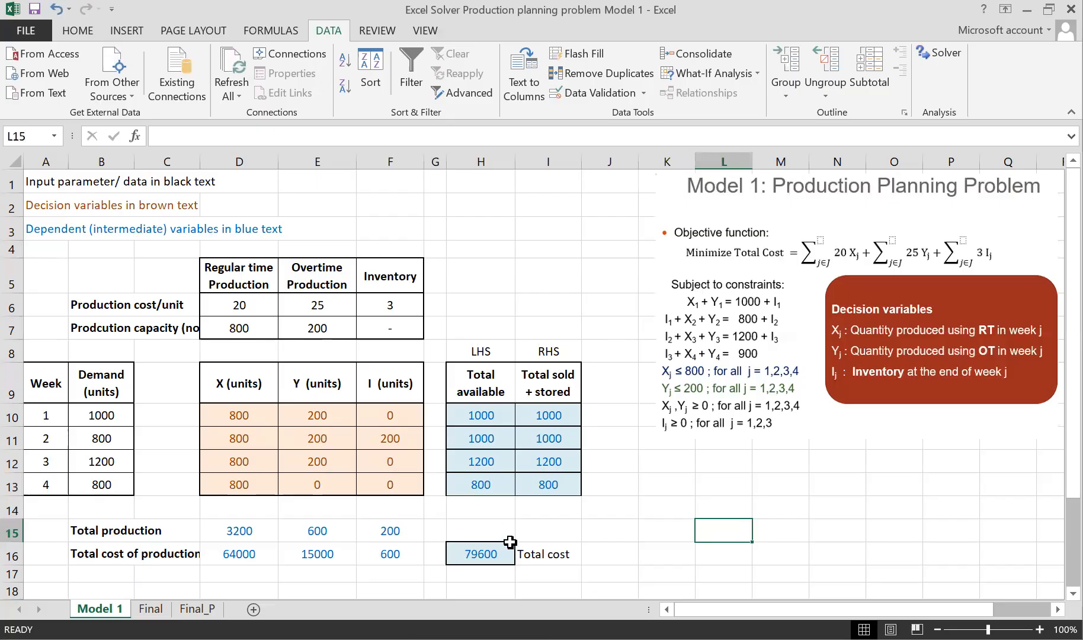
Examine the solved regular time and overtime quantities in D10:E13 and the week 2 inventory.
left_click_drag(249, 416, 338, 479)
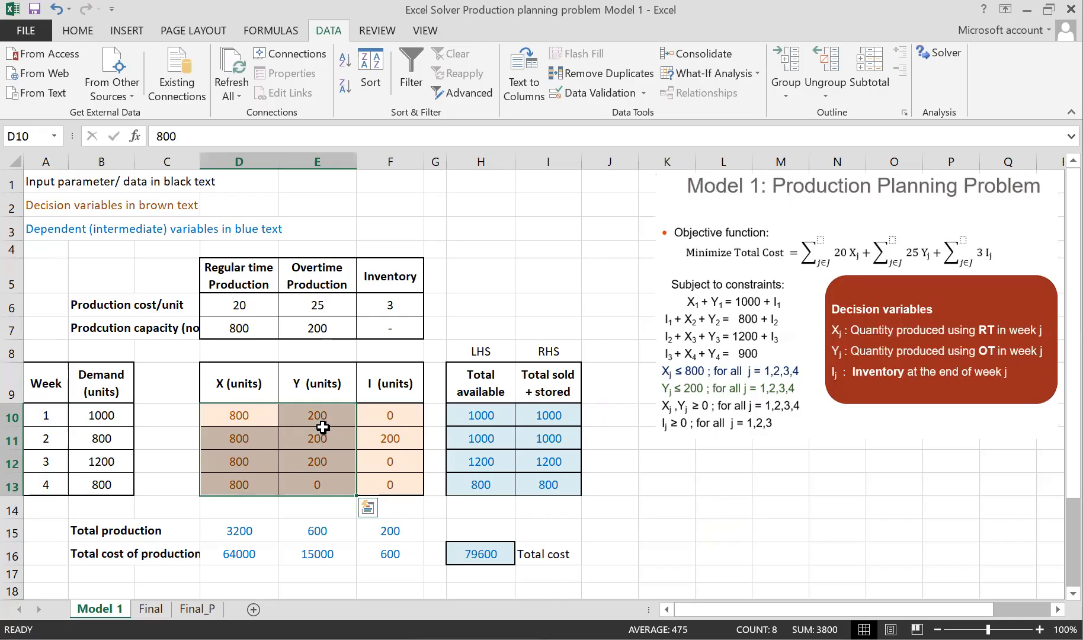
left_click_drag(322, 416, 324, 459)
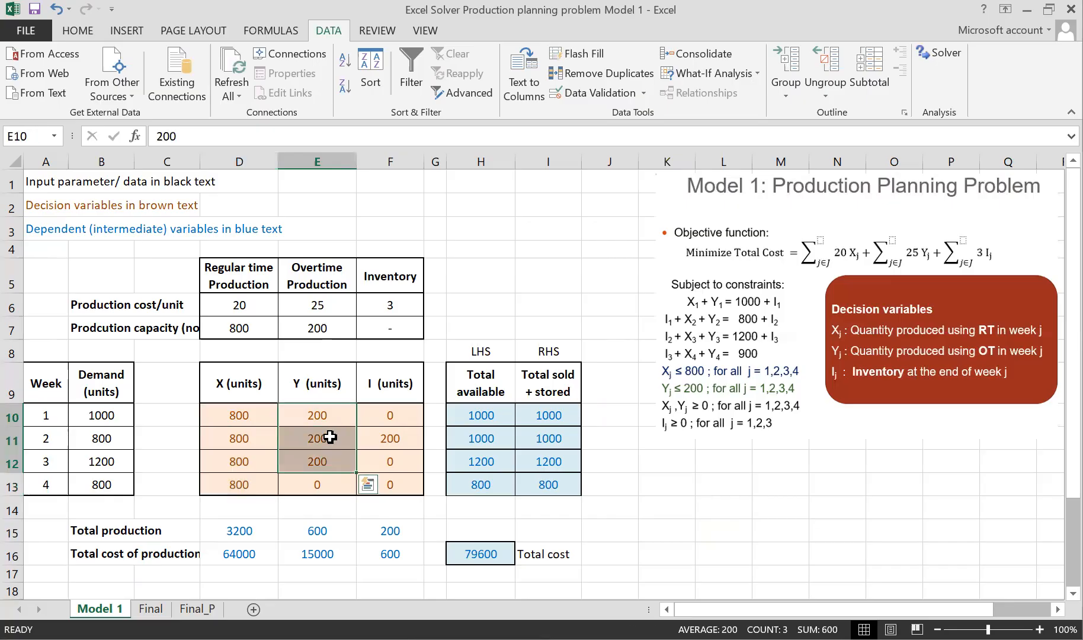
left_click(334, 487)
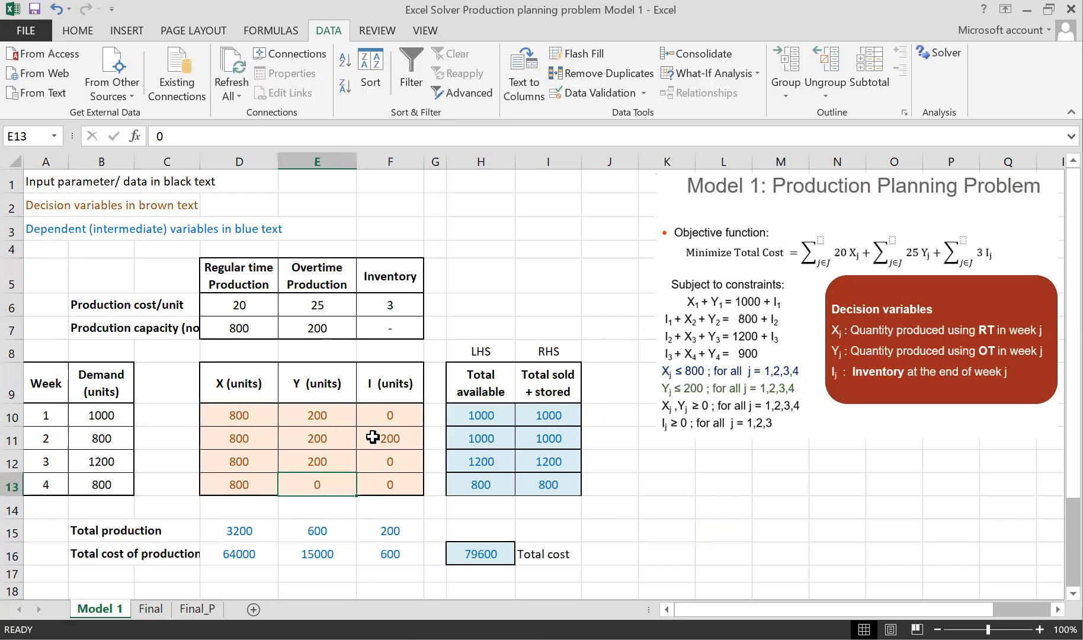
left_click(409, 437)
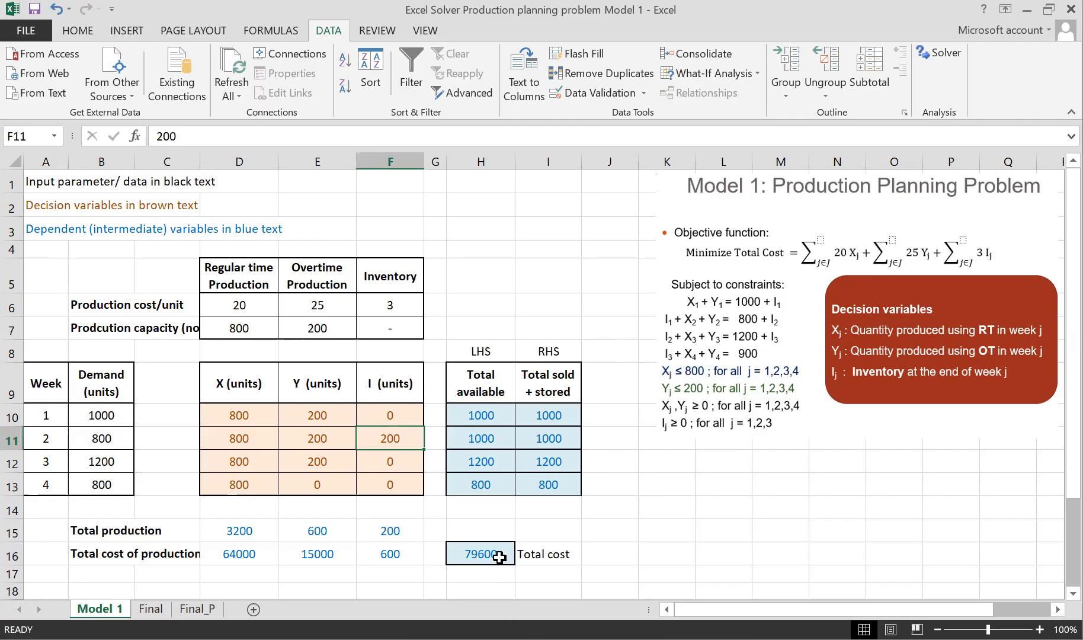
left_click(659, 536)
Set the week 4 demand in B13 to 900 and solve the model again, keeping the Solver solution.
left_click(115, 487)
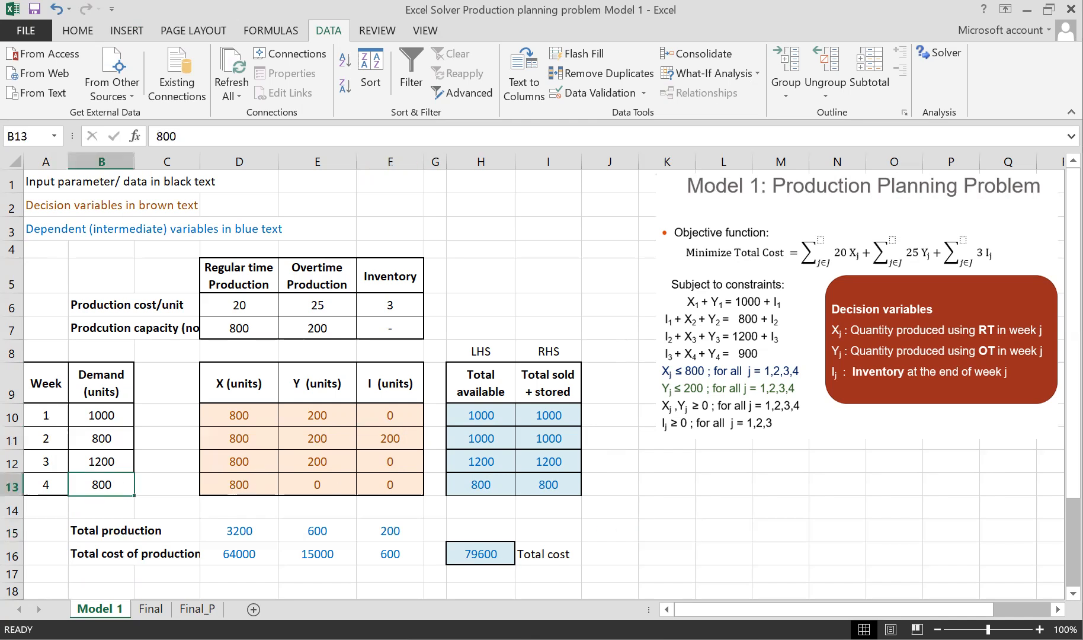
type("900")
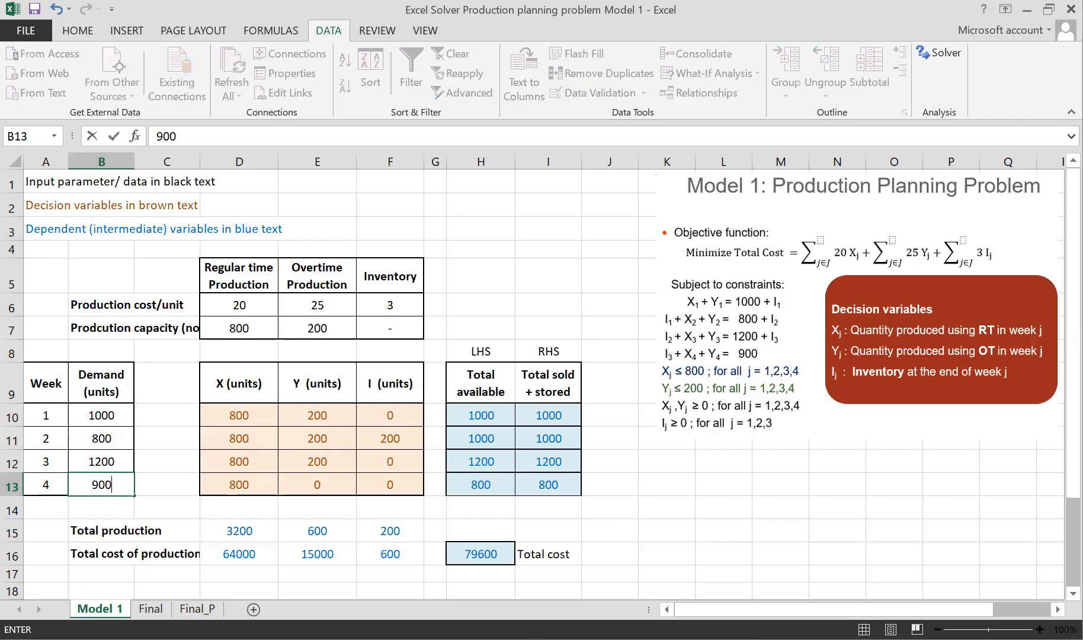
key("Return")
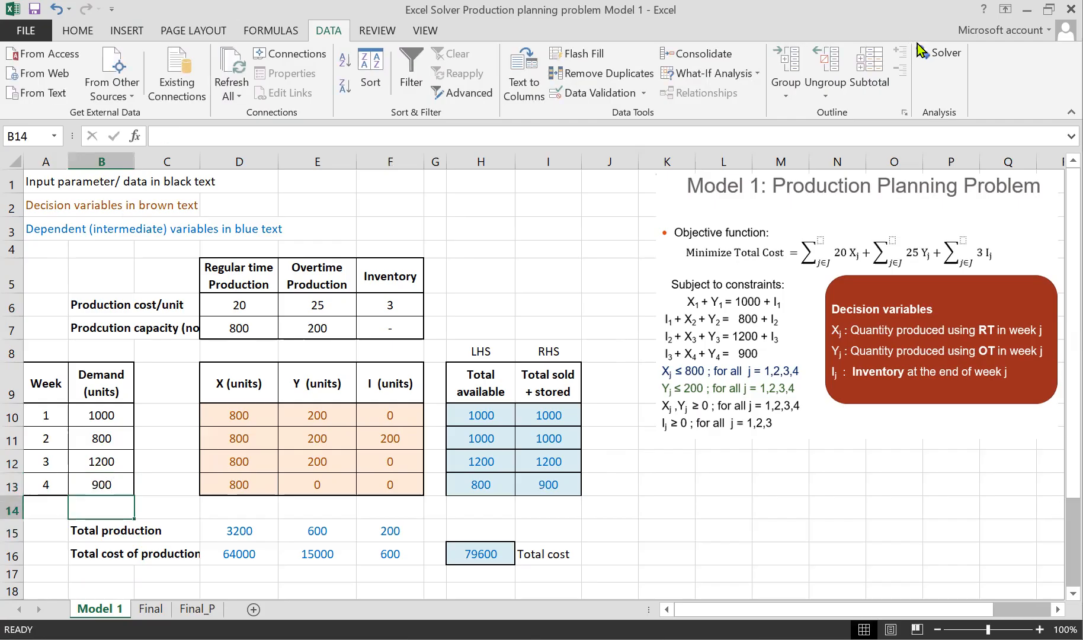
left_click(107, 484)
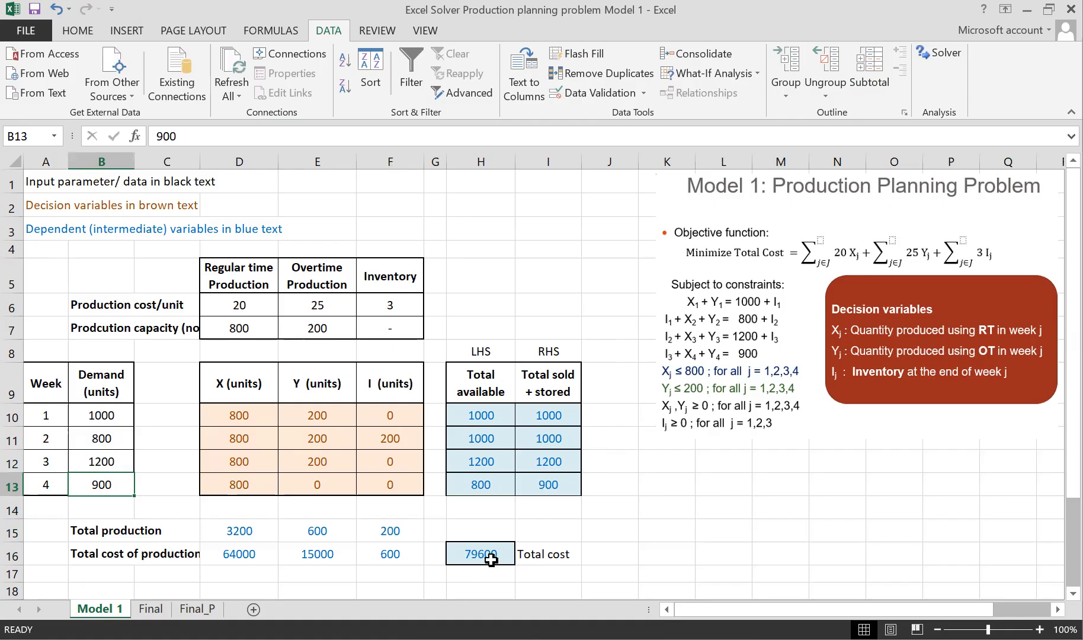
left_click(946, 53)
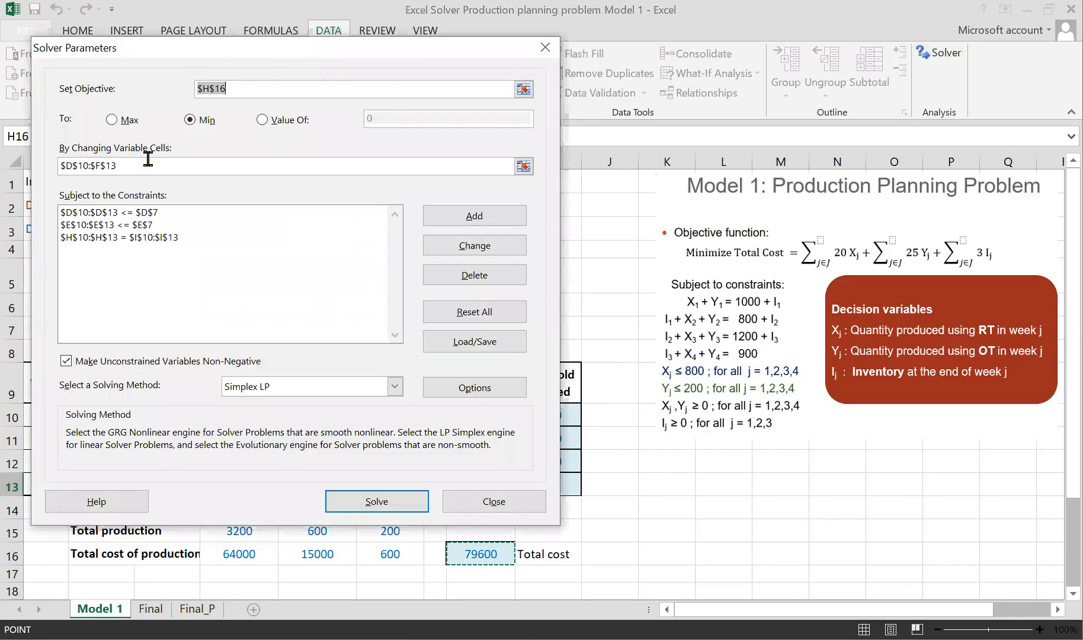
left_click(384, 496)
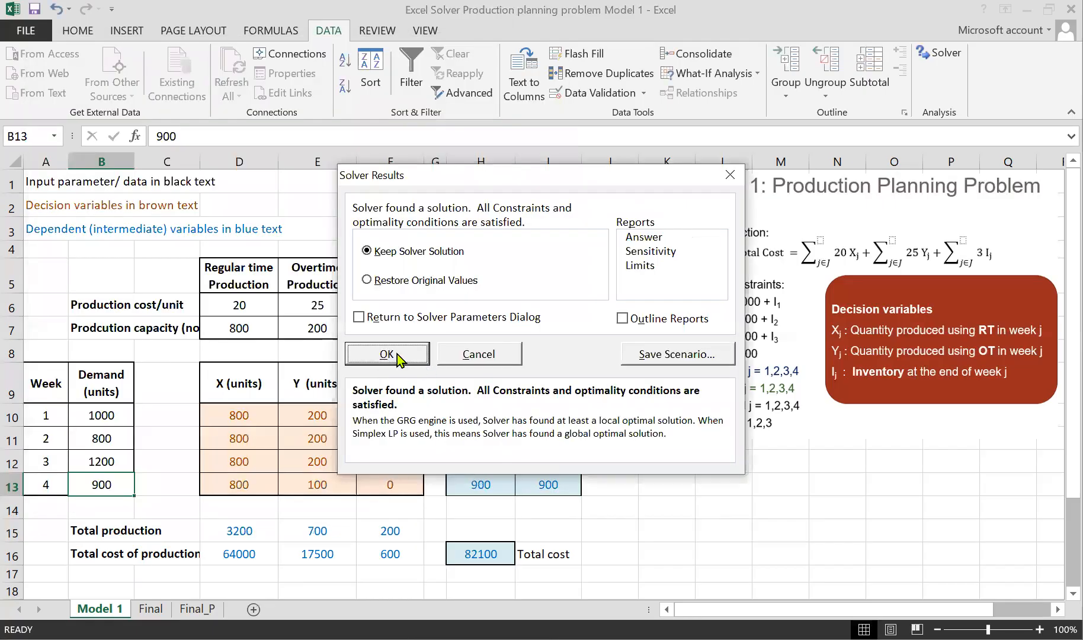
left_click(388, 355)
left_click(667, 547)
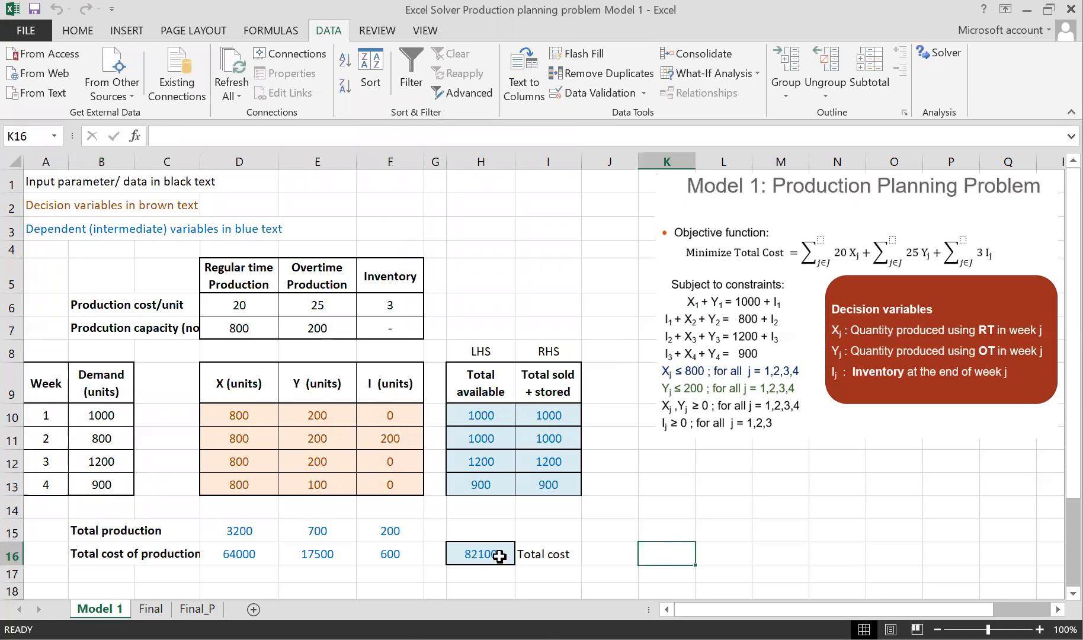
Review the re-solved production quantities in D10:E13, particularly the week 4 overtime, against the week 4 demand.
left_click(102, 489)
left_click(597, 524)
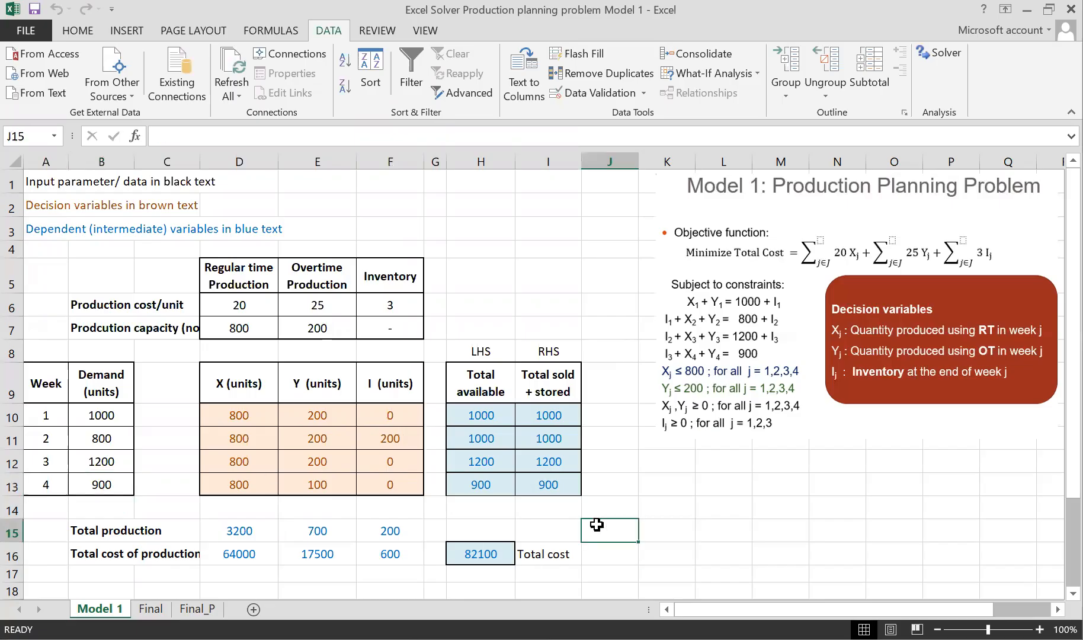
left_click_drag(242, 416, 330, 487)
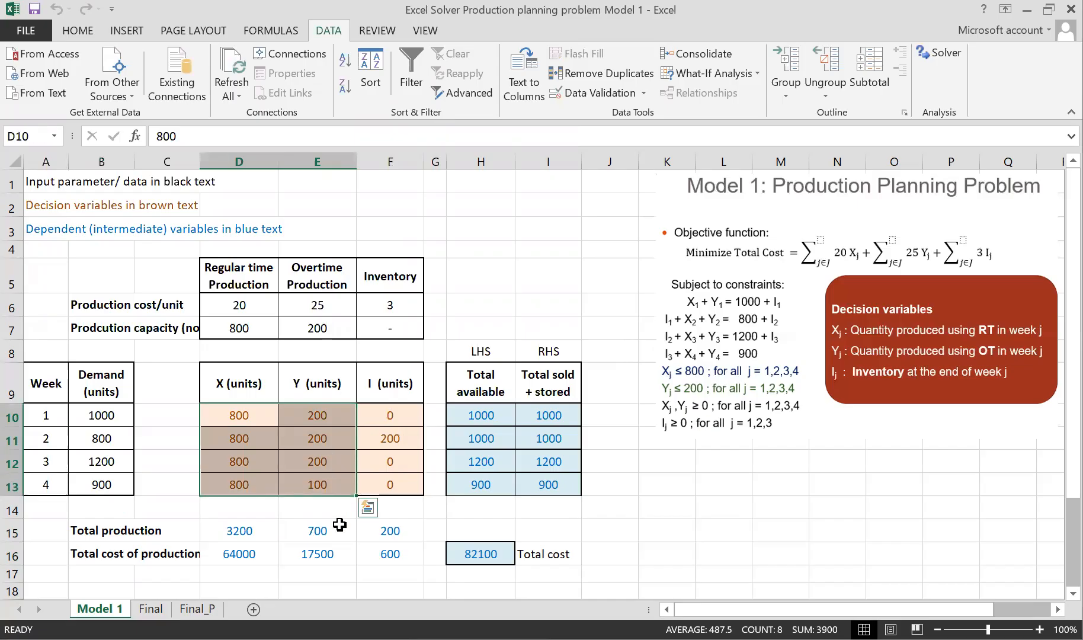
left_click(330, 486)
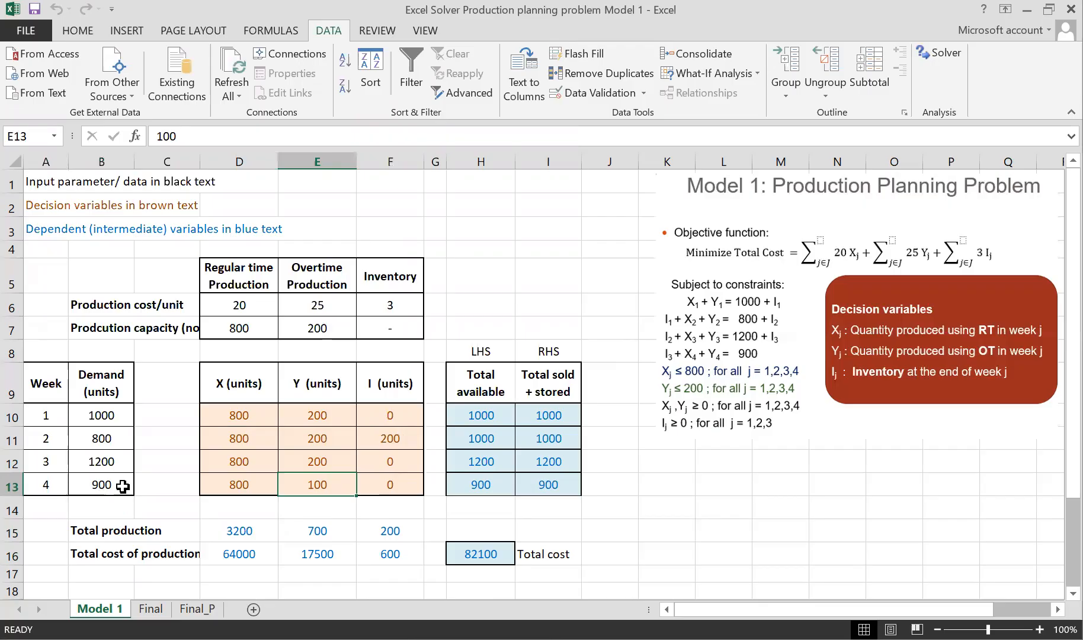
left_click(323, 510)
left_click(327, 485)
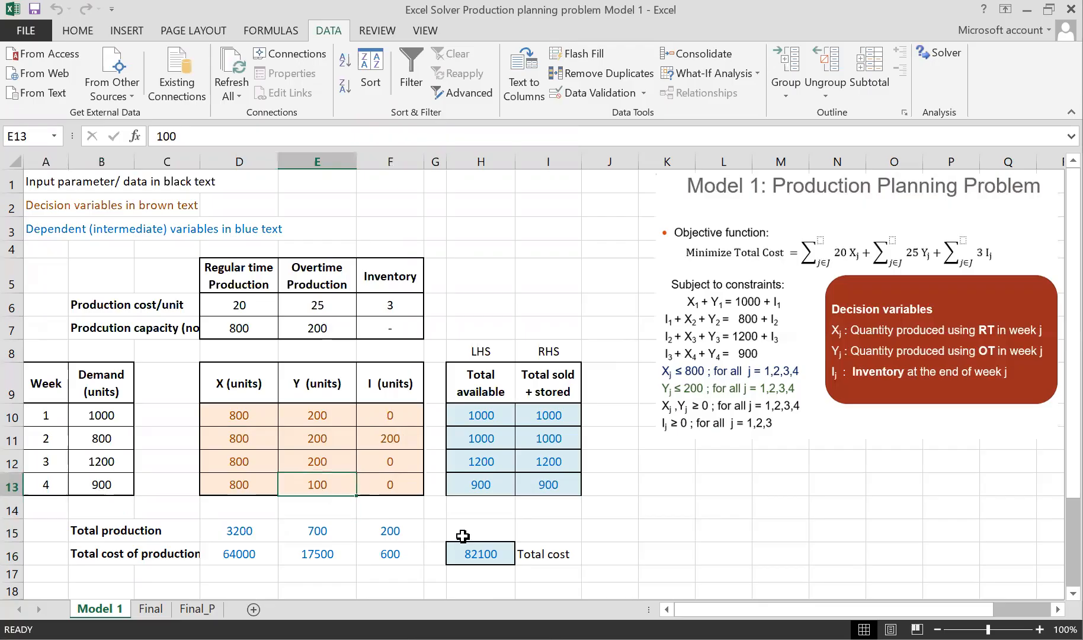
left_click(692, 525)
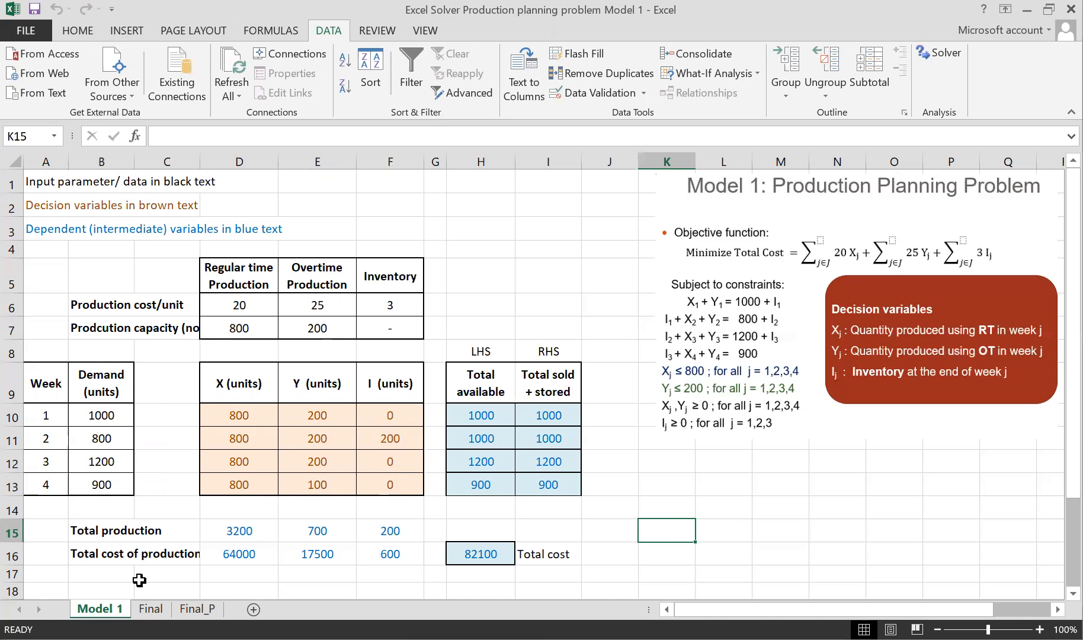
Set the week 3 demand in B12 to 1500.
left_click(107, 465)
type("1500")
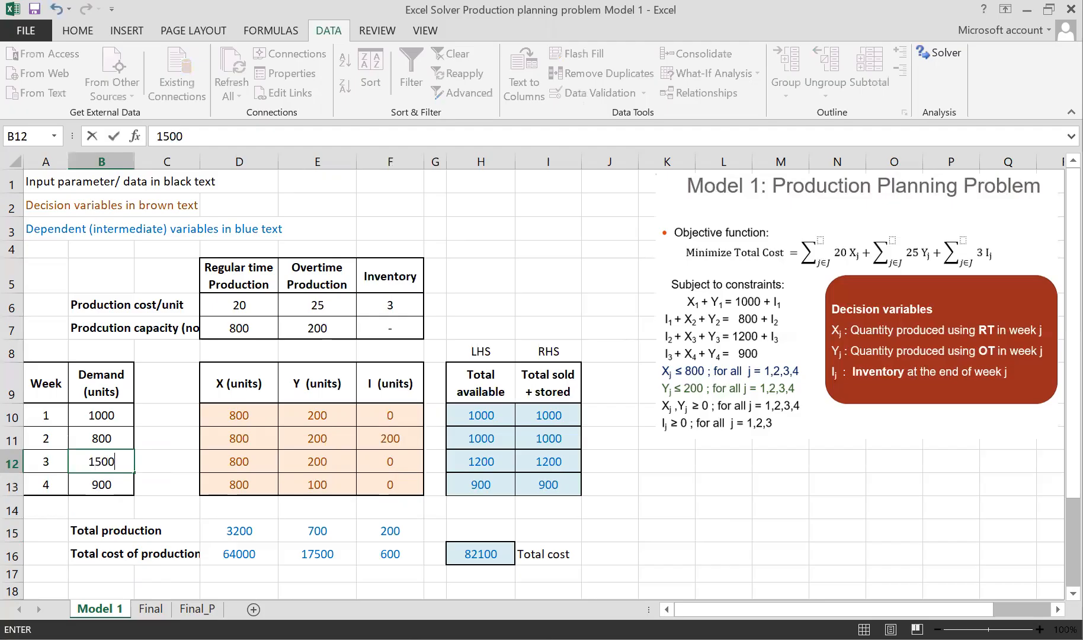
key("Return")
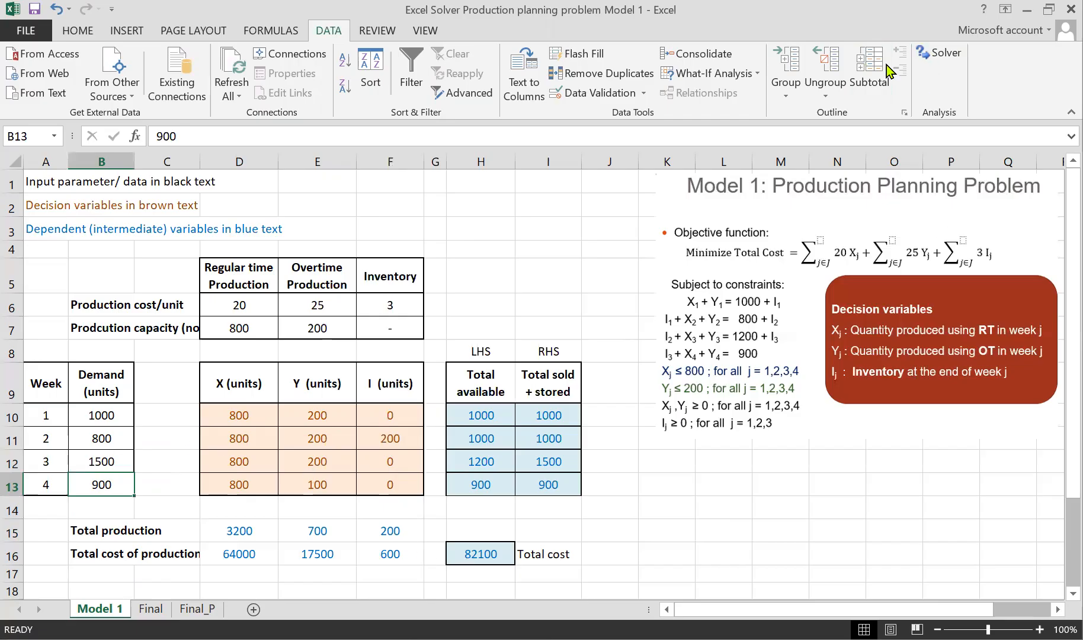
Raise the week 3 demand in B12 to 1800 and try to solve the model with Solver.
left_click(108, 462)
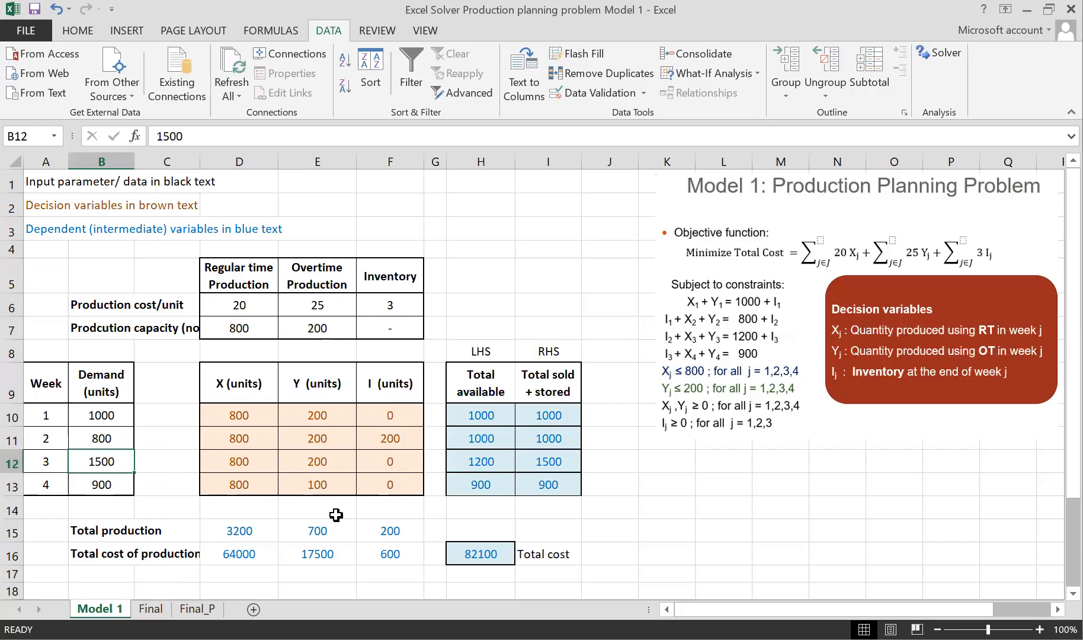
type("1")
type("0")
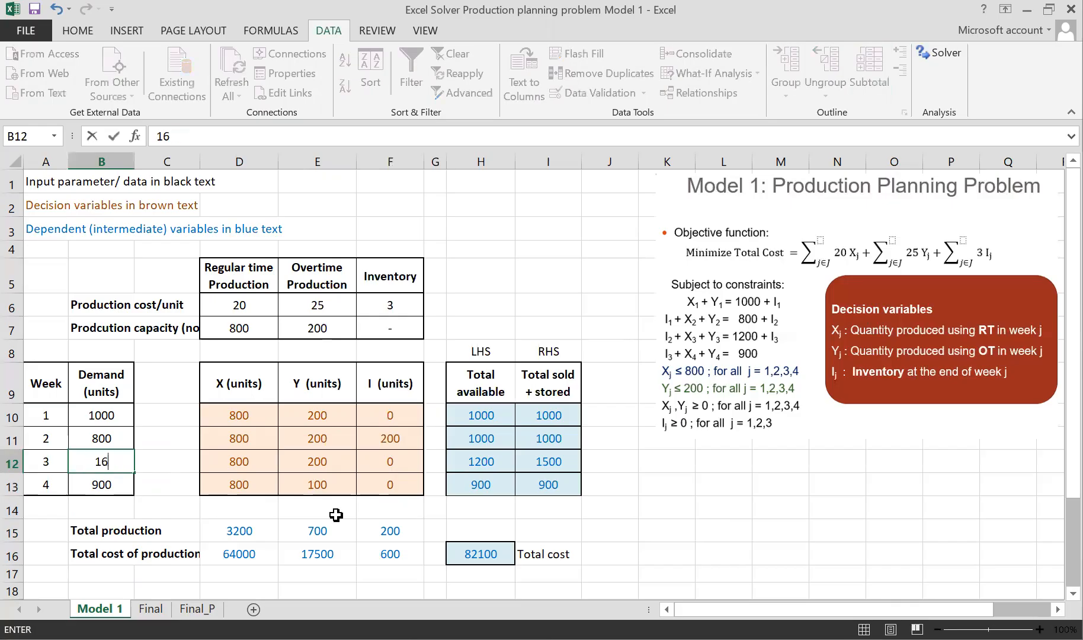
key("BackSpace")
type("800")
key("Return")
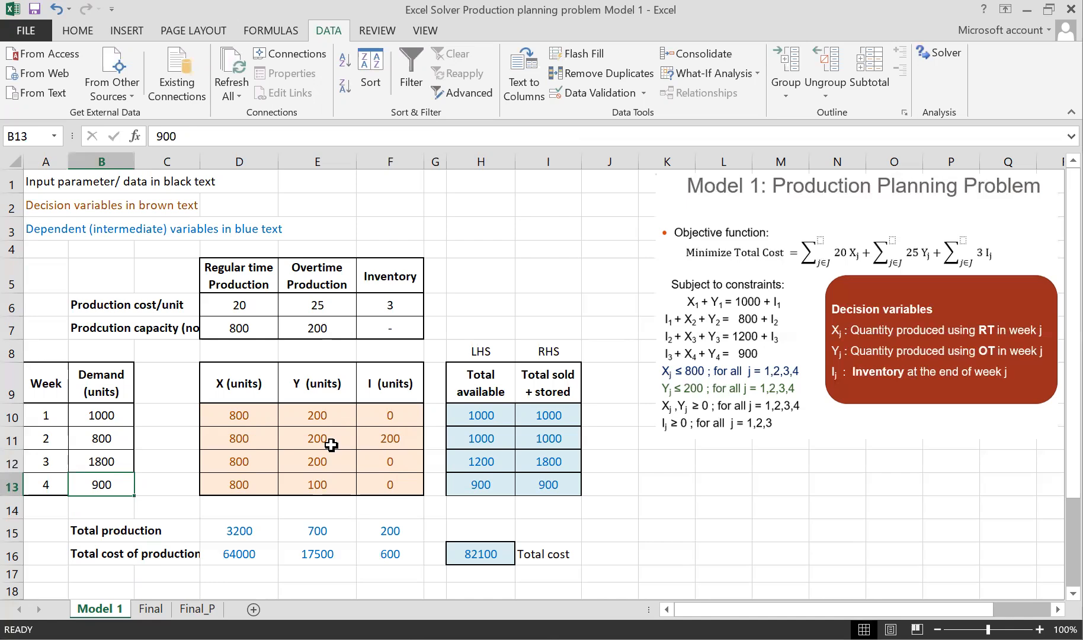
left_click(940, 53)
left_click(375, 502)
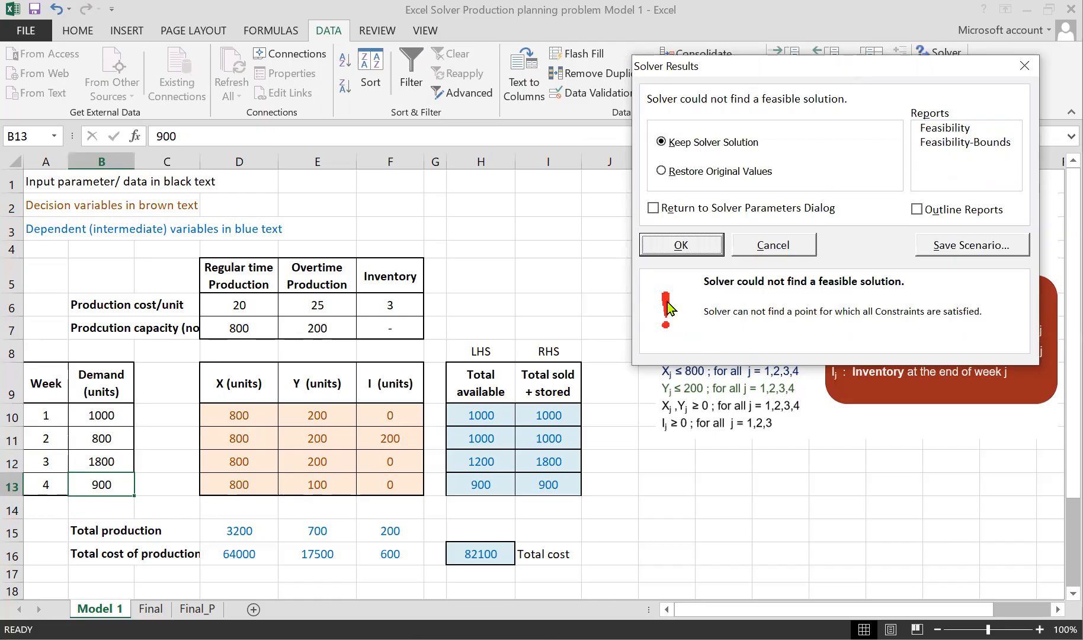
left_click(681, 244)
Restore the week 3 demand in B12 to 1200 and select the regular time production cost.
left_click(118, 467)
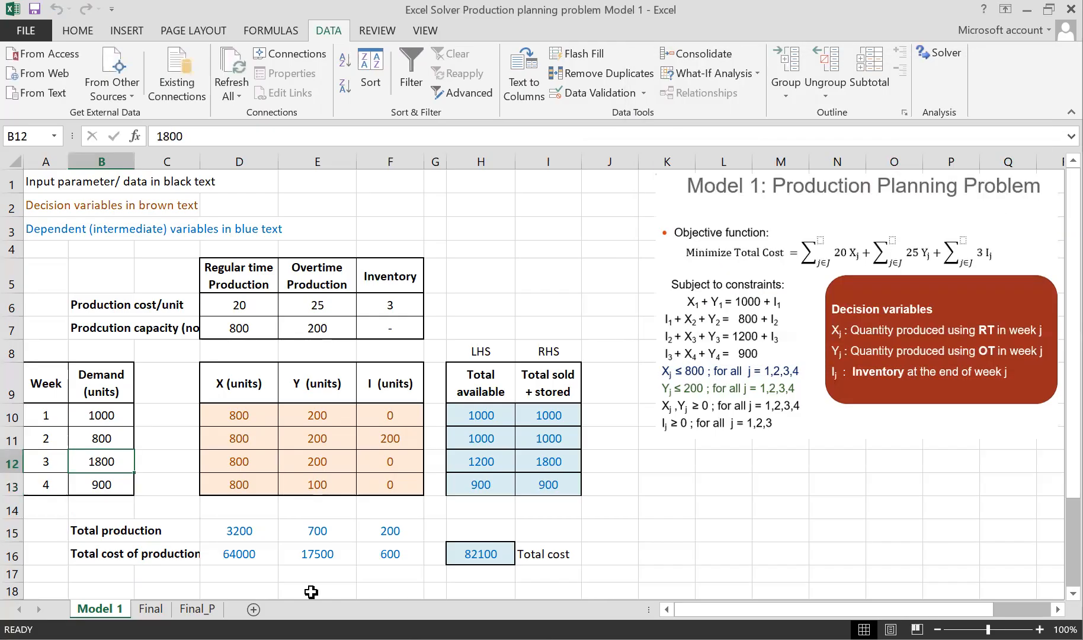
type("1200")
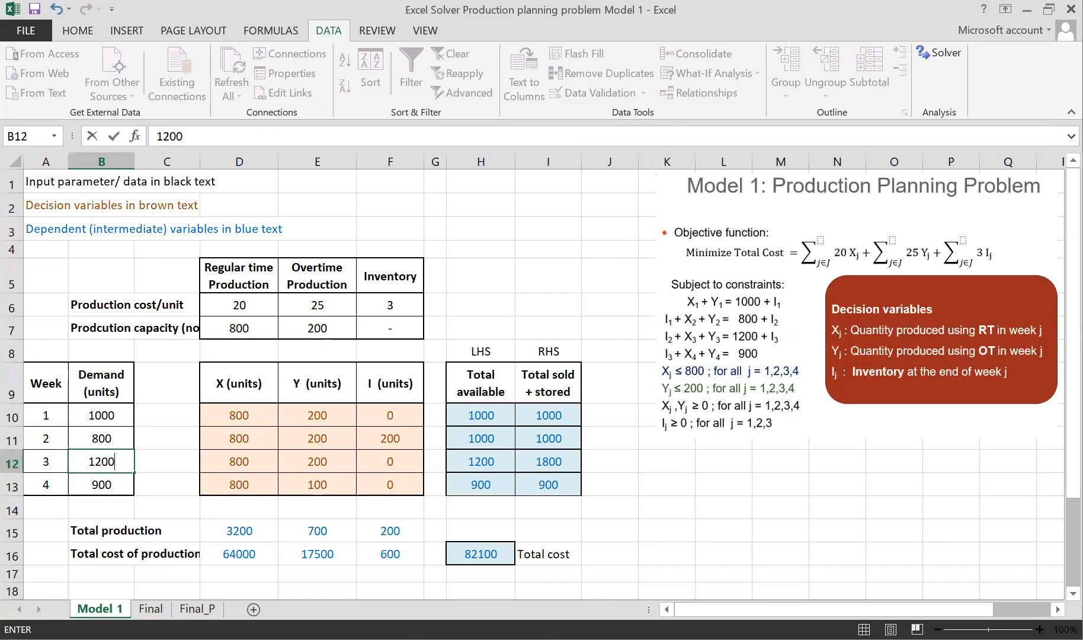
key("Return")
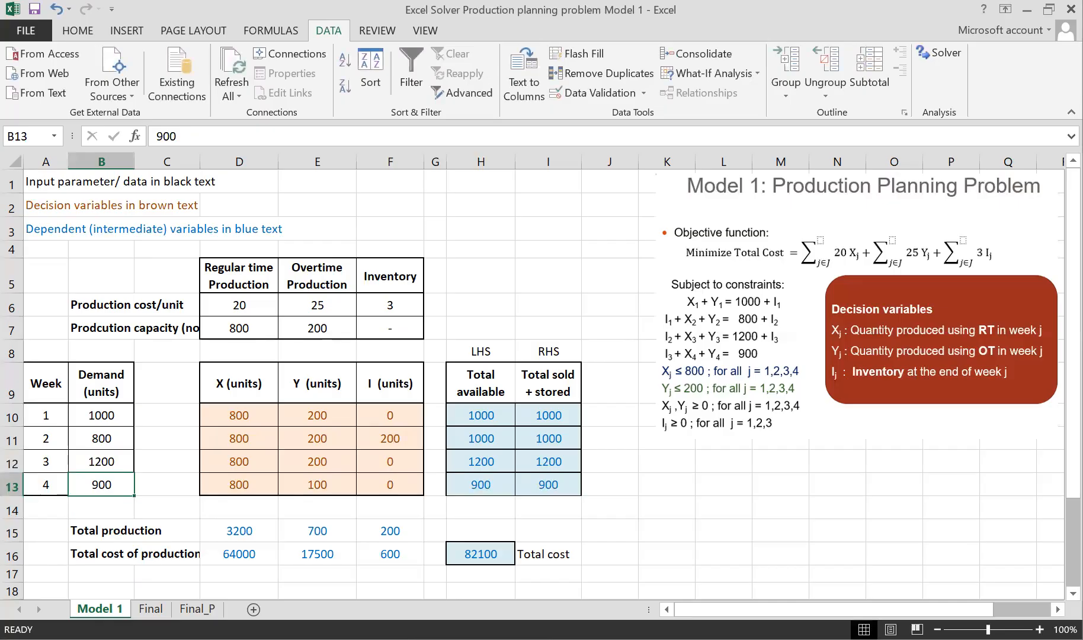
left_click(560, 286)
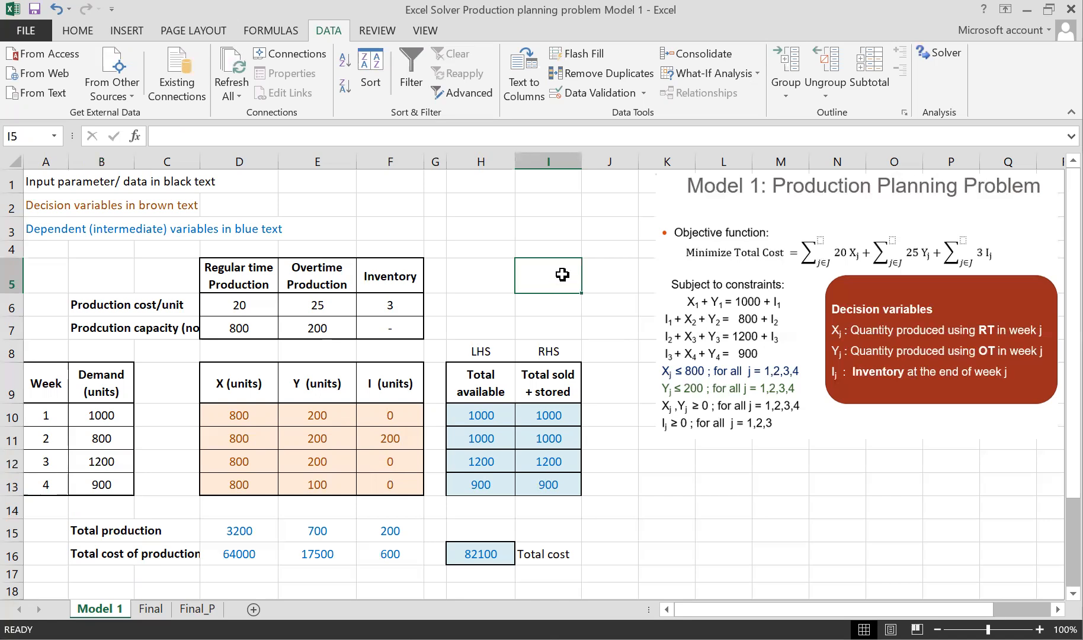
left_click(263, 303)
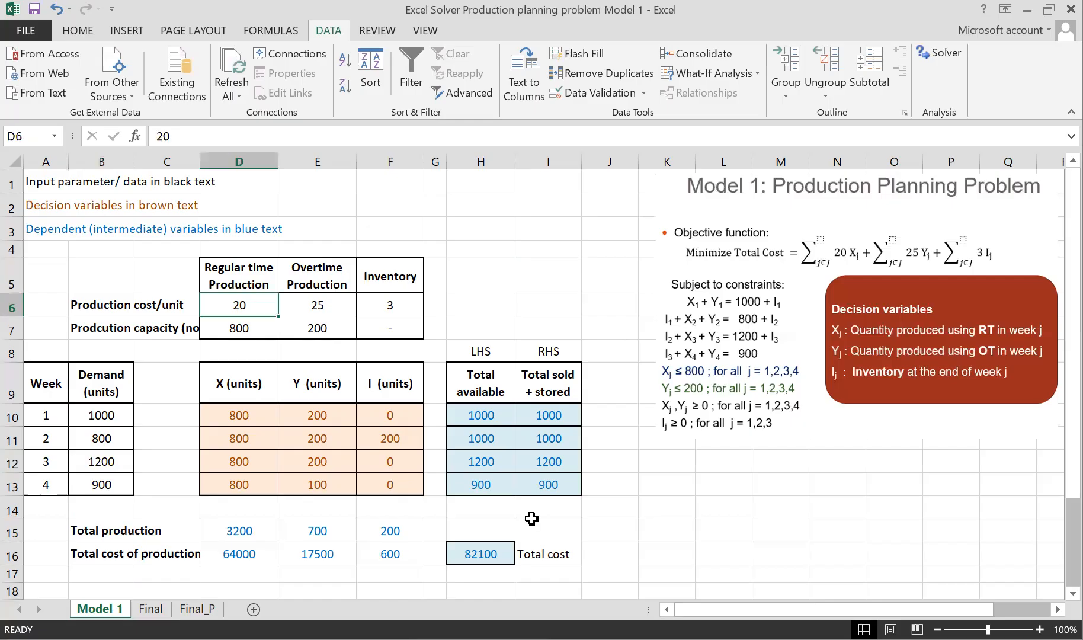
Try a regular time production cost of 18 per unit in D6 and undo the change.
type("1")
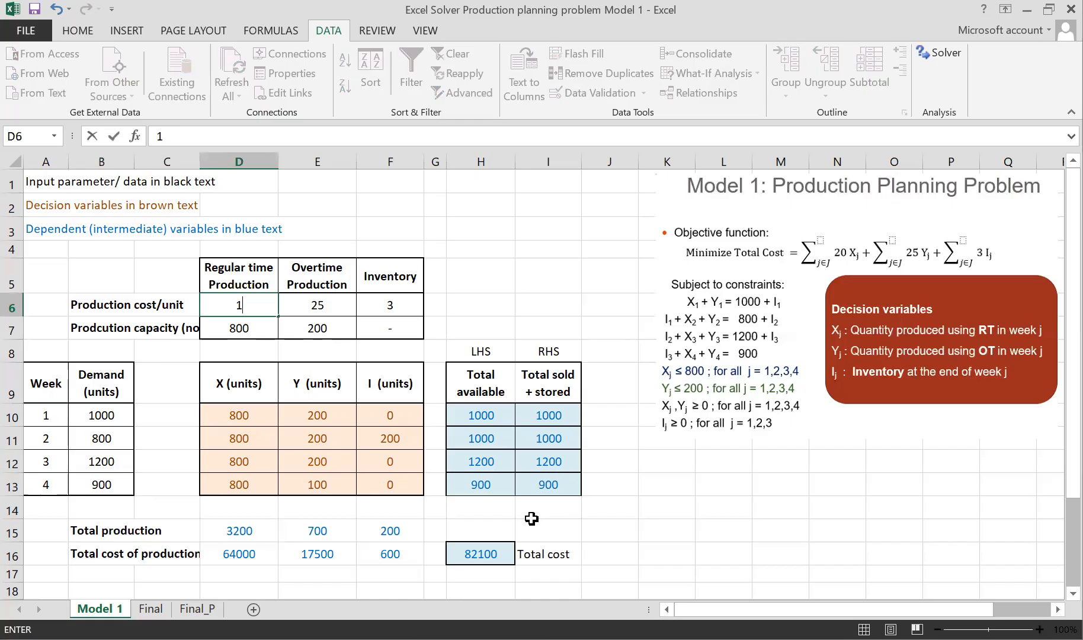
type("8")
key("Return")
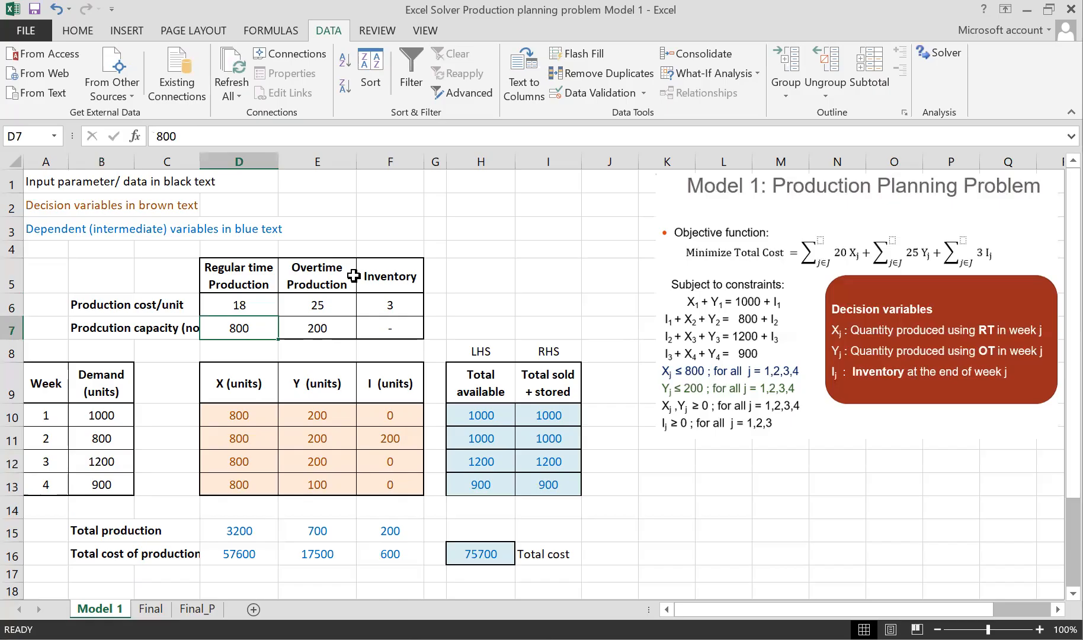
left_click(531, 321)
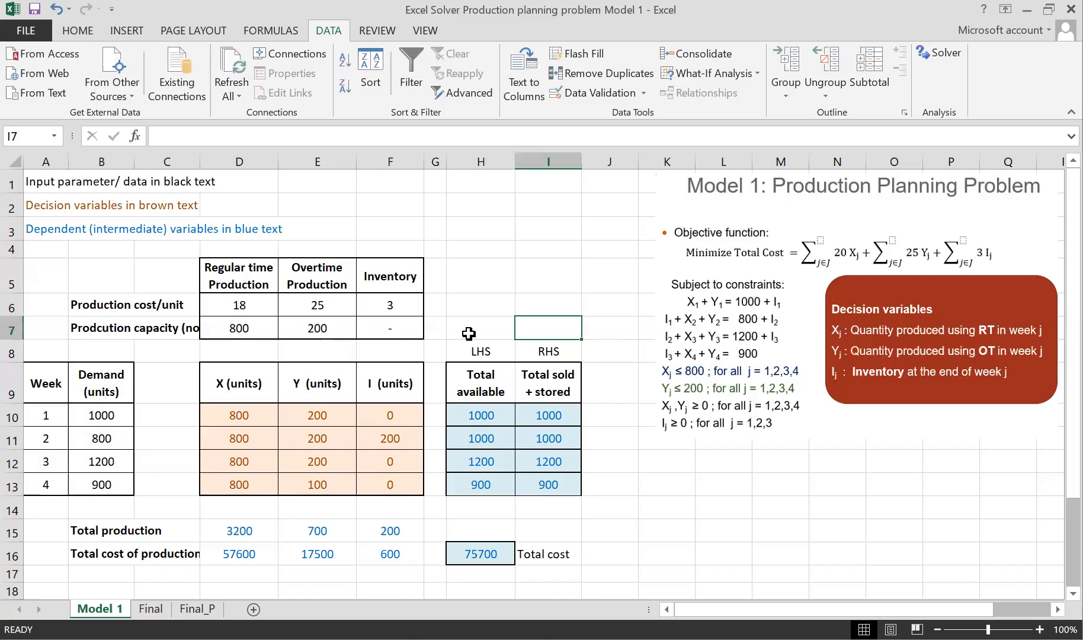
key("ctrl+z")
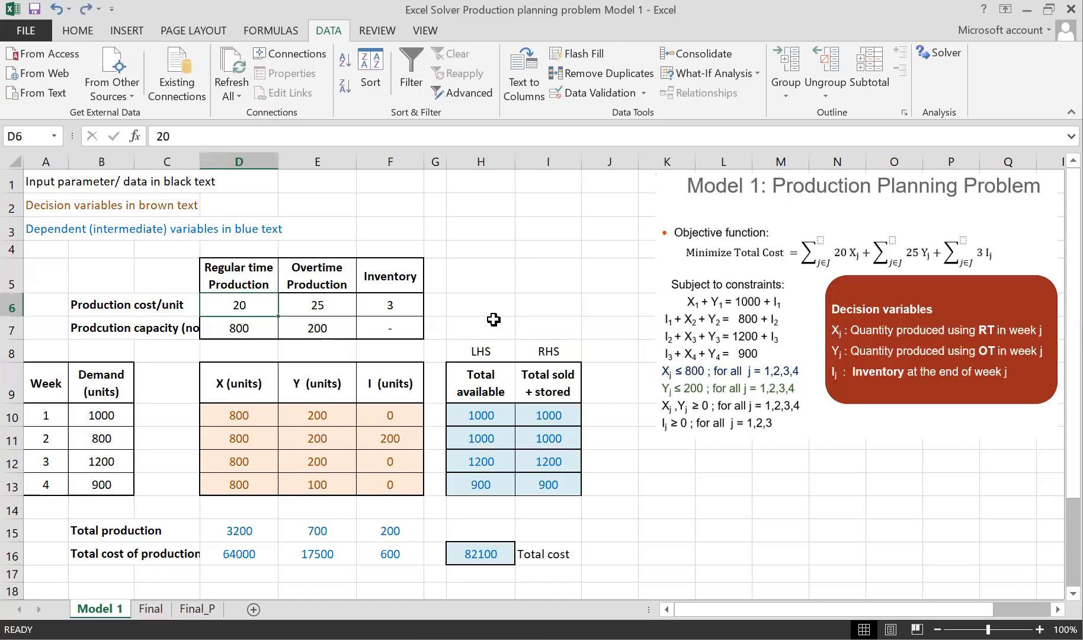
left_click(493, 319)
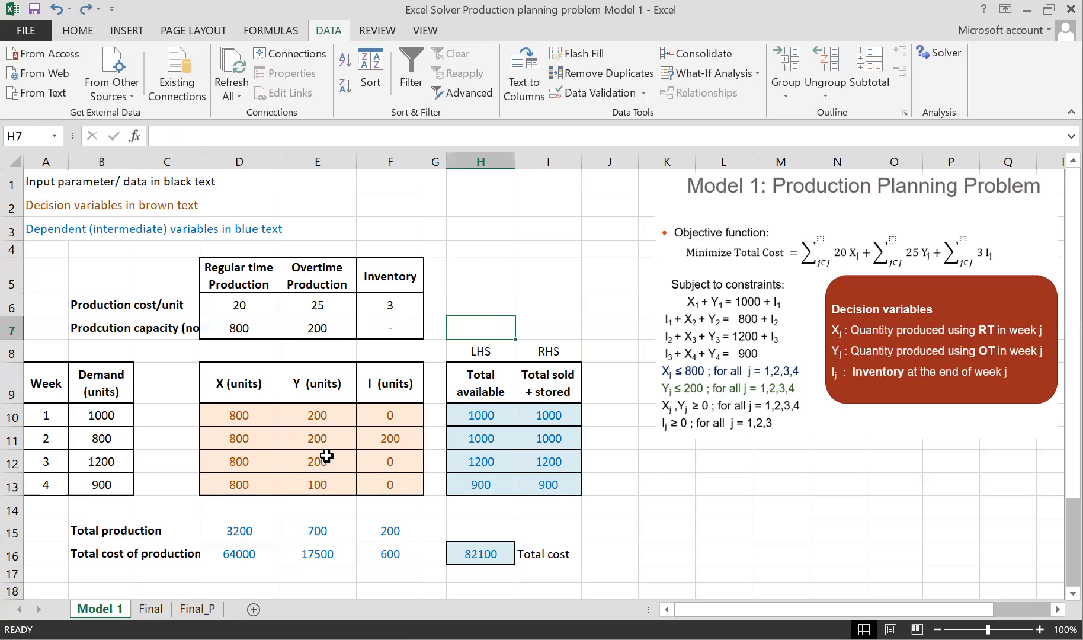
Set the regular time production capacity in D7 to 600, try to solve the model with Solver and keep the Solver solution.
left_click(266, 328)
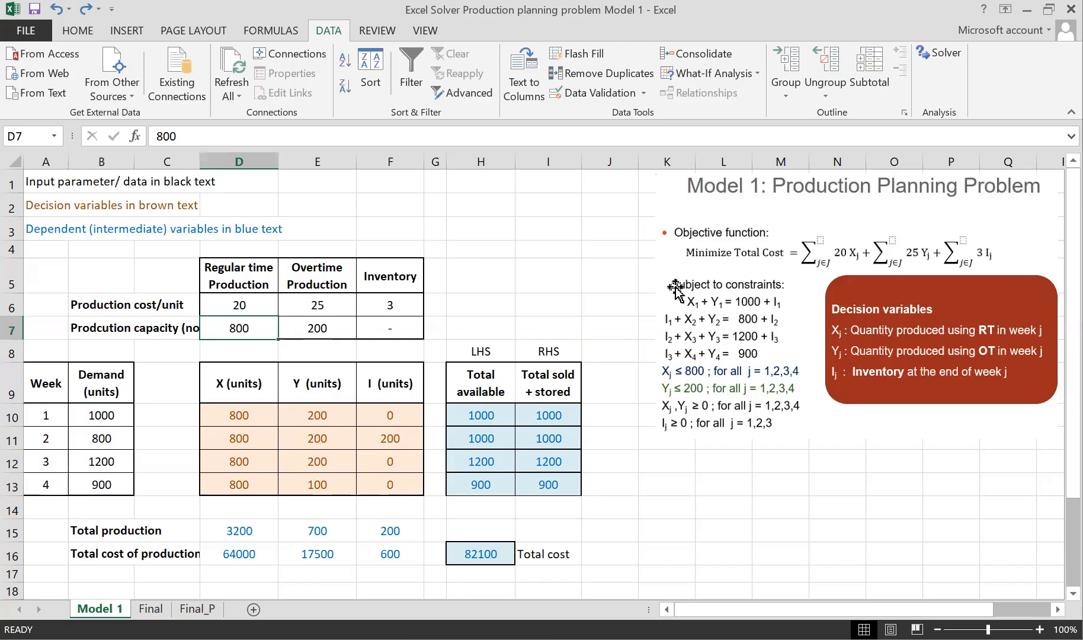
type("600")
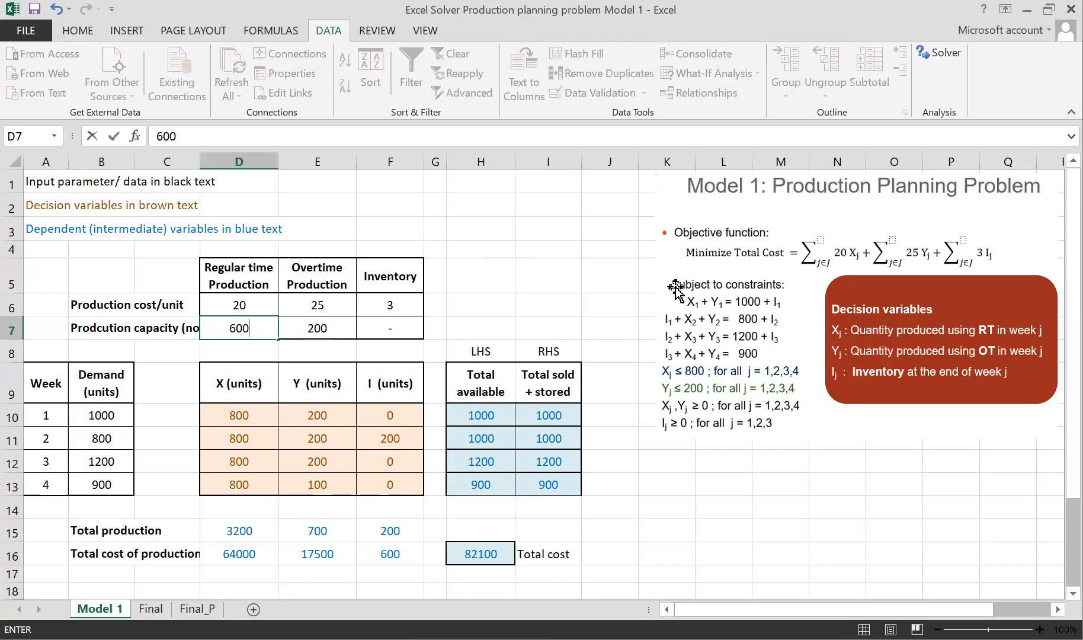
key("Return")
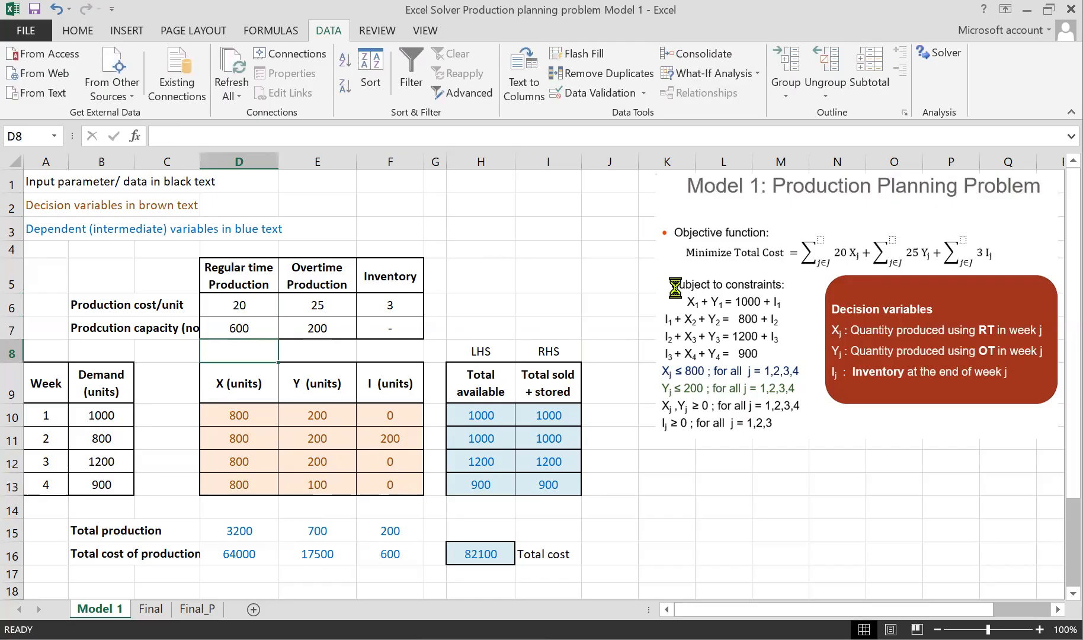
left_click(934, 53)
left_click(364, 496)
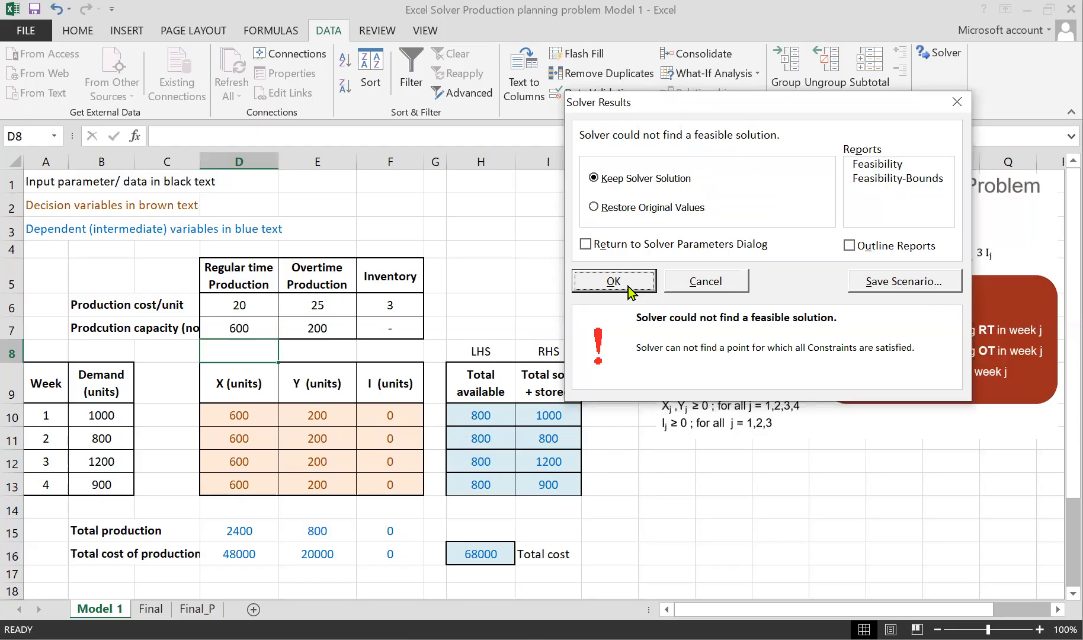
left_click(628, 286)
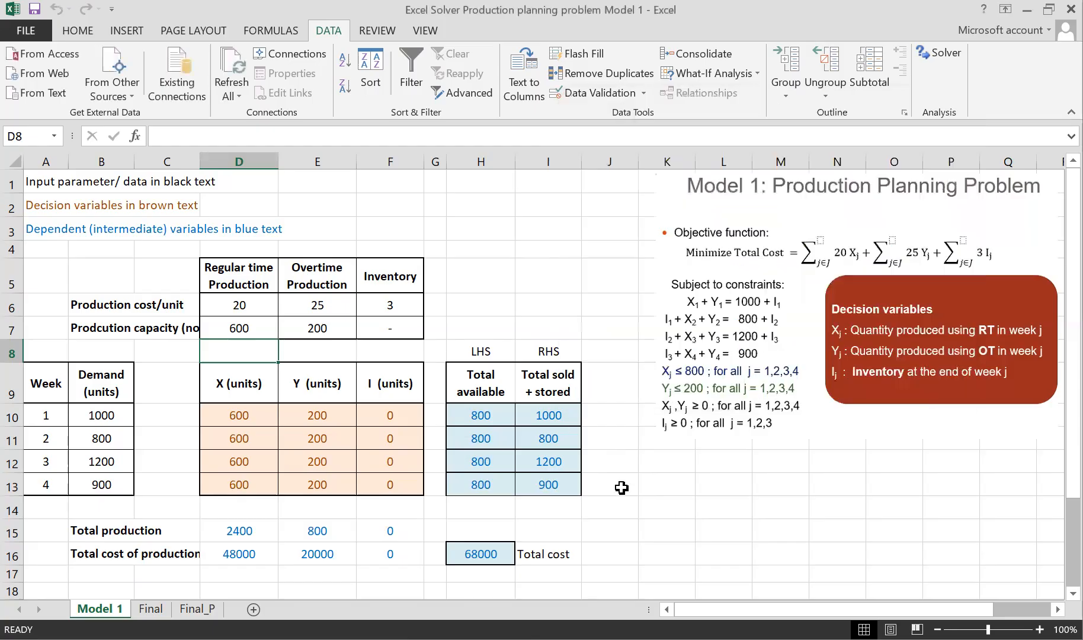
left_click(622, 487)
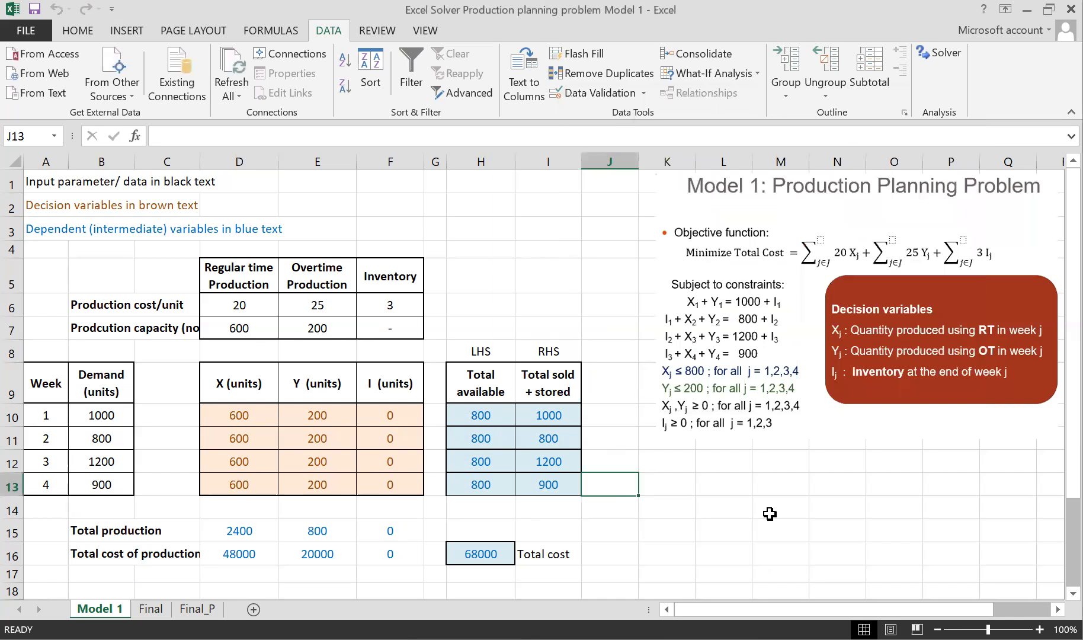